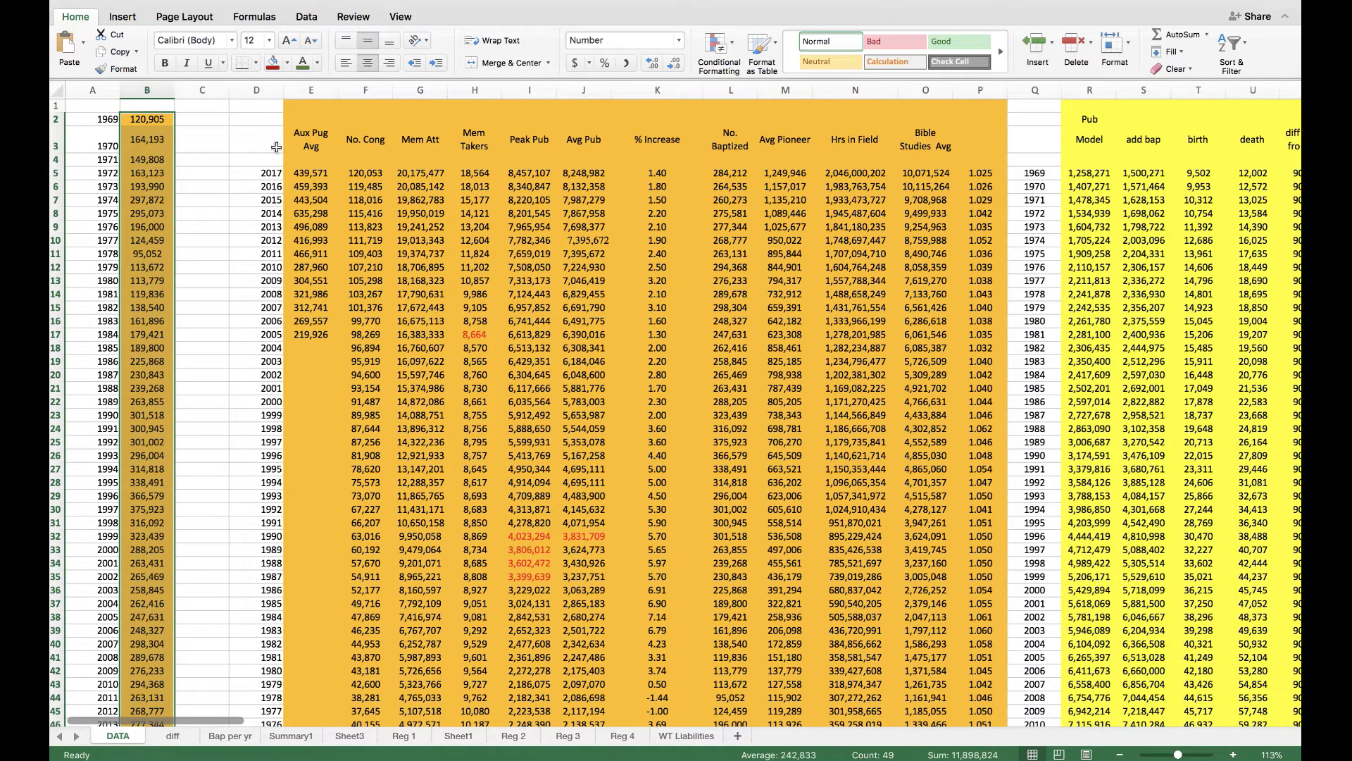
# Step: Select the 2017 average publishers value in the DATA sheet and take the workbook window out of full screen
pyautogui.moveTo(593, 173); pyautogui.dragTo(593, 186)
pyautogui.click(593, 173)
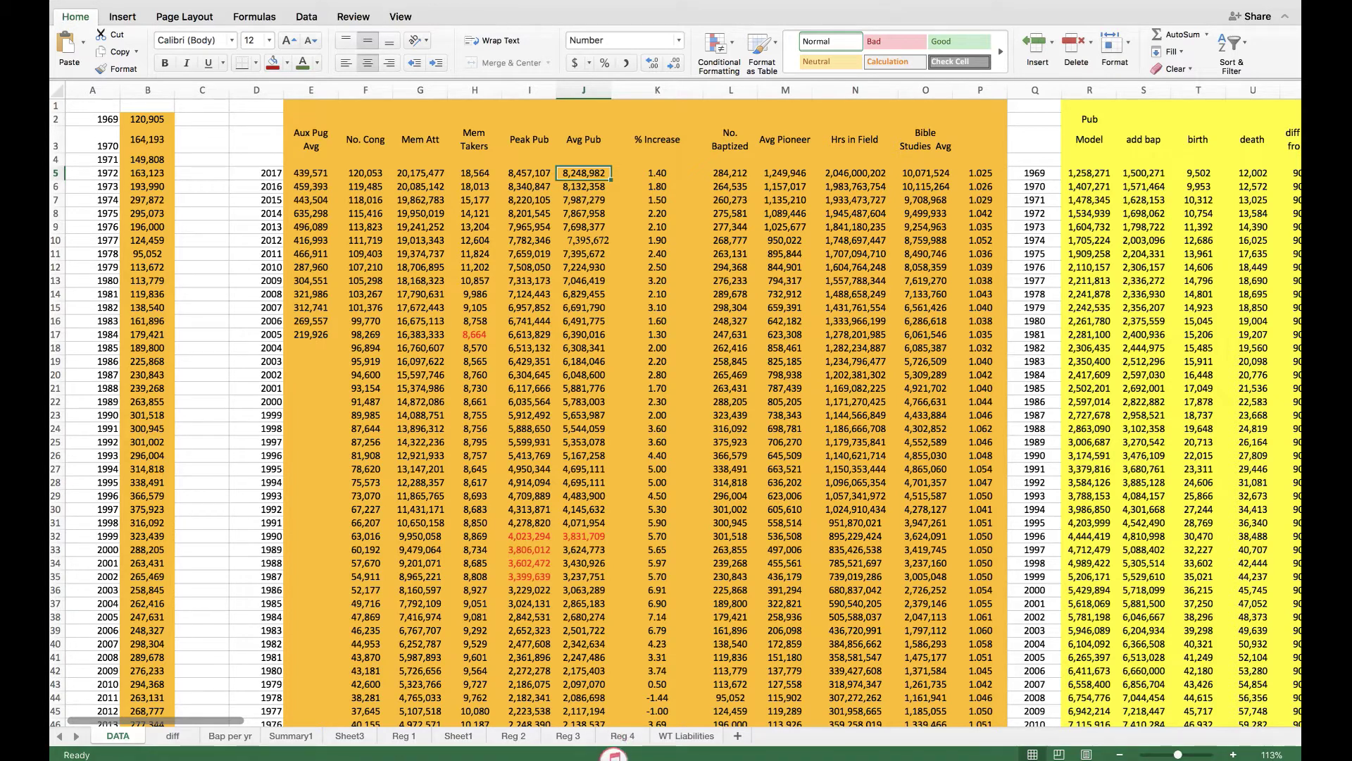
pyautogui.moveTo(63, 4)
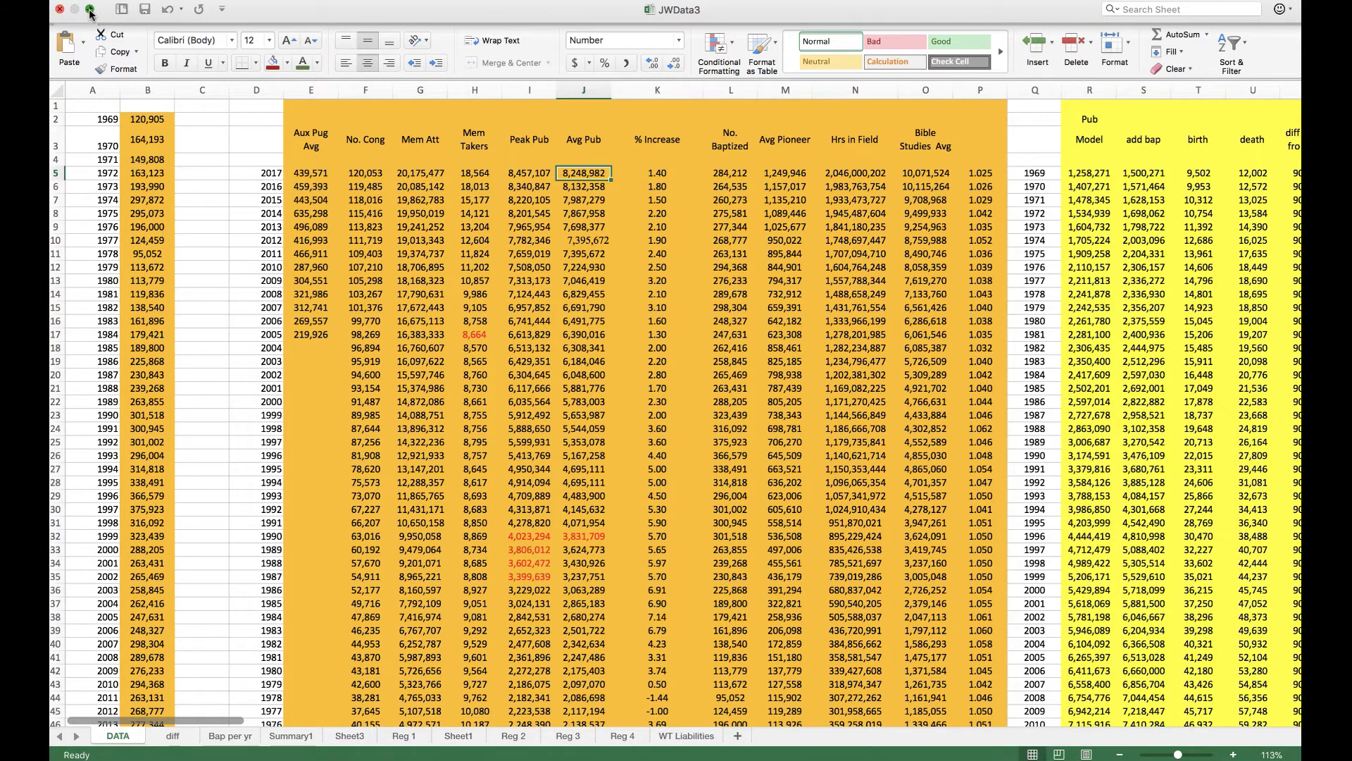
pyautogui.click(90, 13)
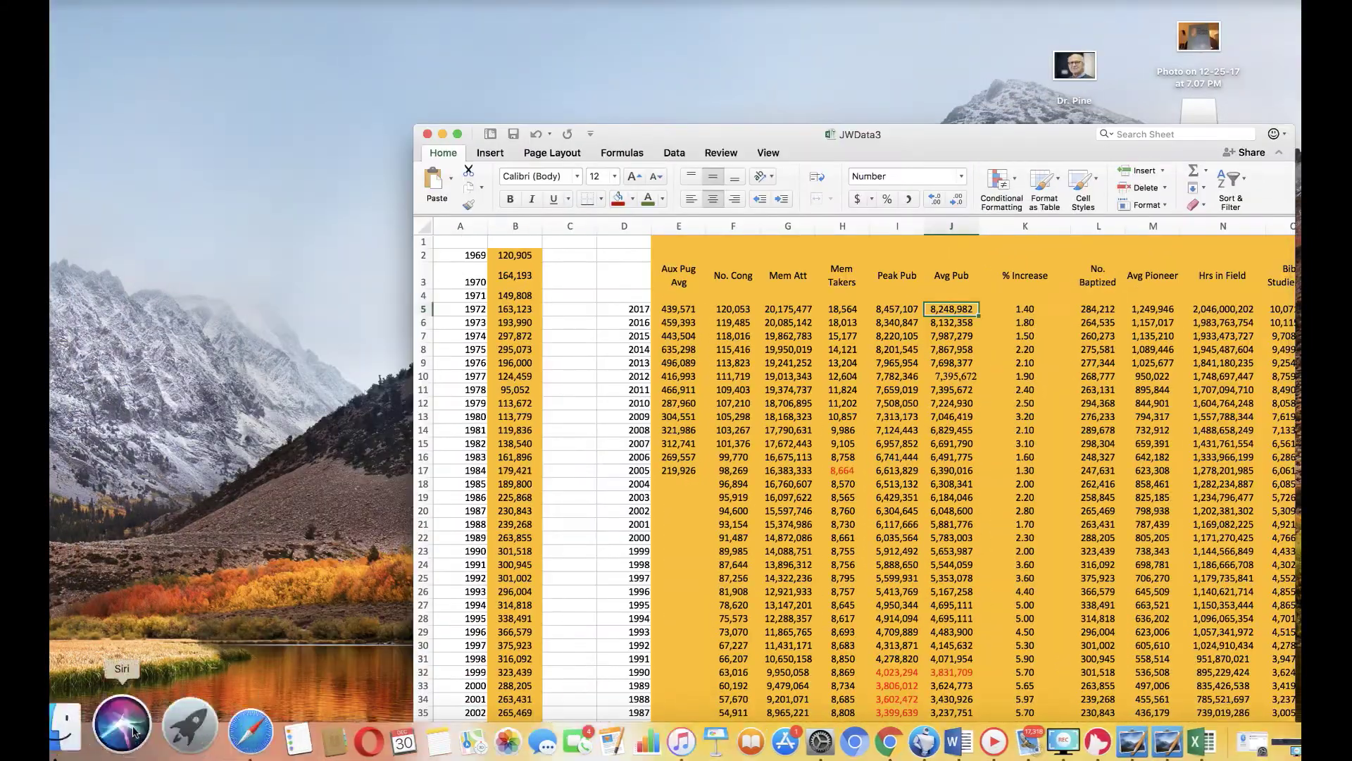
# Step: Switch to Safari and load google.com
pyautogui.click(198, 715)
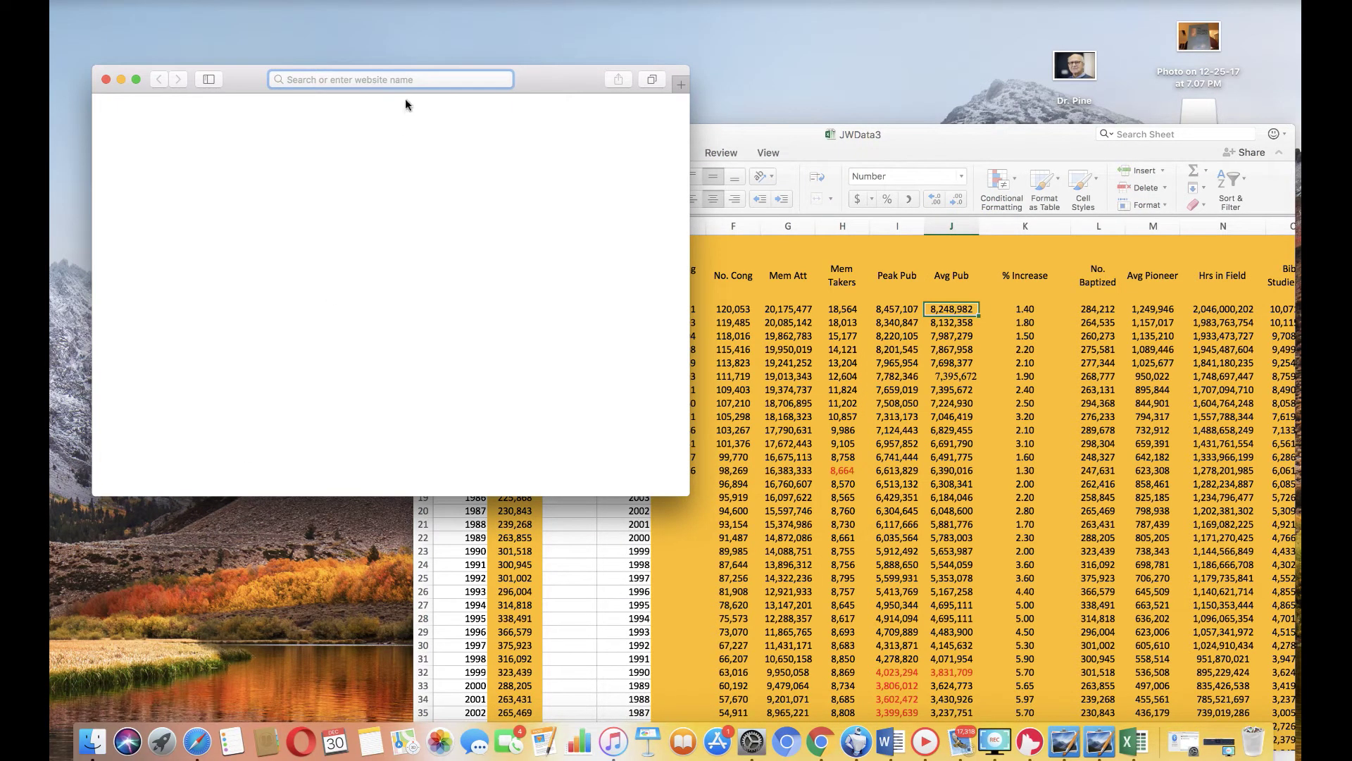
pyautogui.click(422, 81)
pyautogui.click(419, 118)
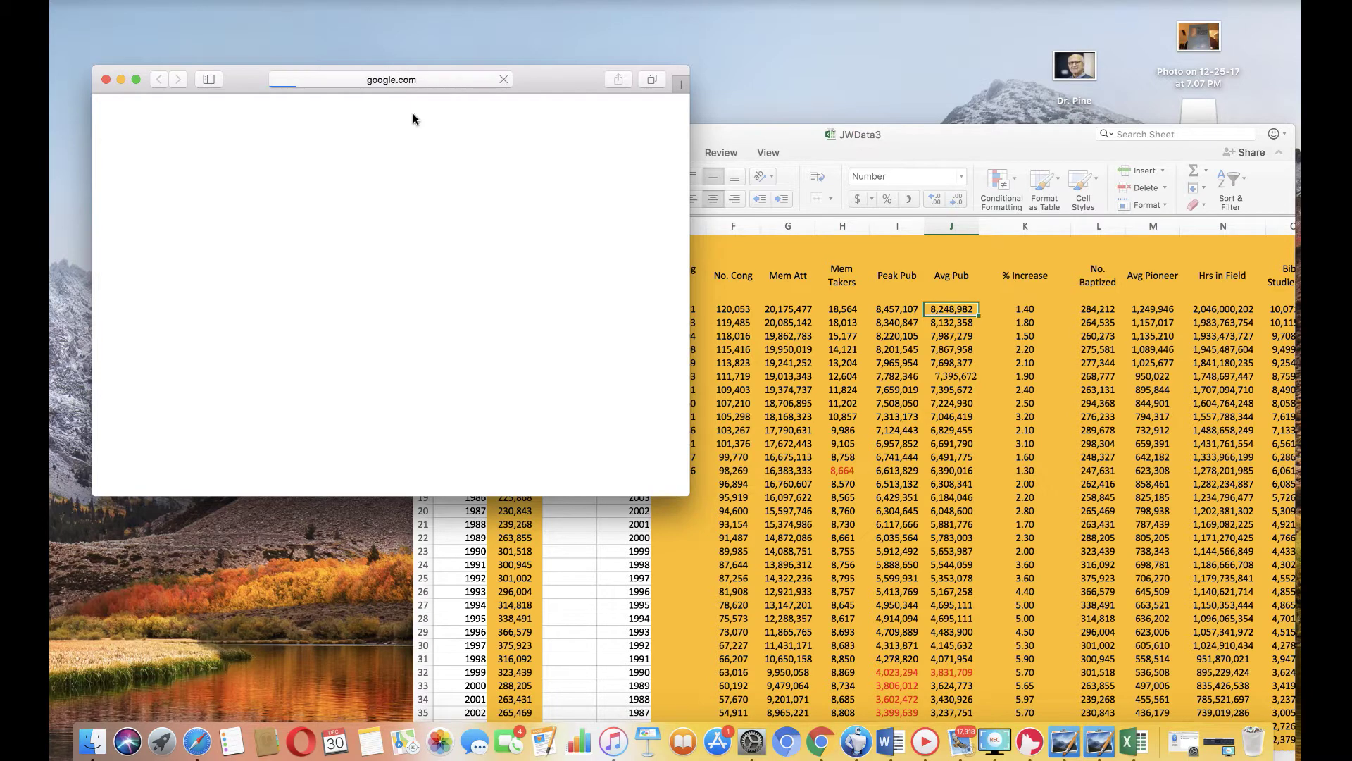
# Step: Search Google for "how many in Mormons"
pyautogui.click(395, 347)
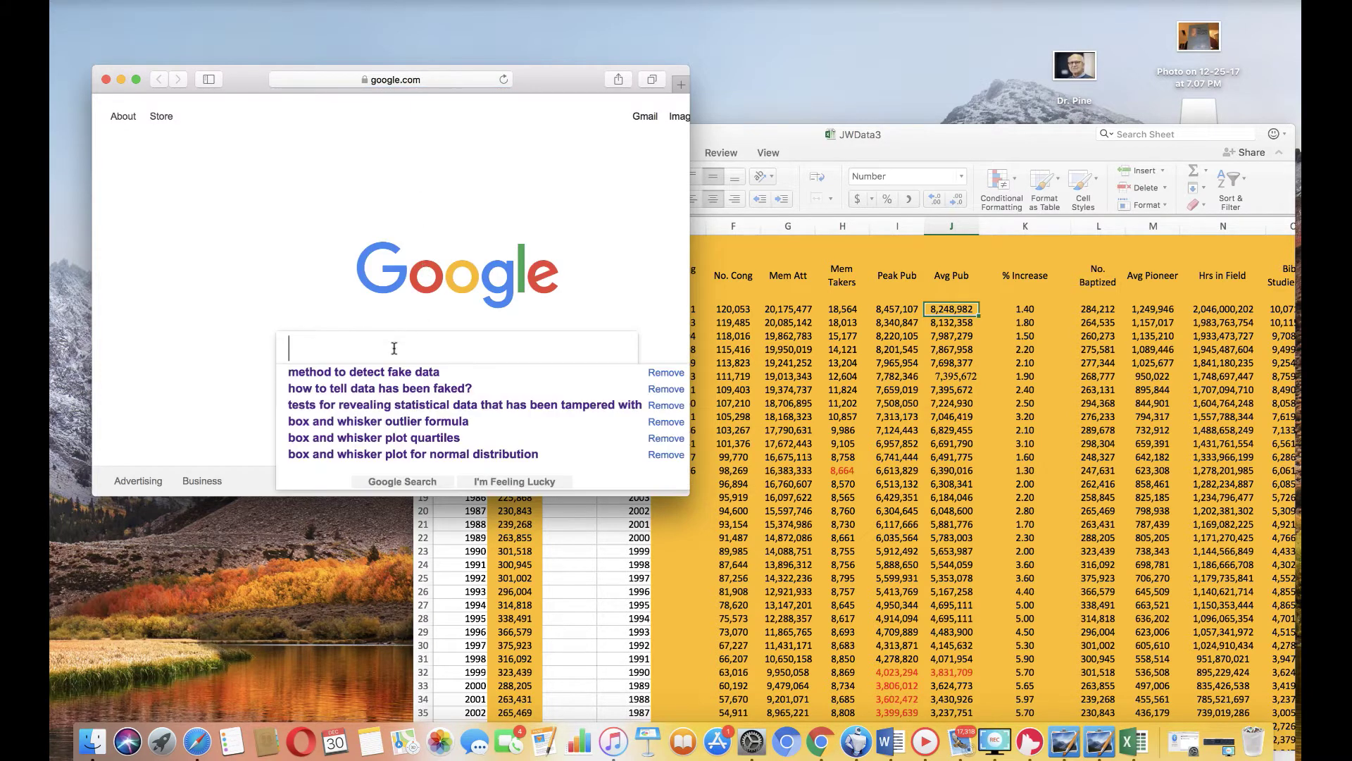
pyautogui.write('ho')
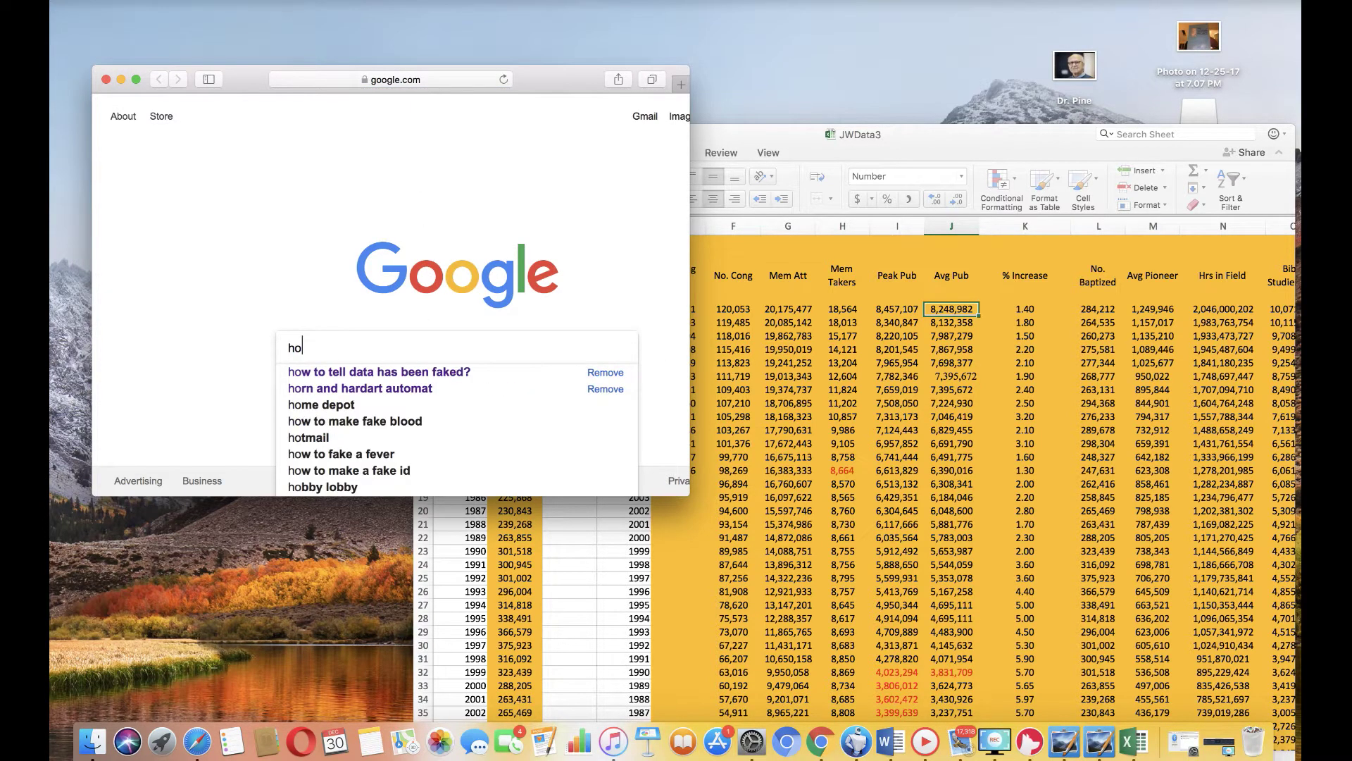
pyautogui.write('w m')
pyautogui.press('BackSpace')
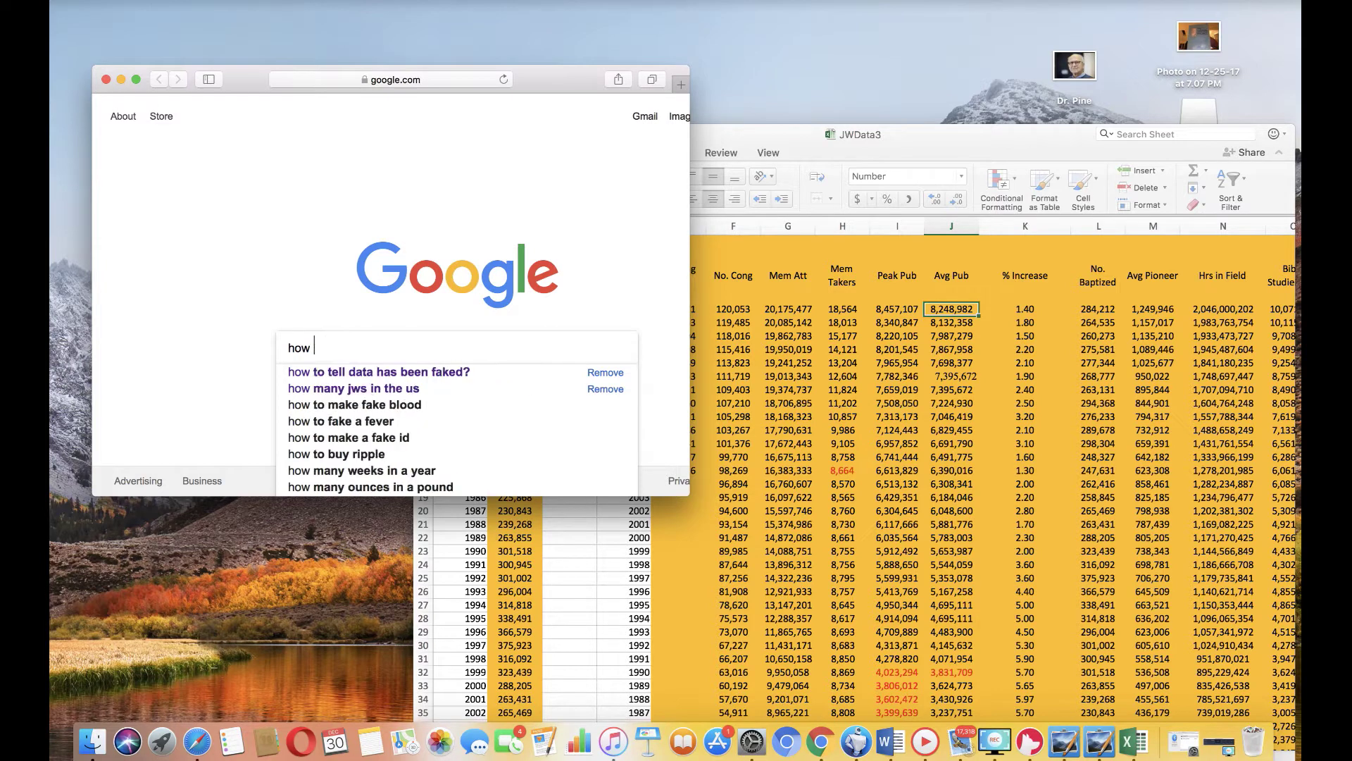
pyautogui.write('many in ')
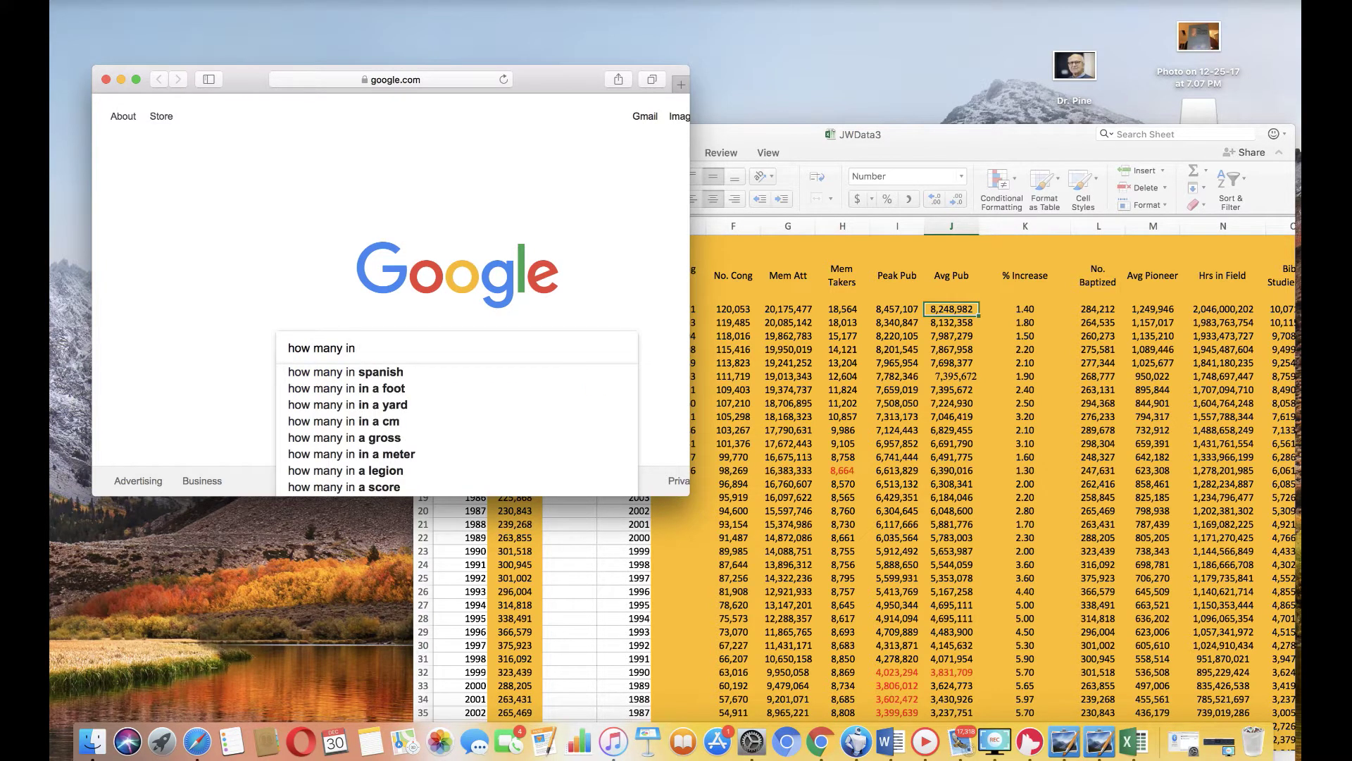
pyautogui.write('Mormons')
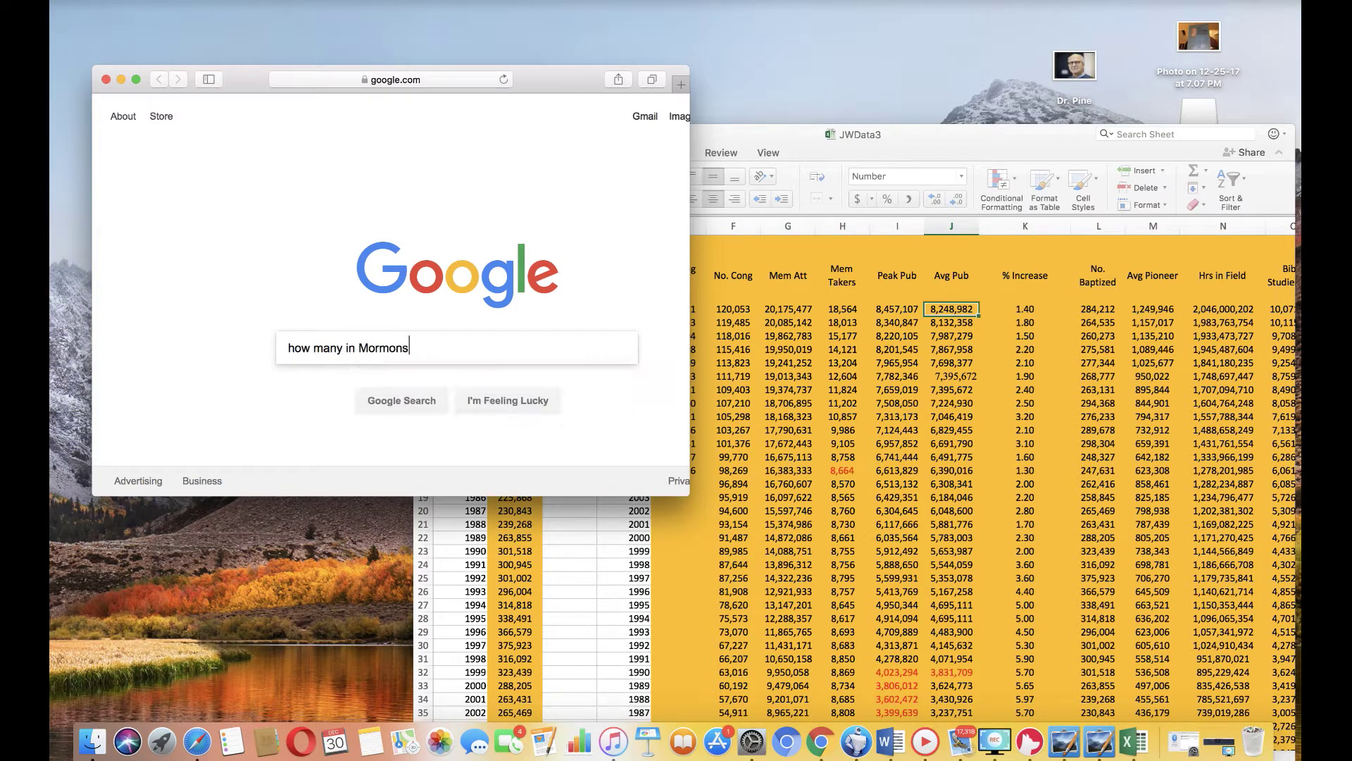
pyautogui.press('Return')
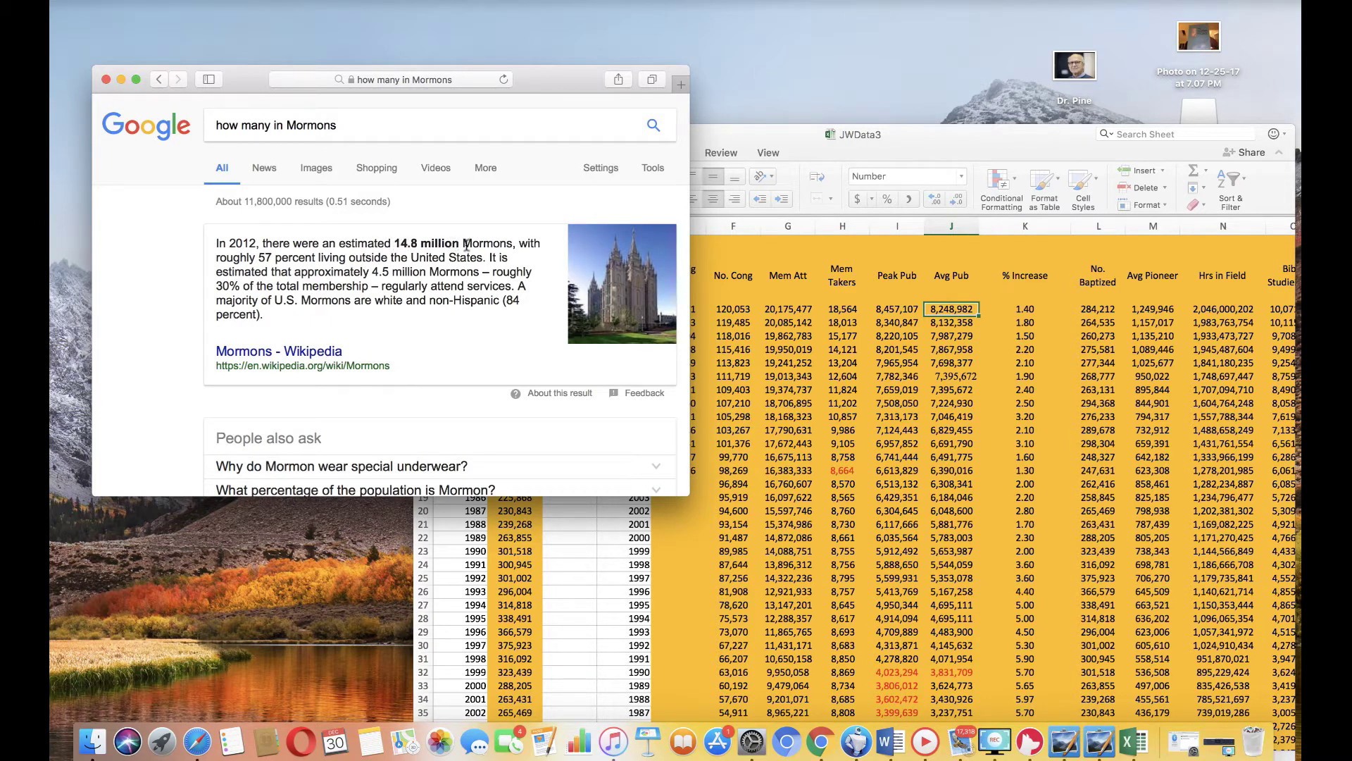
# Step: Close the browser window and return the JWData3 workbook to full screen
pyautogui.click(106, 79)
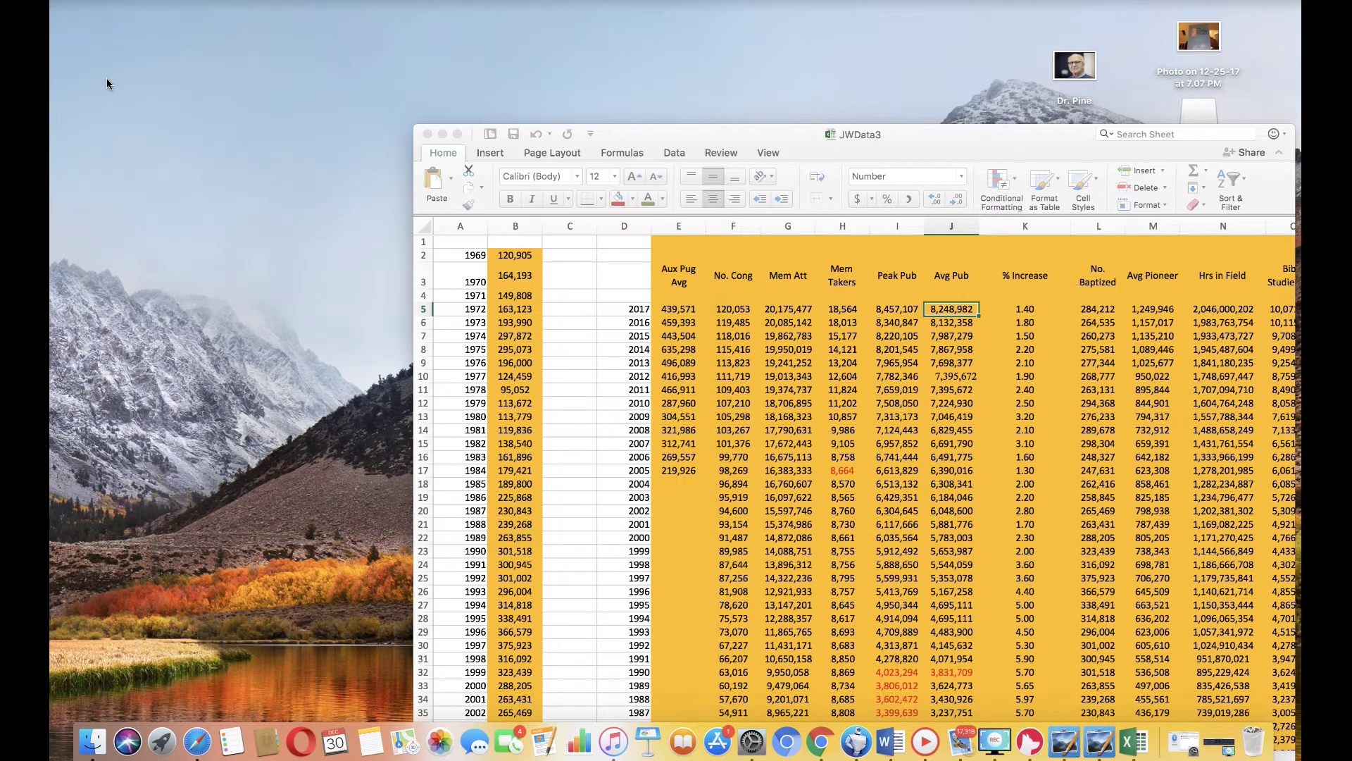
pyautogui.click(458, 135)
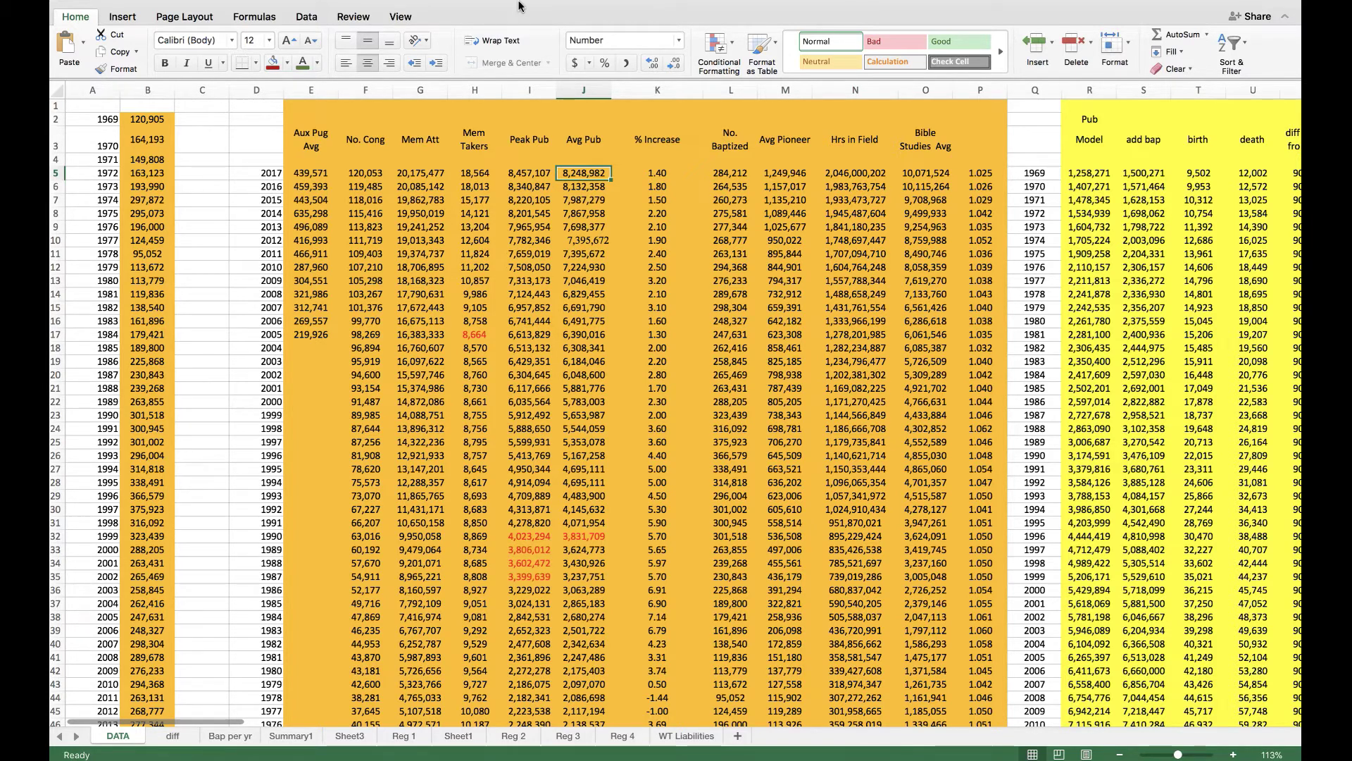
# Step: Take the workbook out of full screen, switch to Safari and search the web for "roche annual report"
pyautogui.moveTo(90, 12)
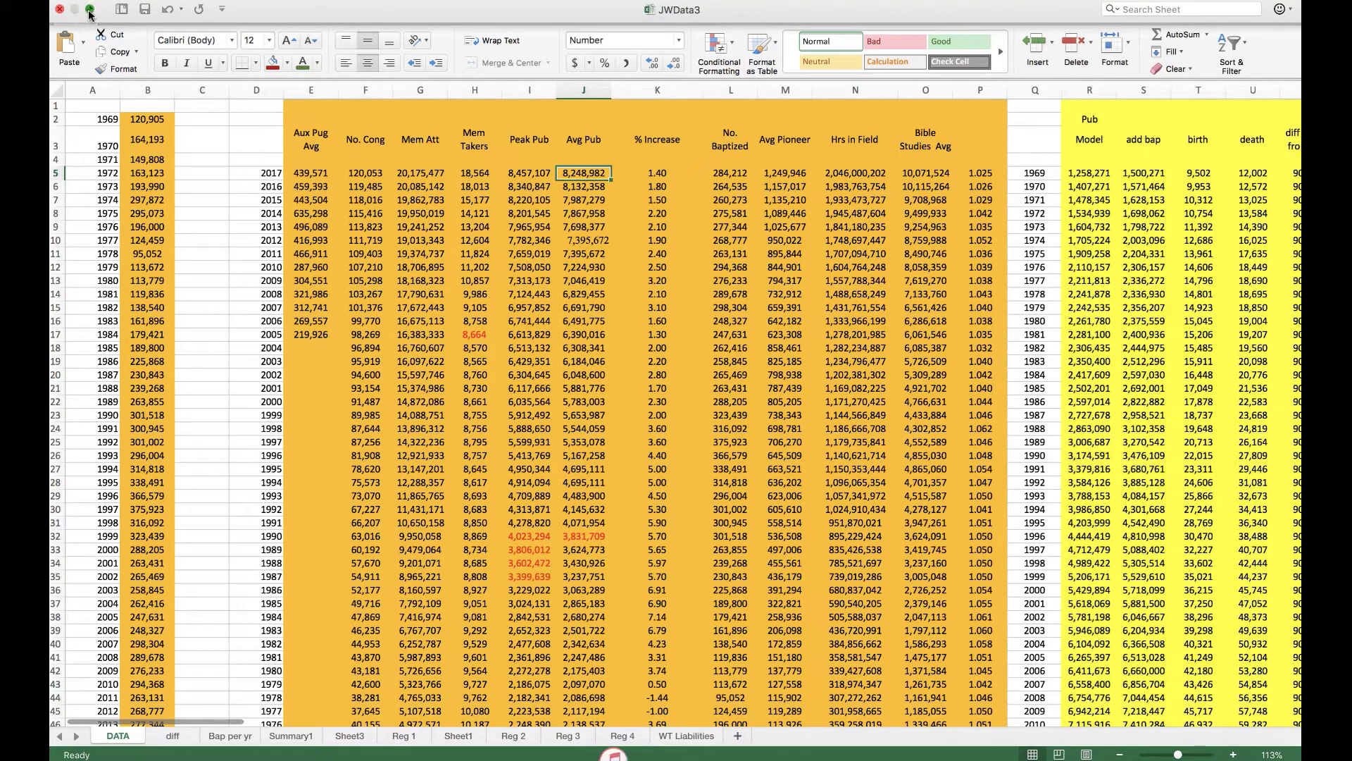
pyautogui.click(90, 12)
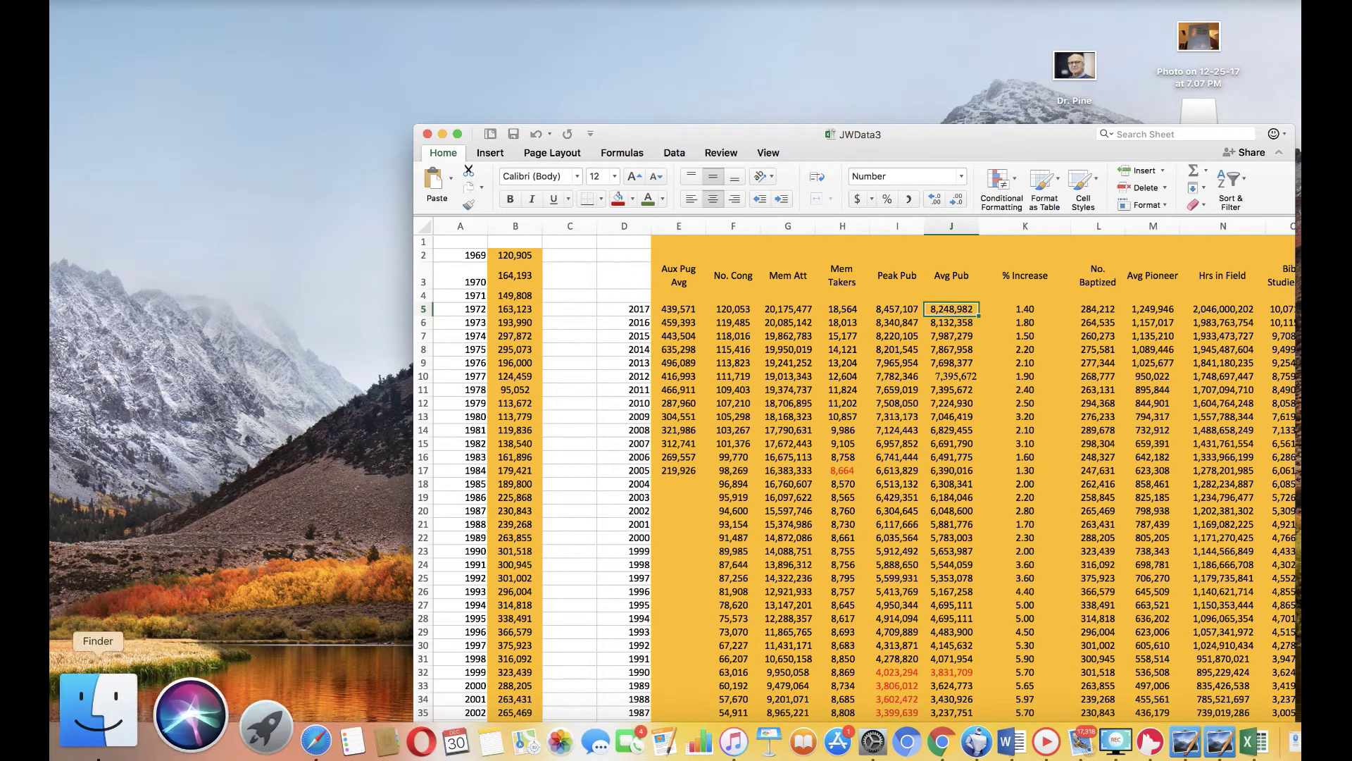
pyautogui.click(209, 714)
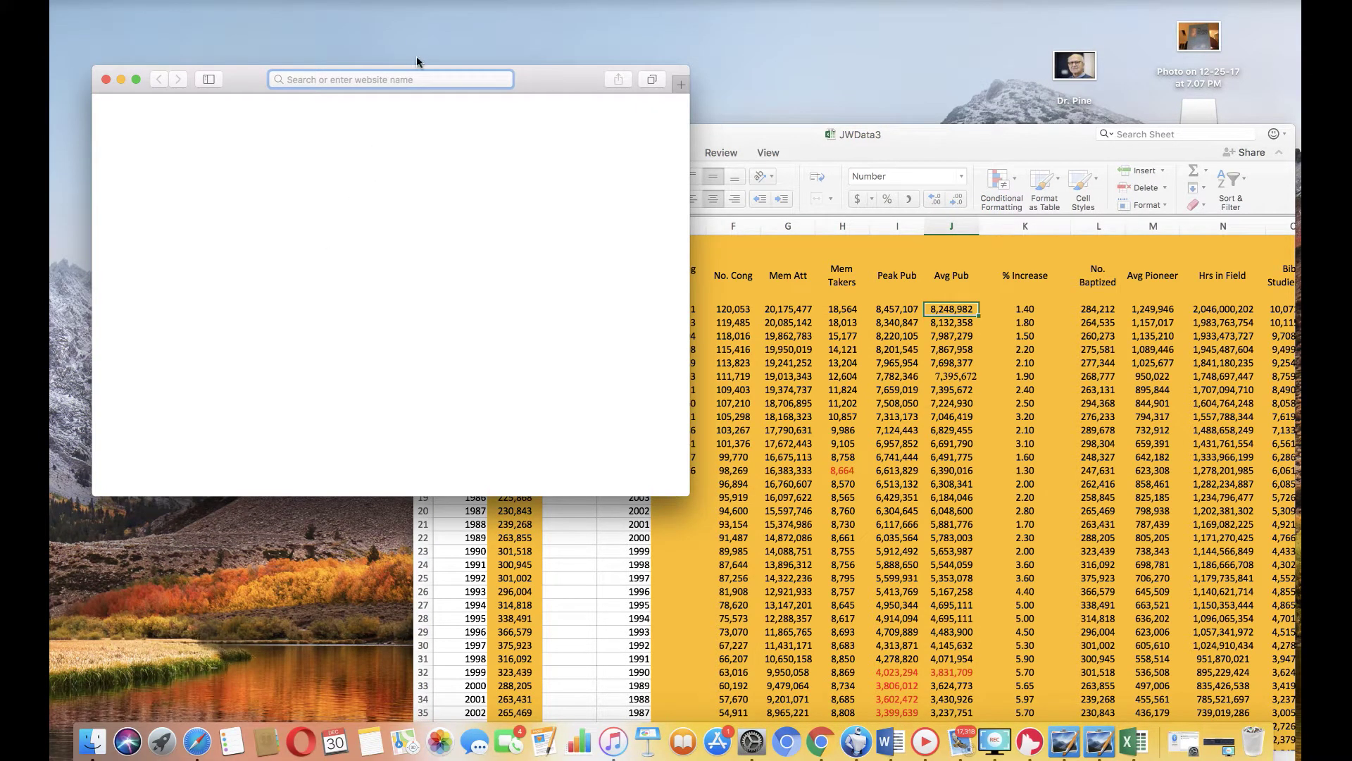
pyautogui.click(401, 80)
pyautogui.write('roche')
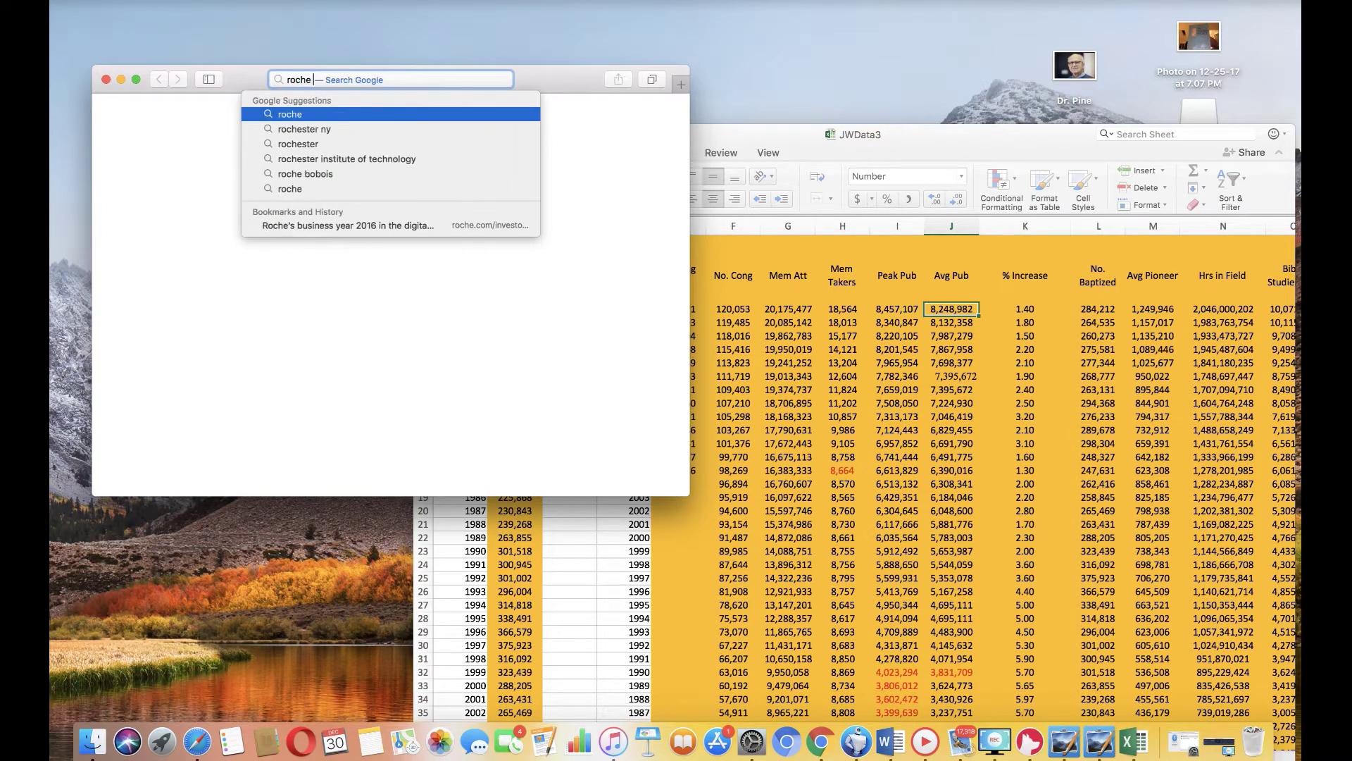
pyautogui.write(' annual report')
pyautogui.press('Return')
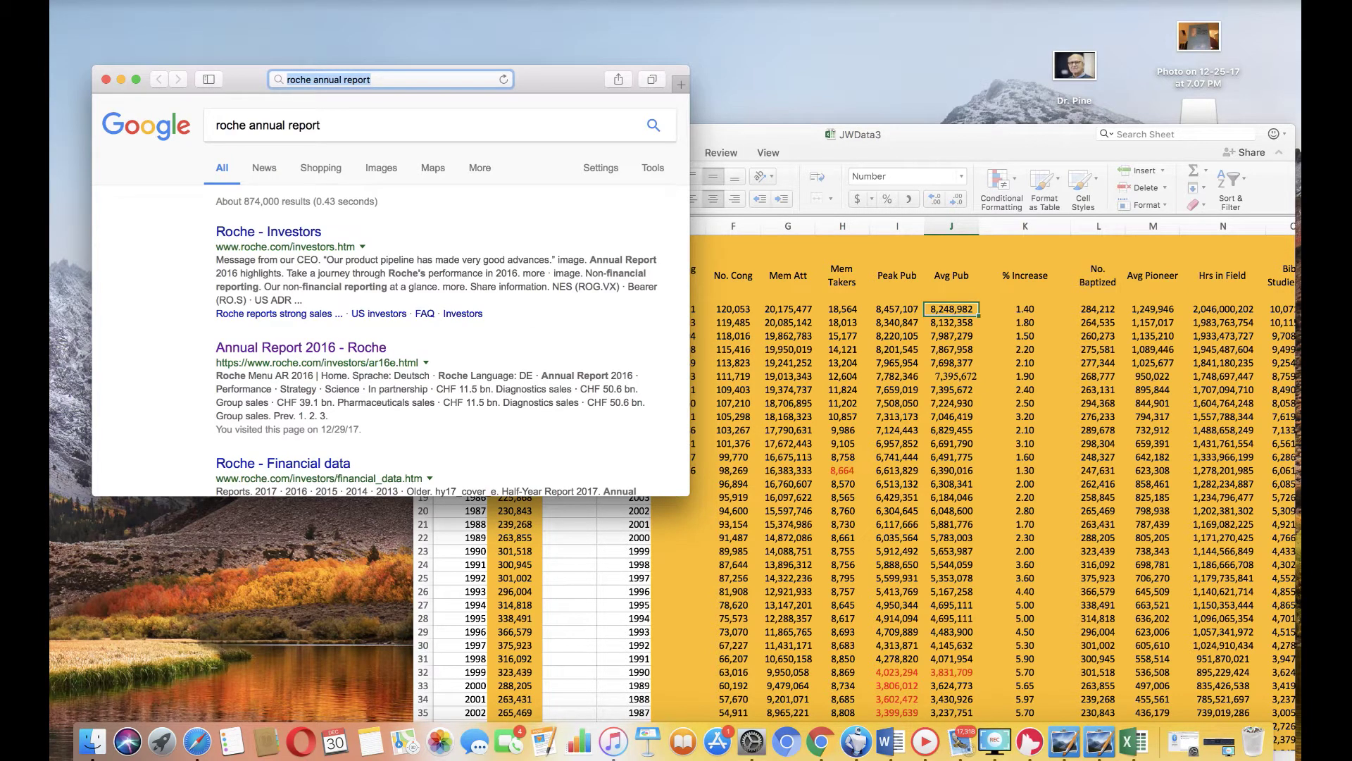
# Step: Open the Annual Report 2016 search result on Roche's website
pyautogui.click(264, 350)
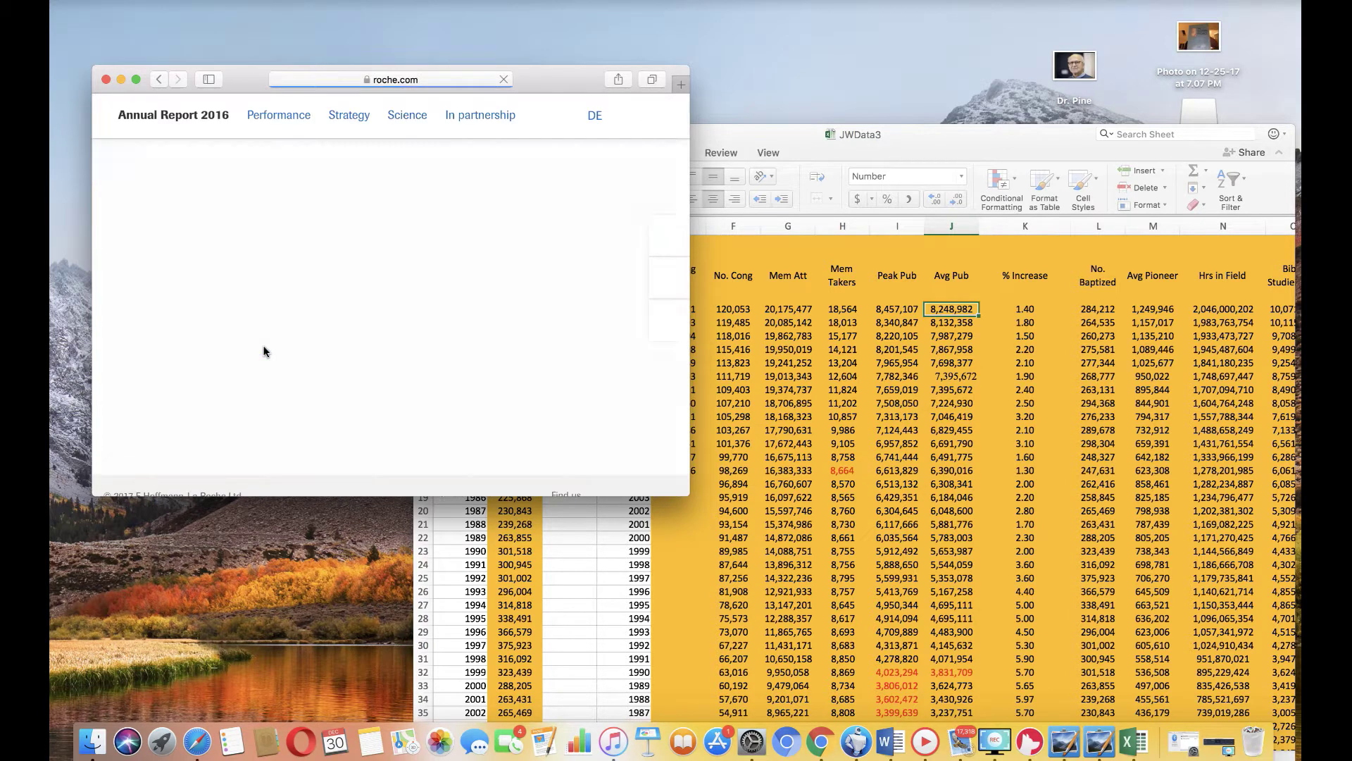
pyautogui.click(653, 80)
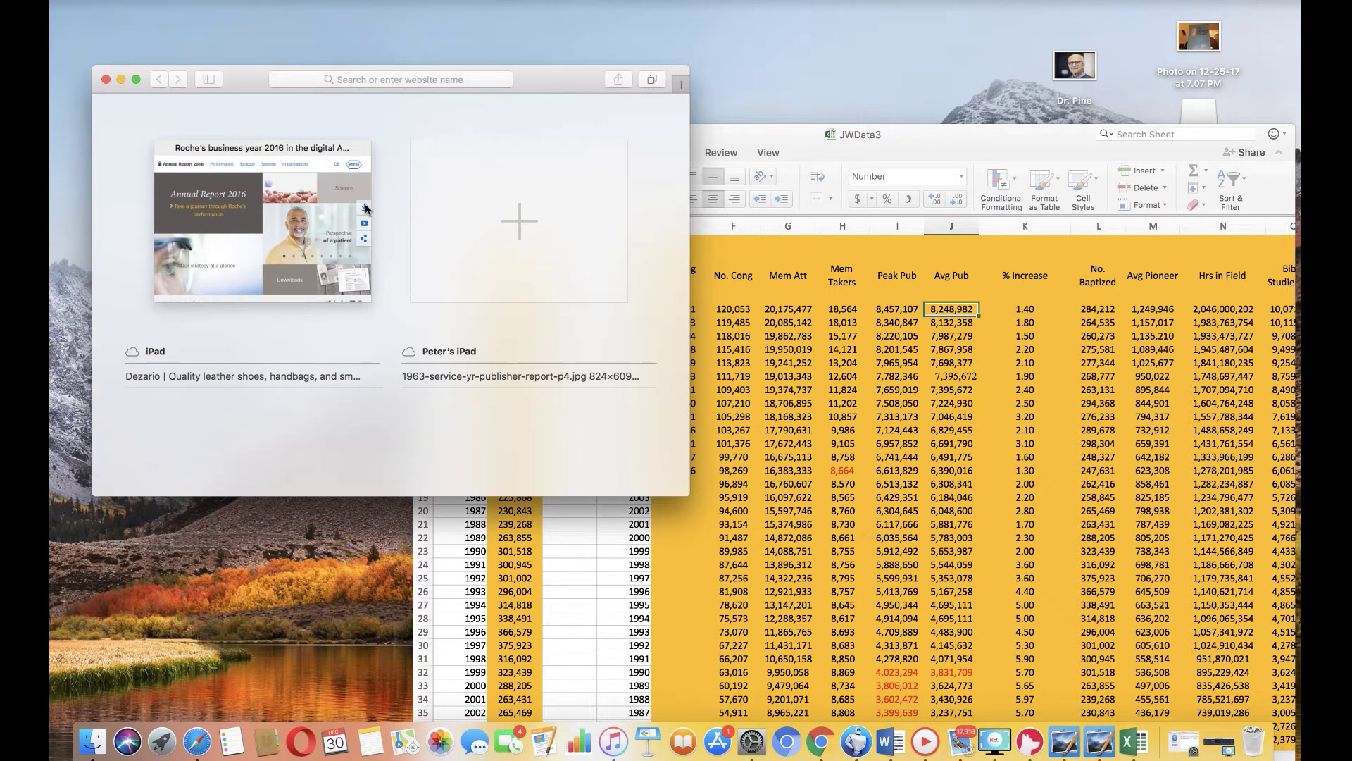
pyautogui.click(365, 212)
# Step: Open the downloadable 2016 annual report document and show the browser in full screen
pyautogui.moveTo(670, 238)
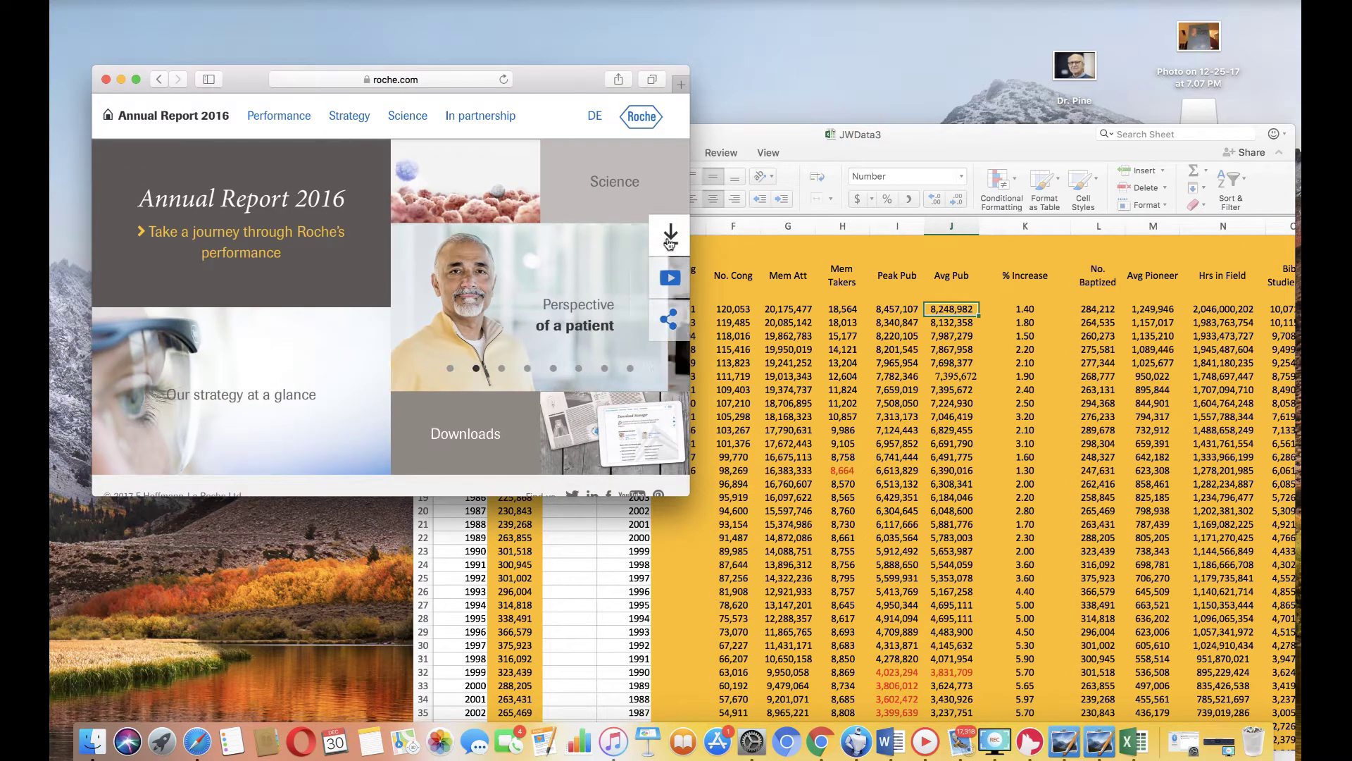
pyautogui.click(342, 292)
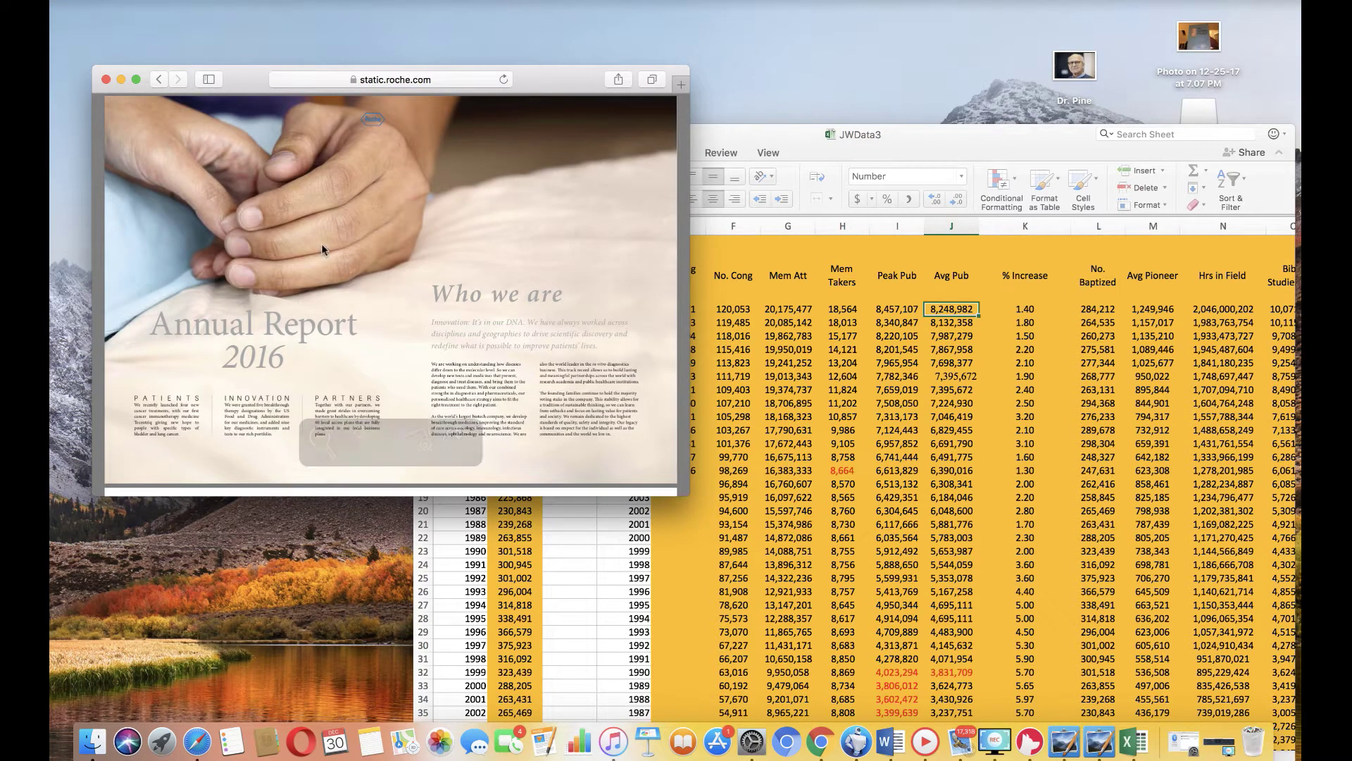
pyautogui.click(136, 79)
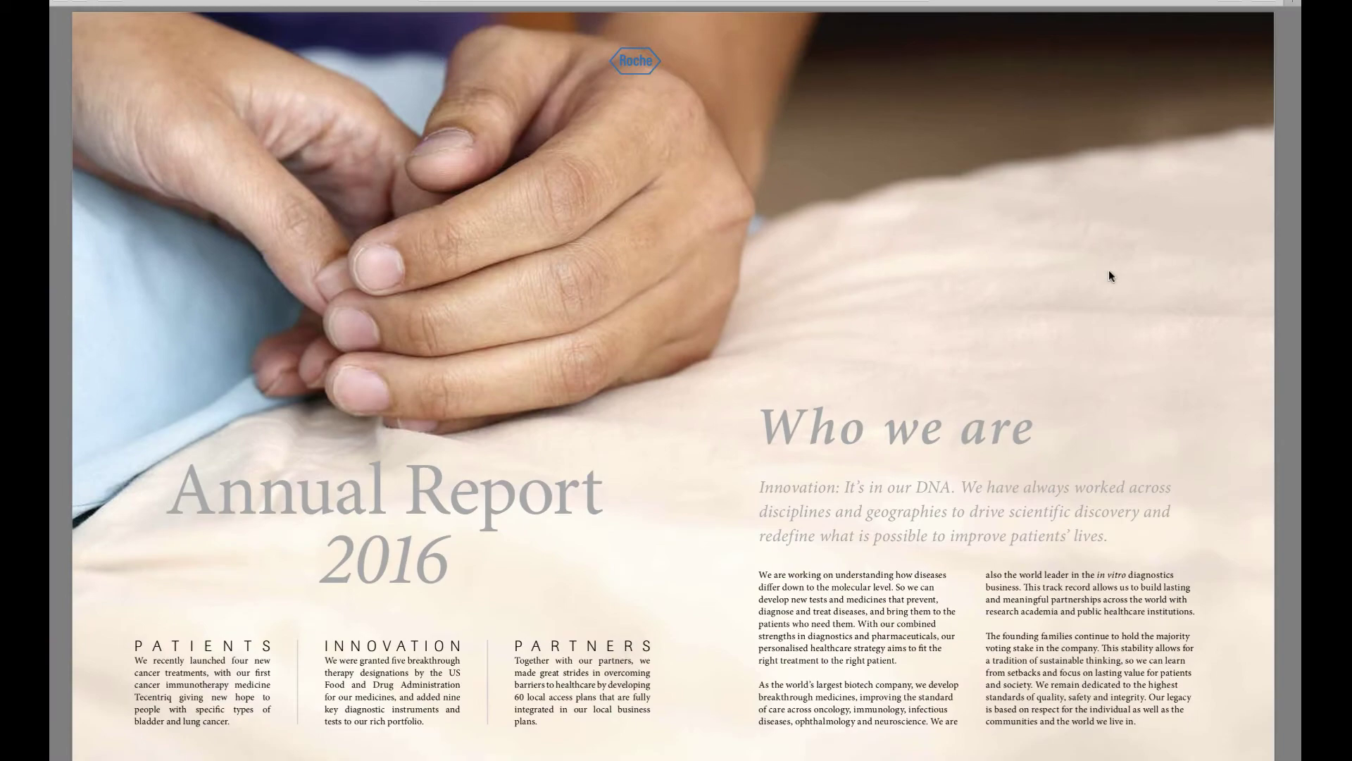
# Step: Examine the report's opening pages: Roche's global presence, highlights, key figures and the contents list
pyautogui.scroll(-10, 1296, 312)
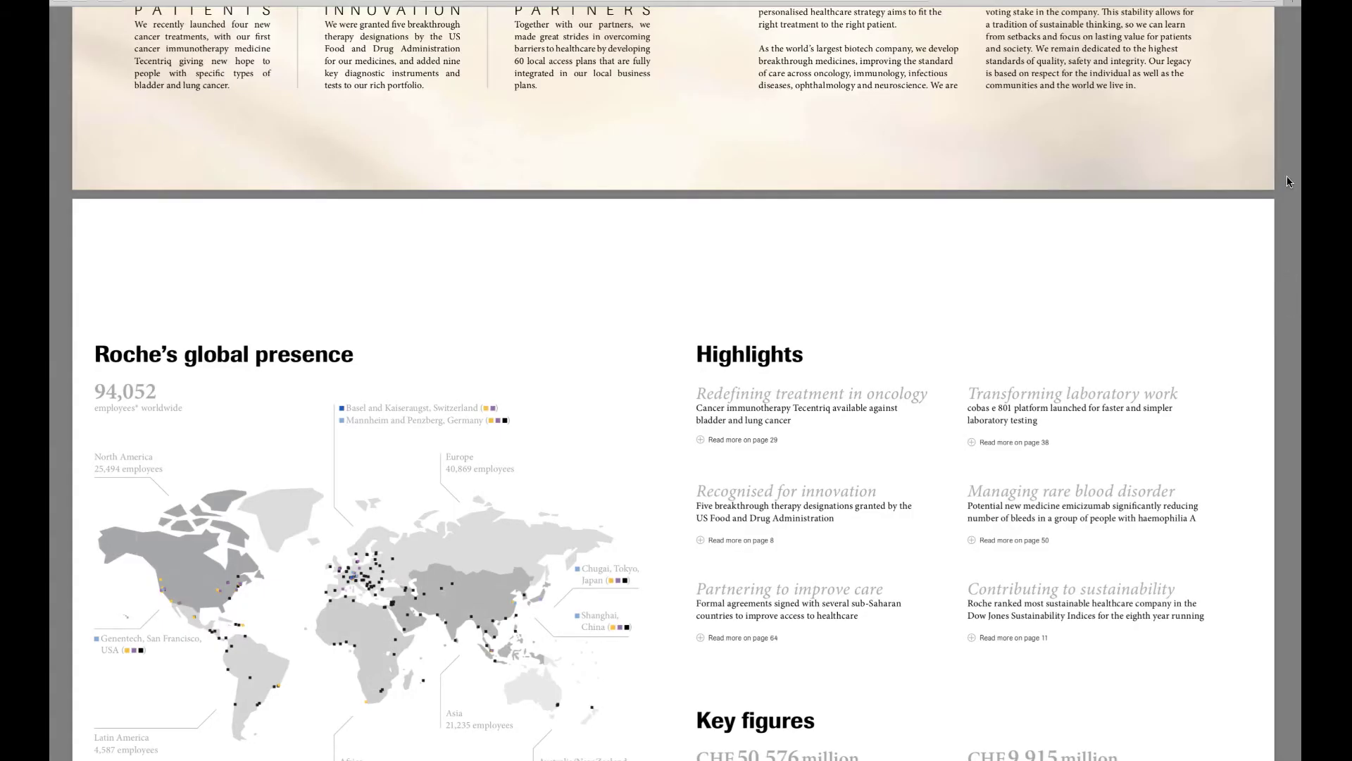
pyautogui.scroll(-10, 1294, 65)
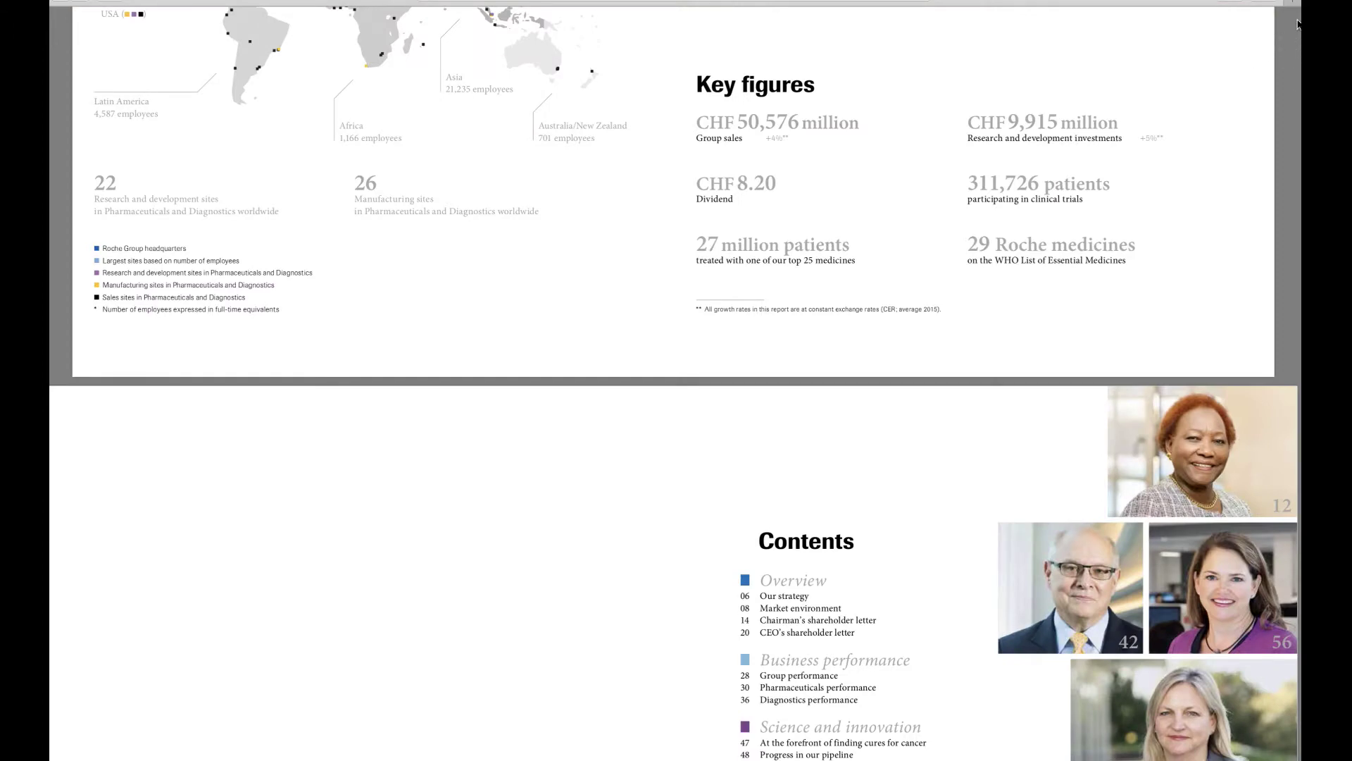
pyautogui.scroll(10, 1298, 37)
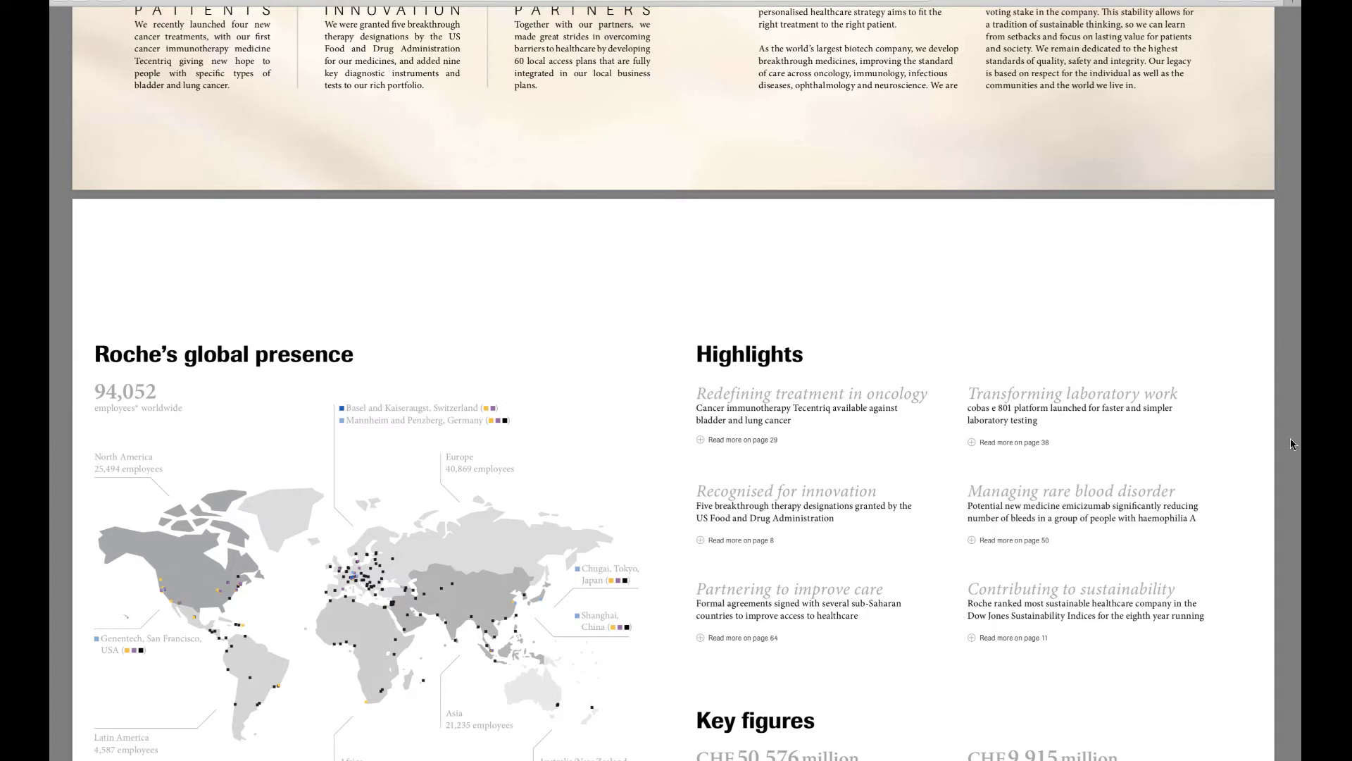
pyautogui.scroll(-10, 1293, 444)
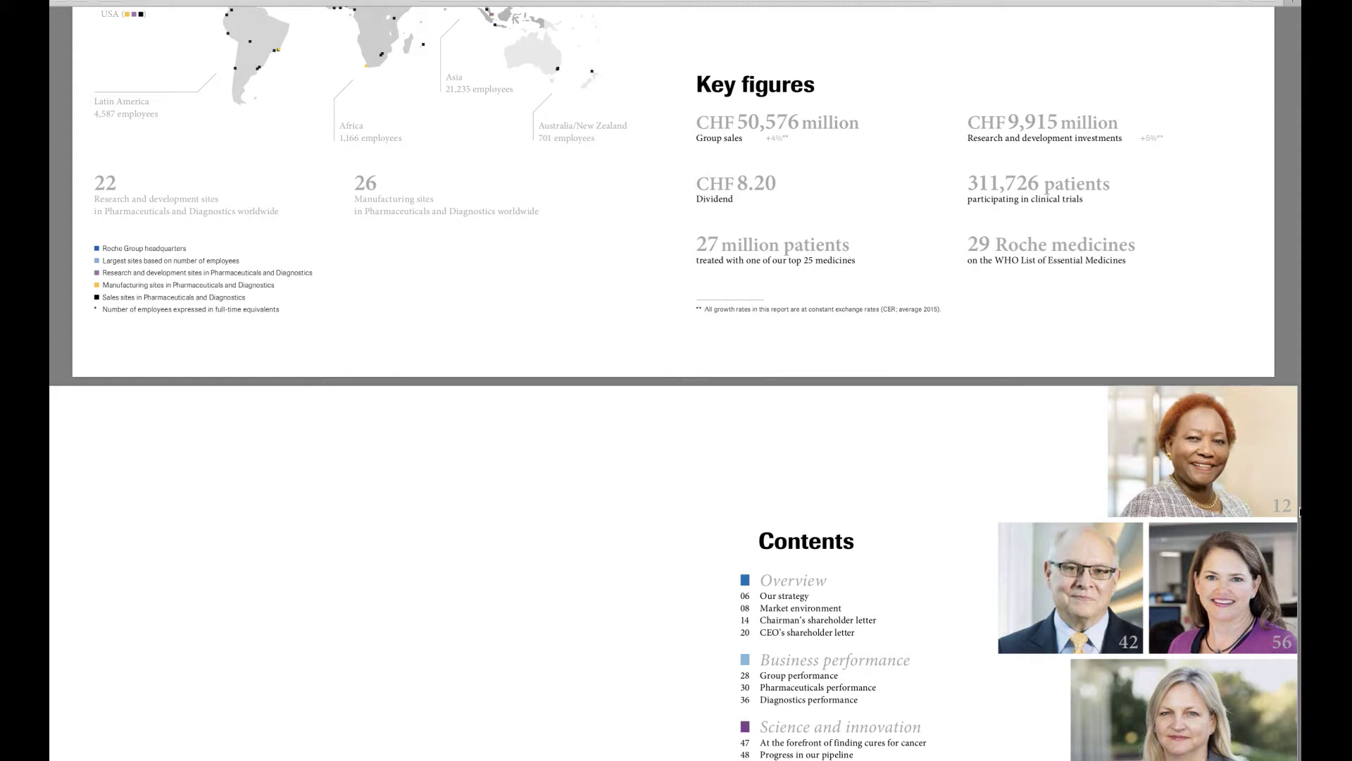
pyautogui.scroll(-10, 1299, 512)
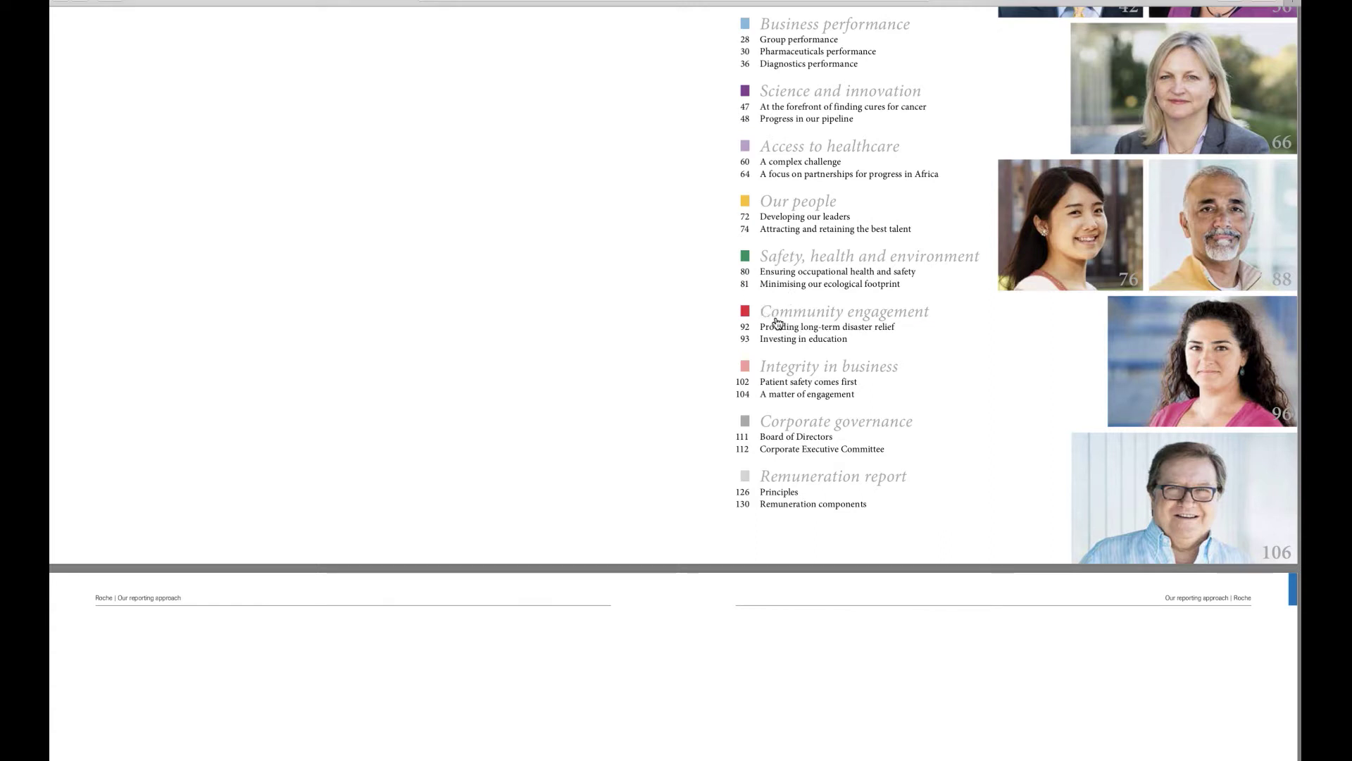
# Step: Jump to the report's Safety, health and environment chapter and look back through the Our people and Science and innovation chapters
pyautogui.click(787, 261)
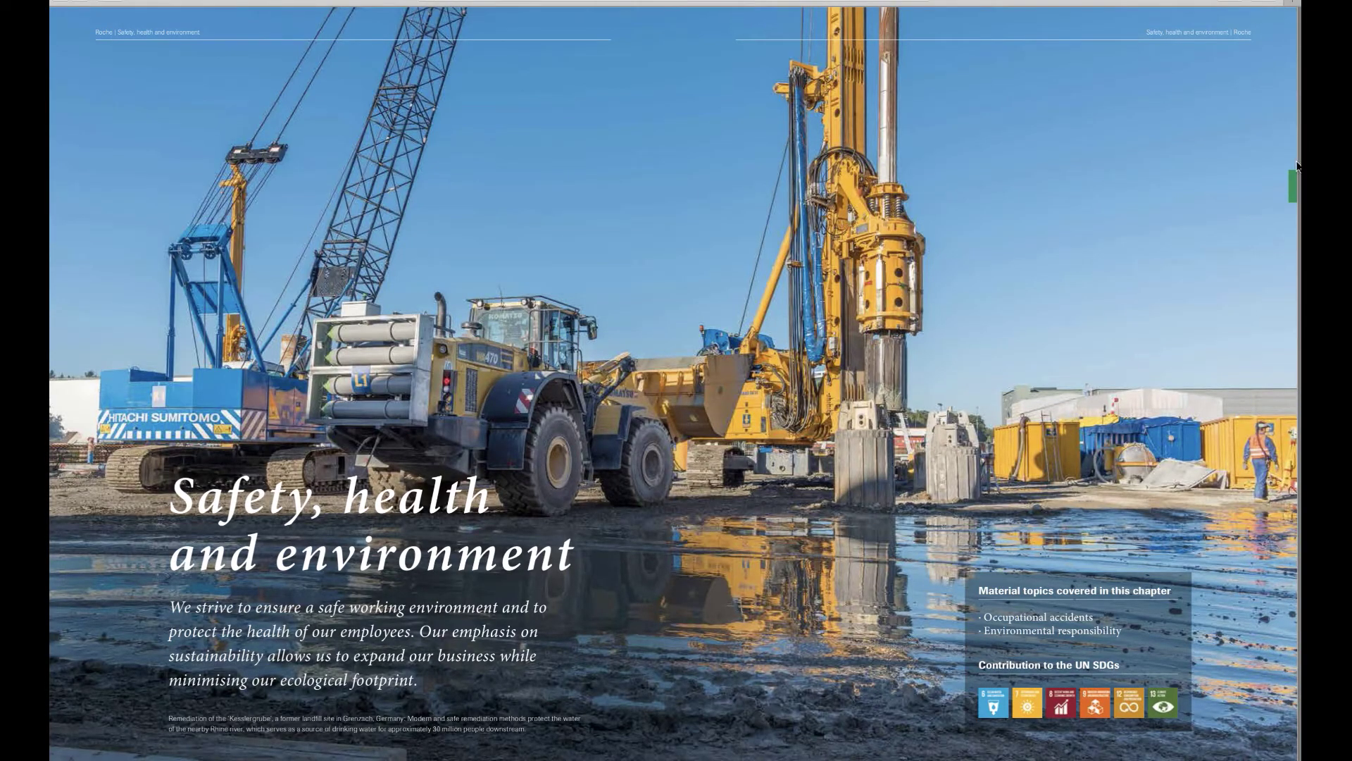
pyautogui.scroll(3, 1290, 212)
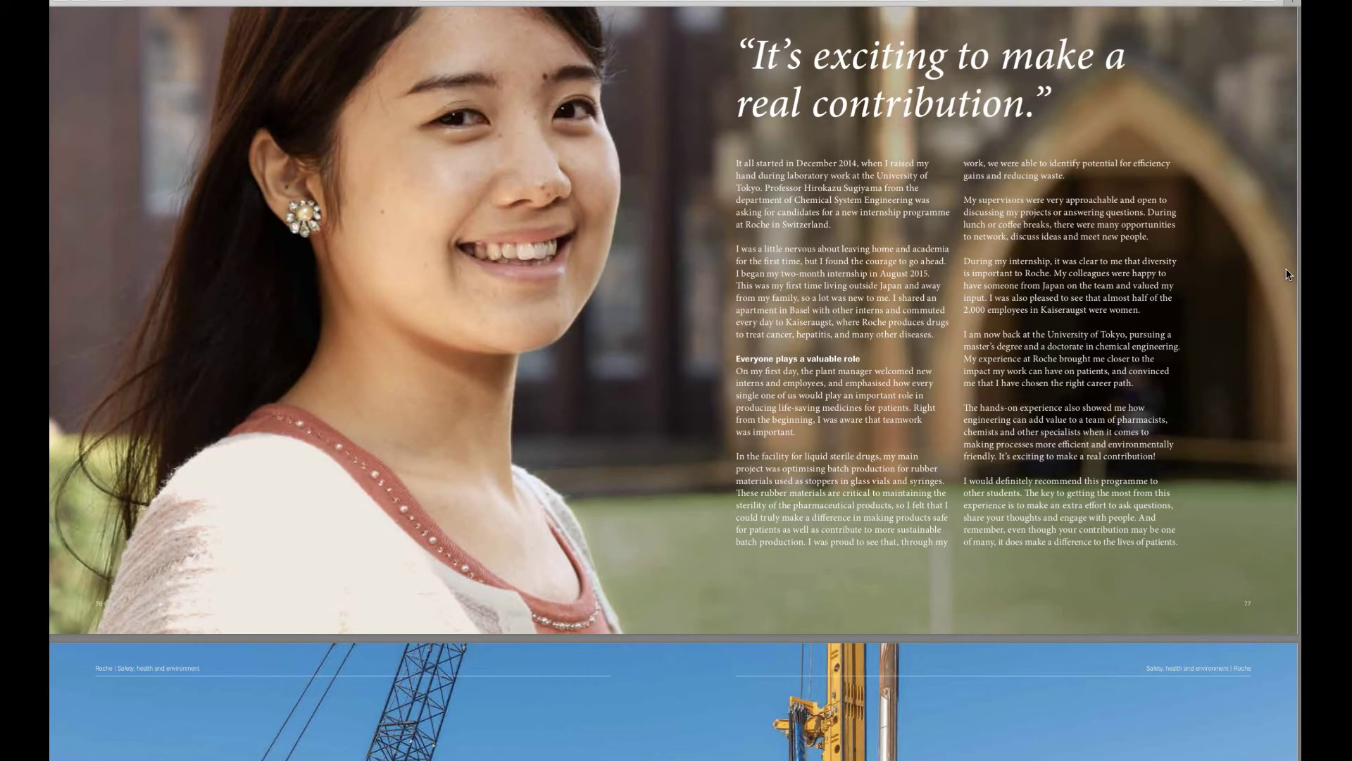
pyautogui.scroll(3, 1298, 328)
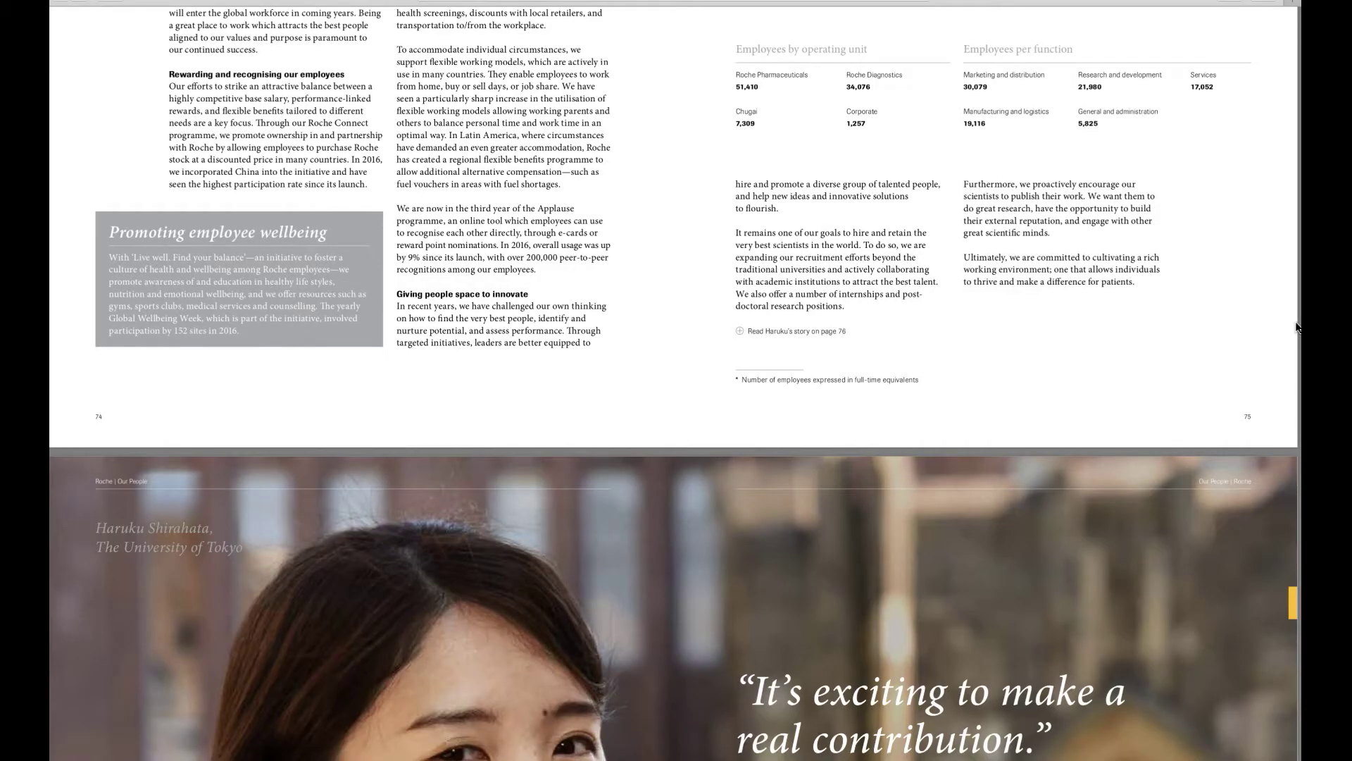
pyautogui.scroll(3, 1300, 341)
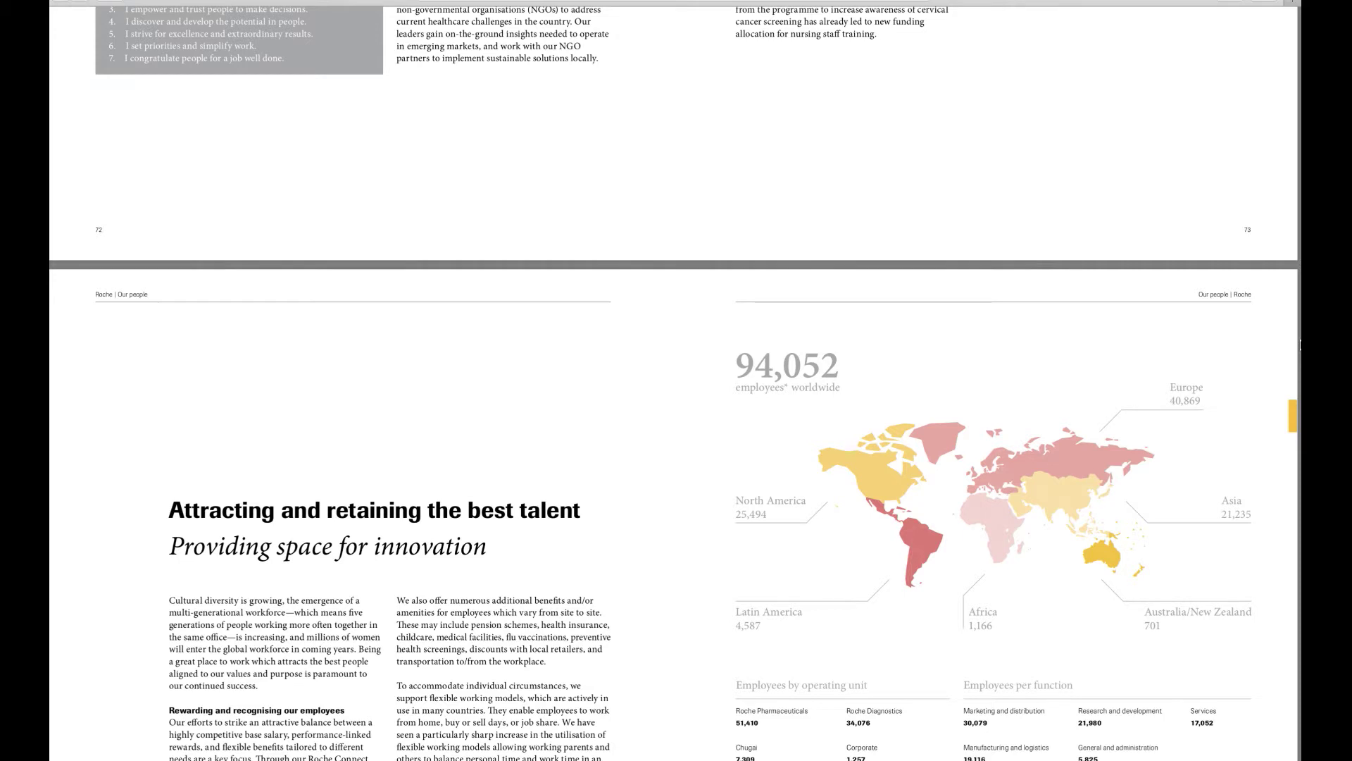
pyautogui.scroll(3, 1300, 344)
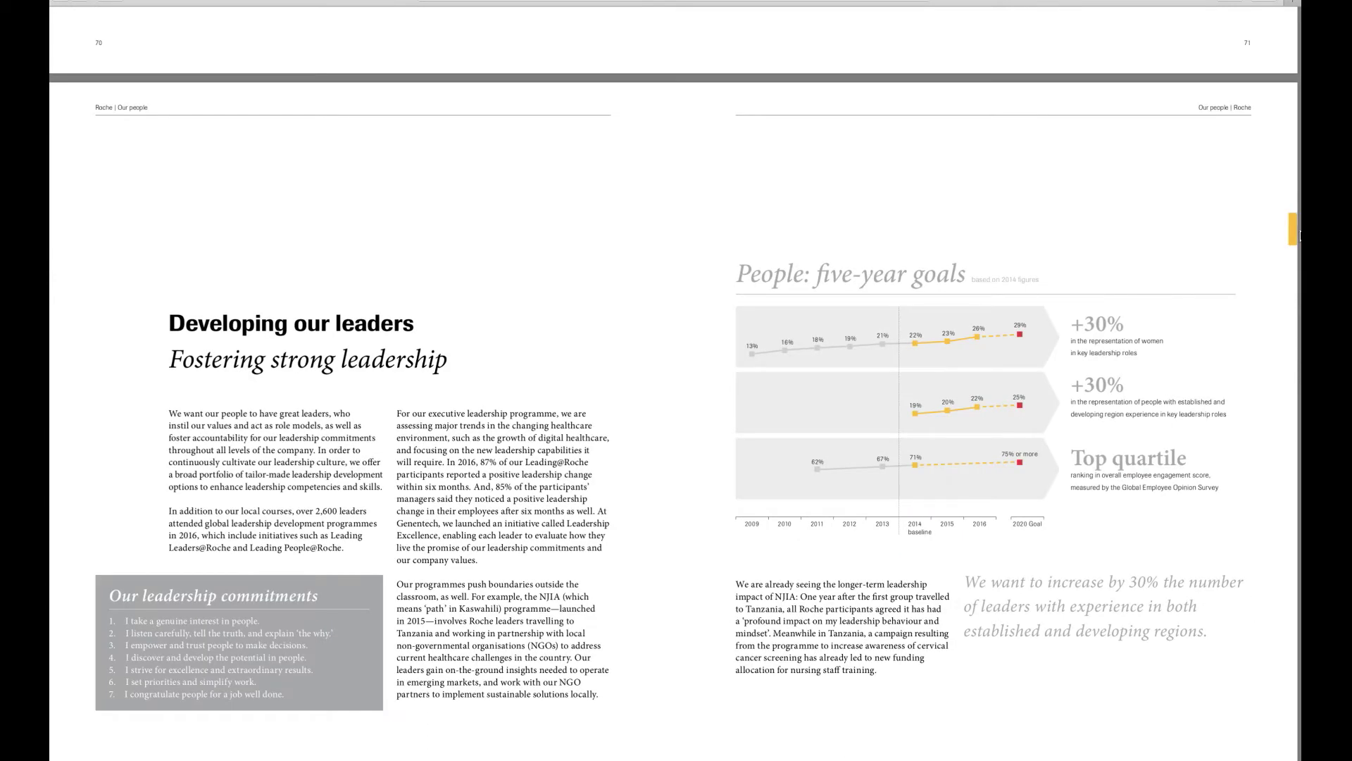
pyautogui.scroll(10, 1297, 246)
pyautogui.scroll(15, 1297, 212)
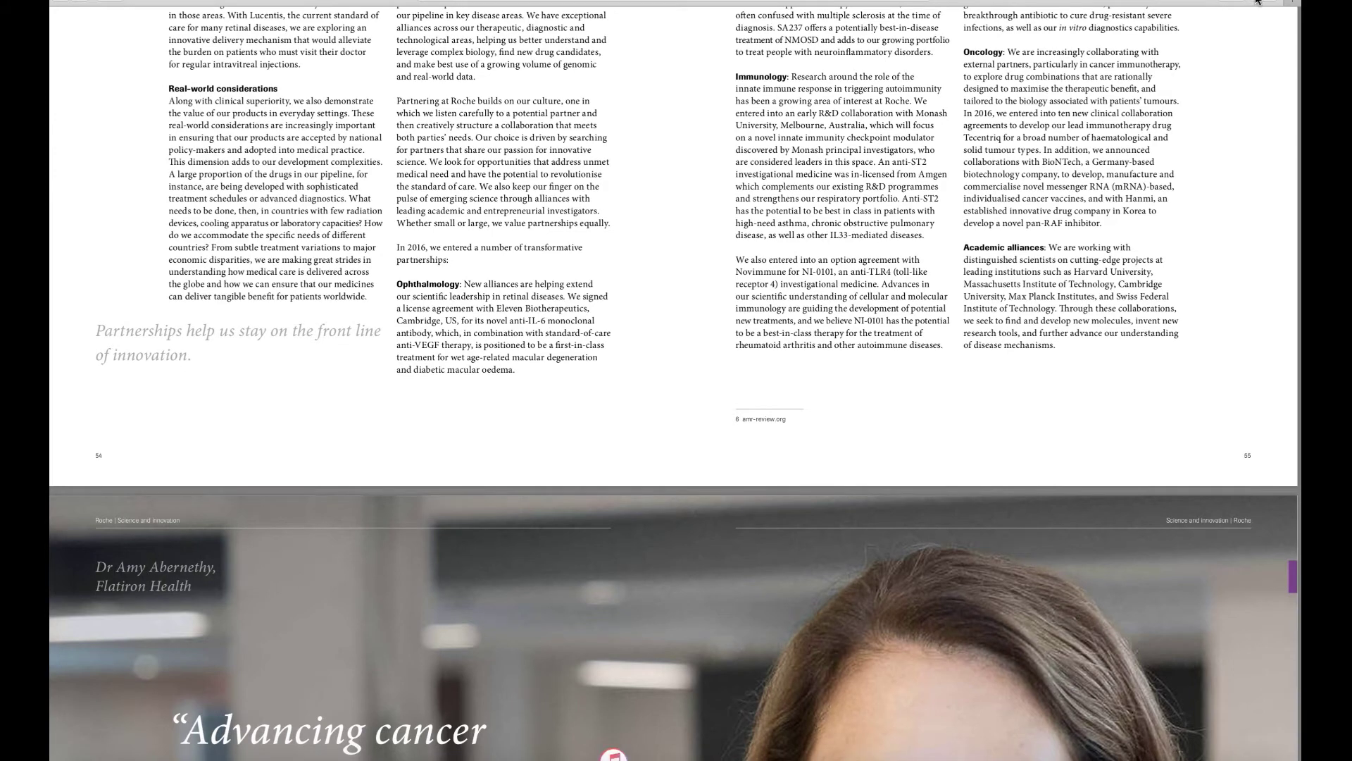
pyautogui.scroll(3, 1298, 139)
pyautogui.scroll(8, 1298, 139)
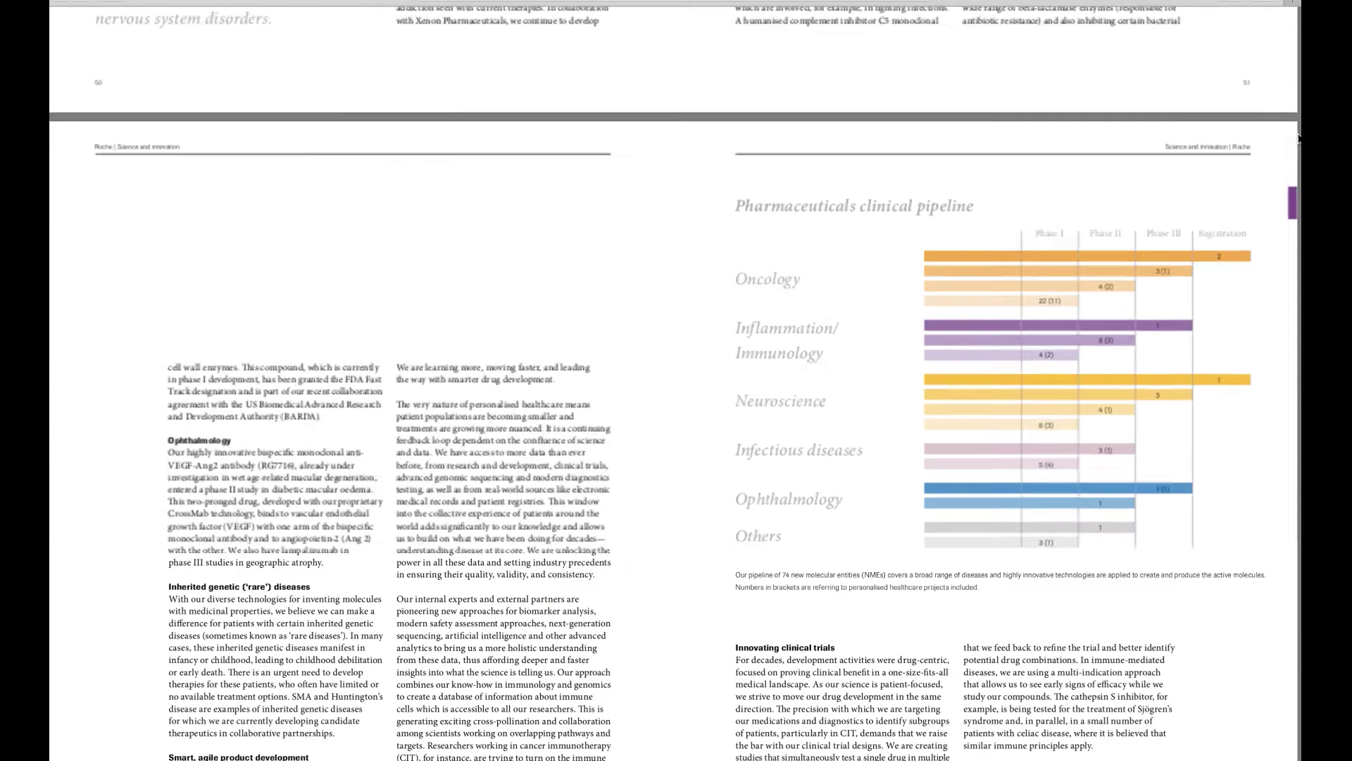
pyautogui.scroll(20, 1298, 138)
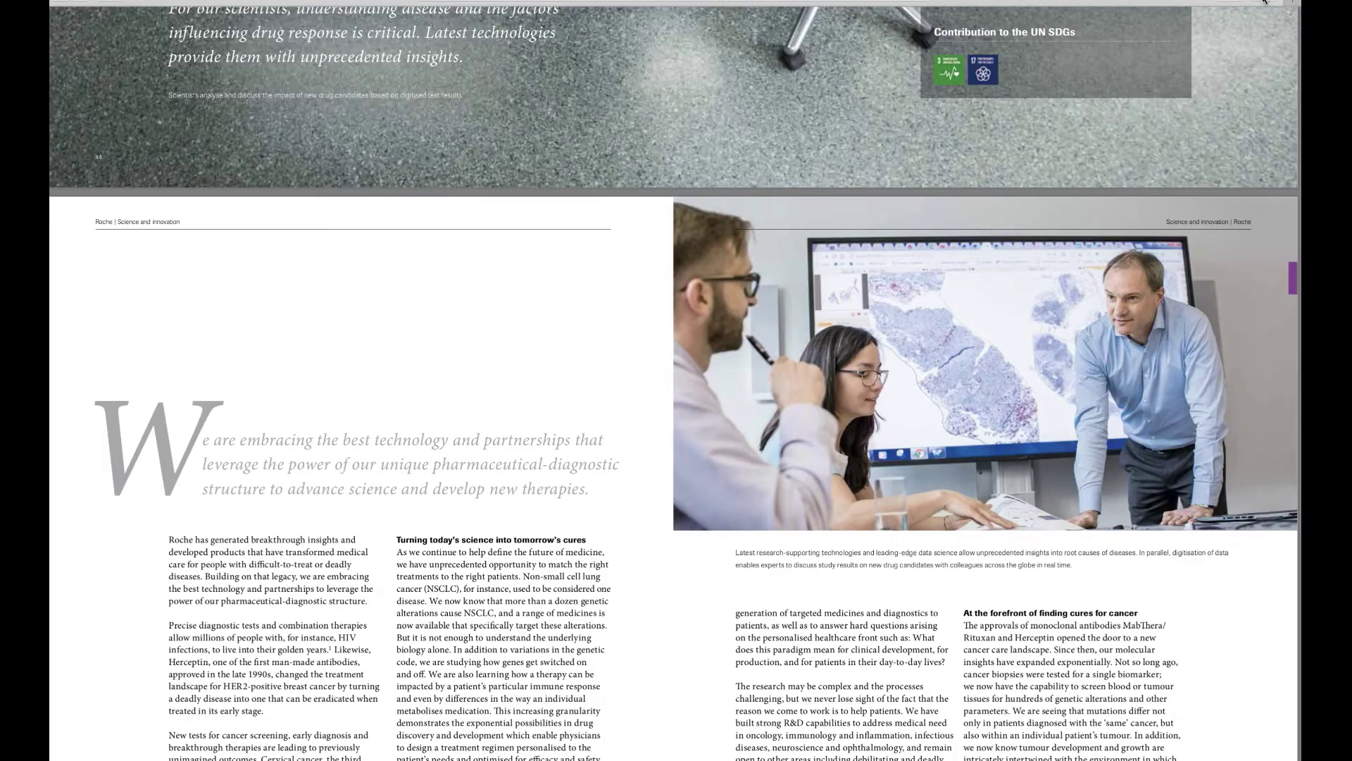
# Step: Take Safari out of full screen, return to the JWData3 workbook and show it in full screen
pyautogui.click(1264, 2)
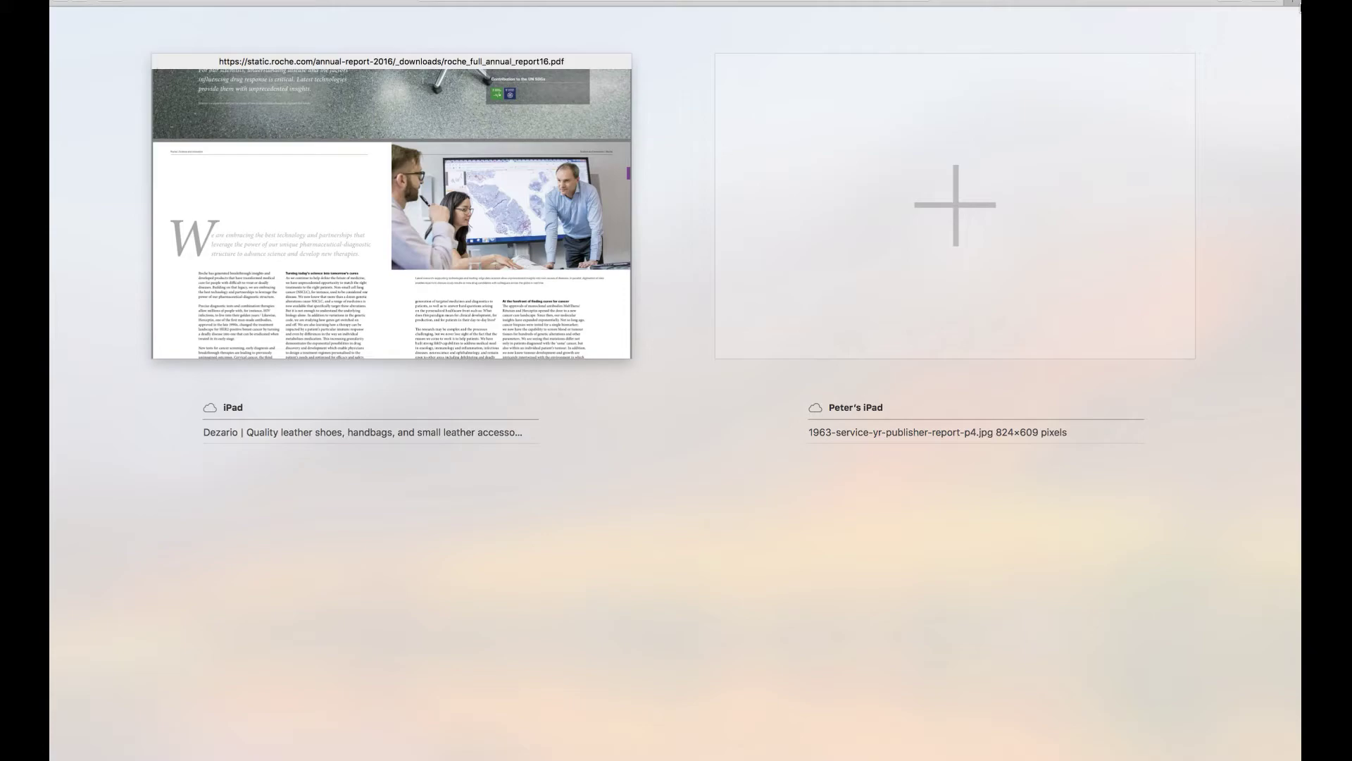
pyautogui.click(1262, 2)
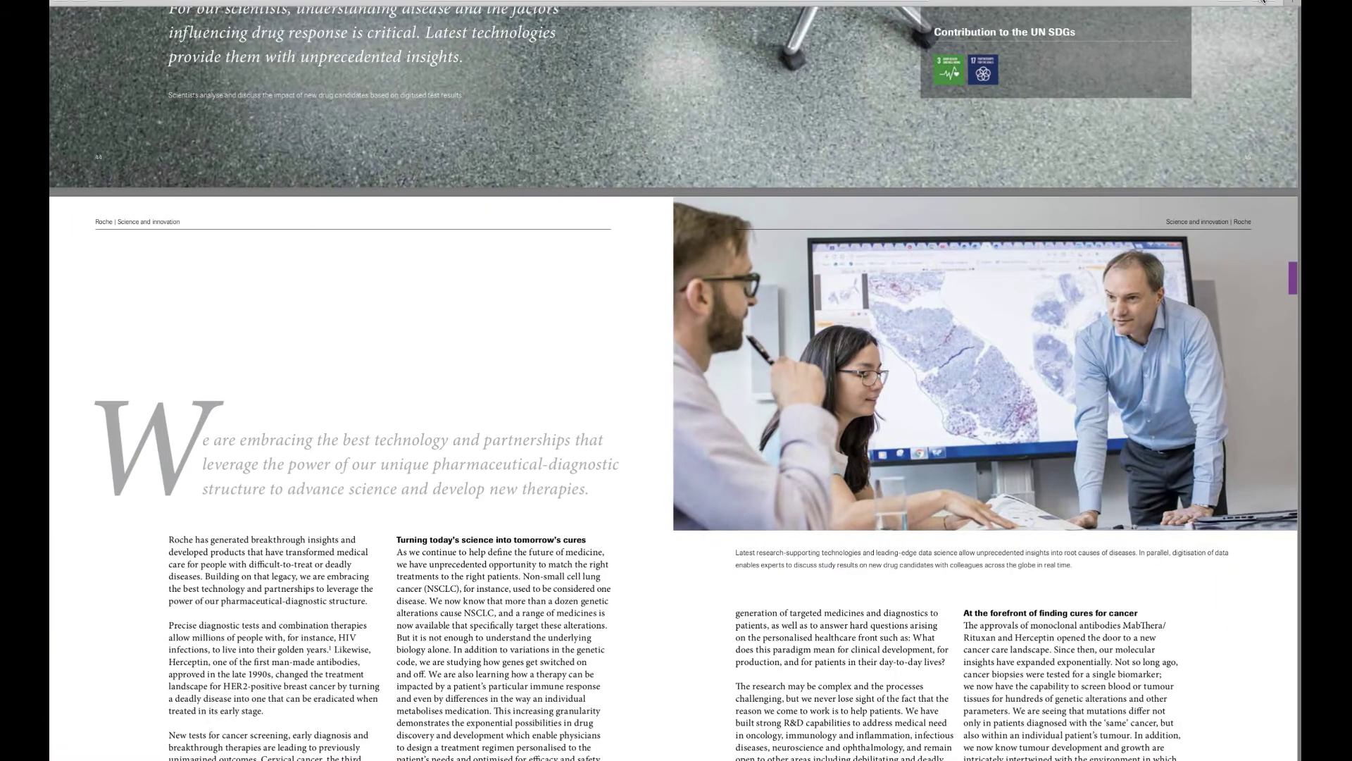
pyautogui.click(1262, 2)
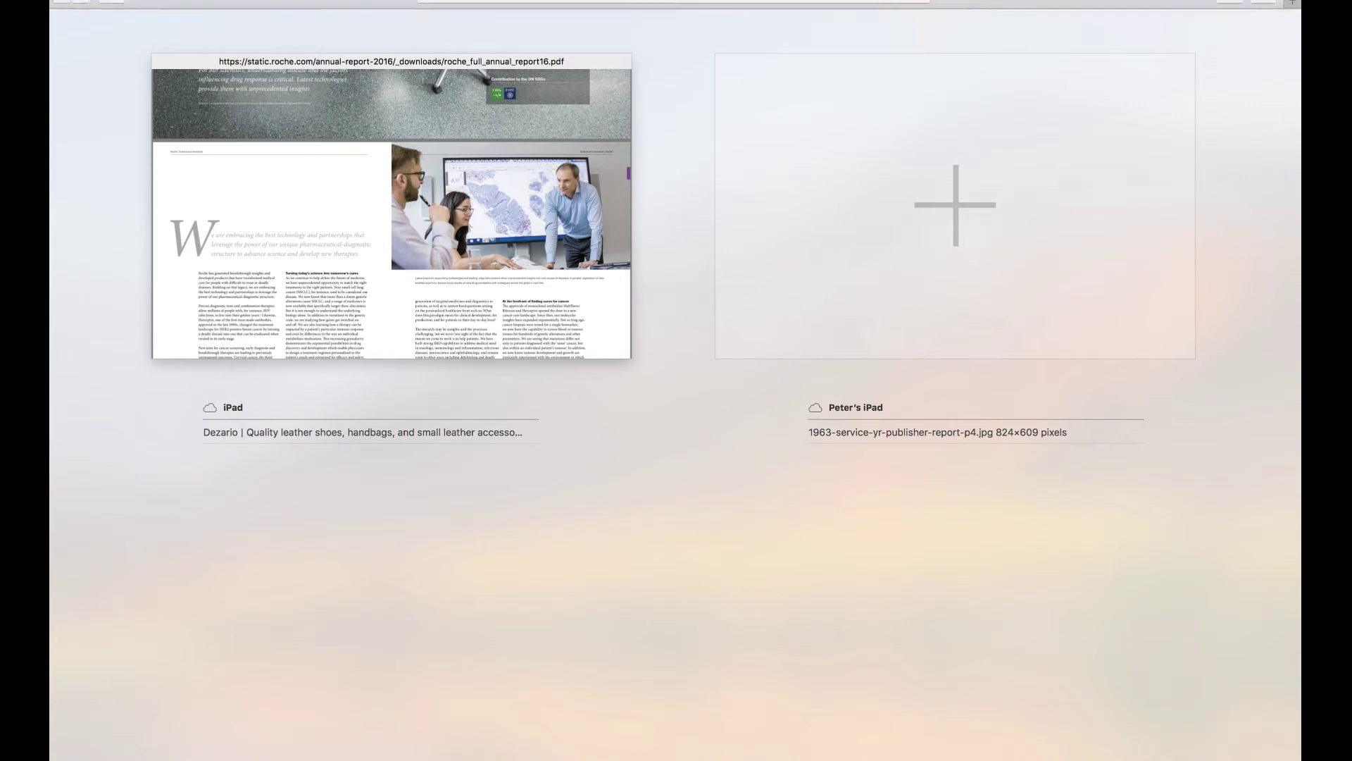
pyautogui.moveTo(81, 2)
pyautogui.click(60, 10)
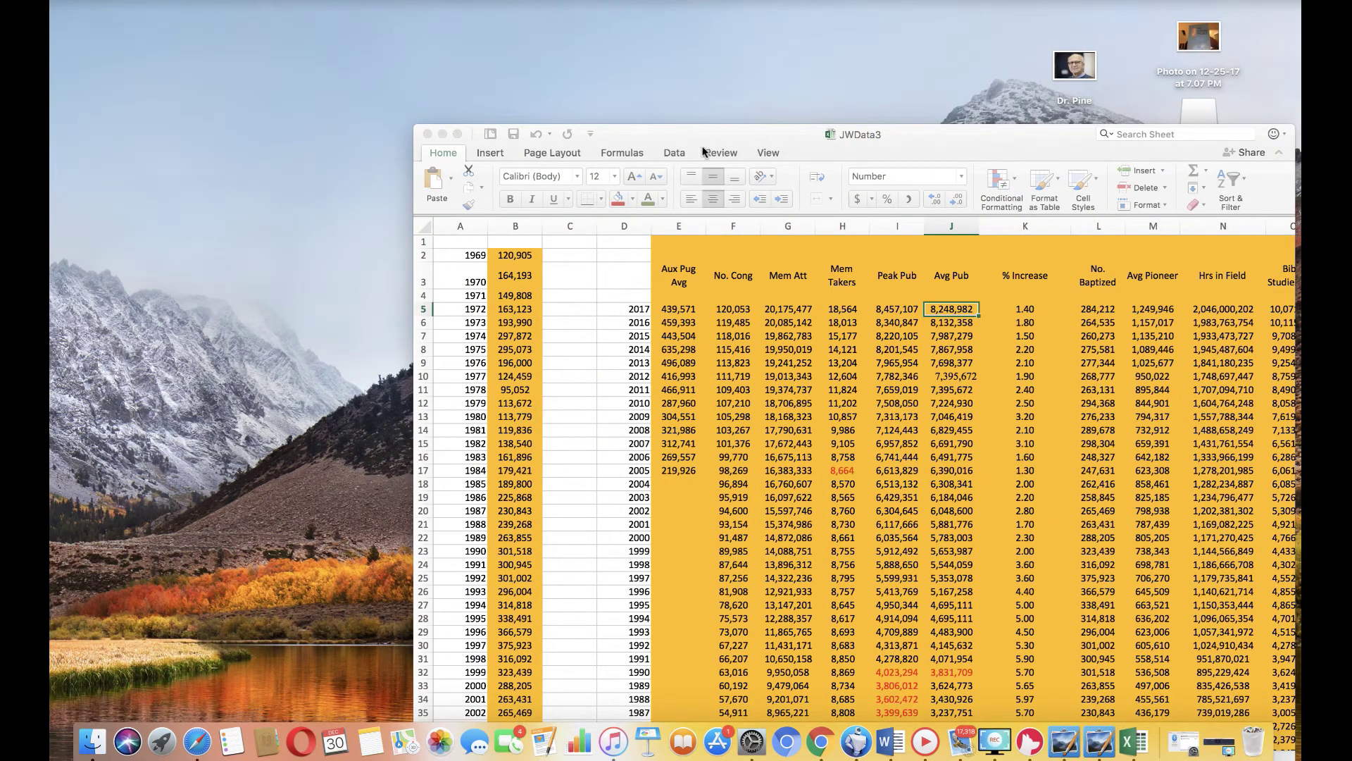
pyautogui.moveTo(720, 134); pyautogui.dragTo(652, 31)
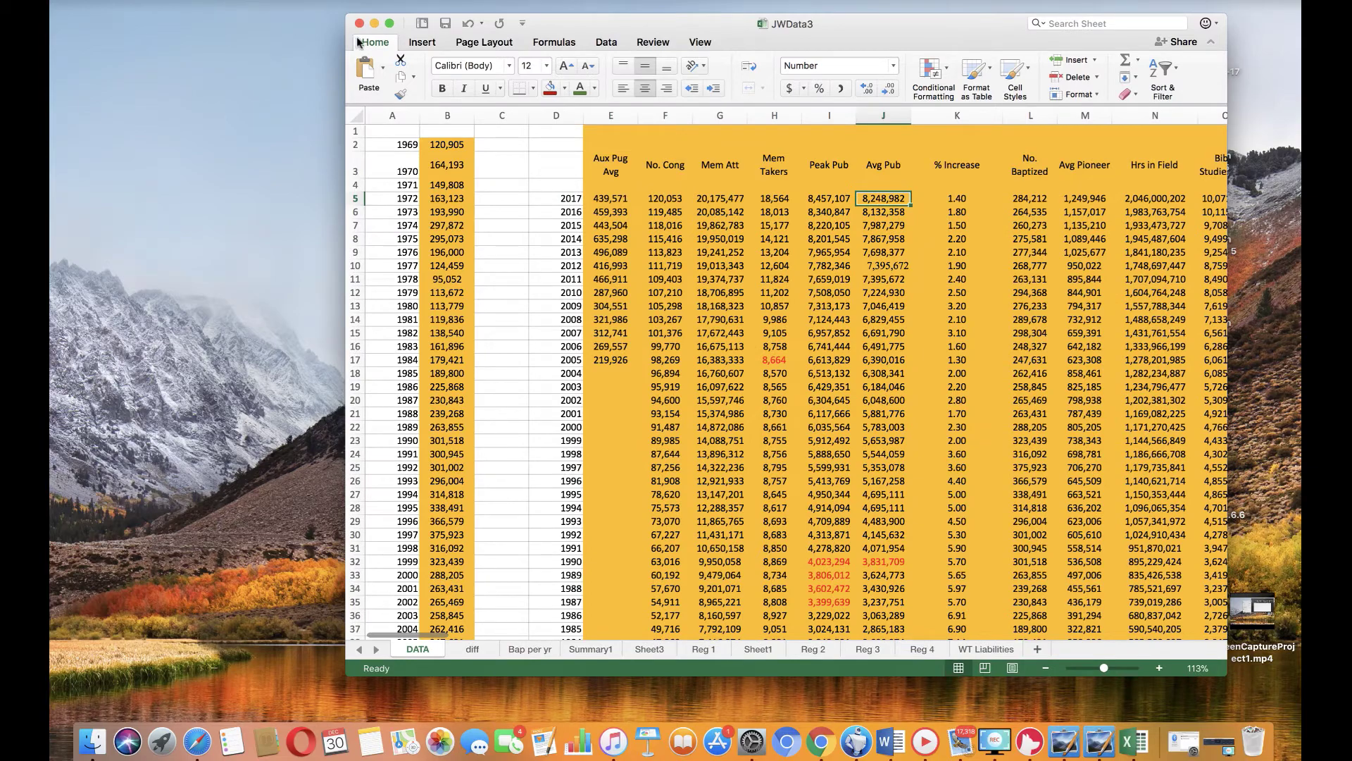
pyautogui.click(391, 25)
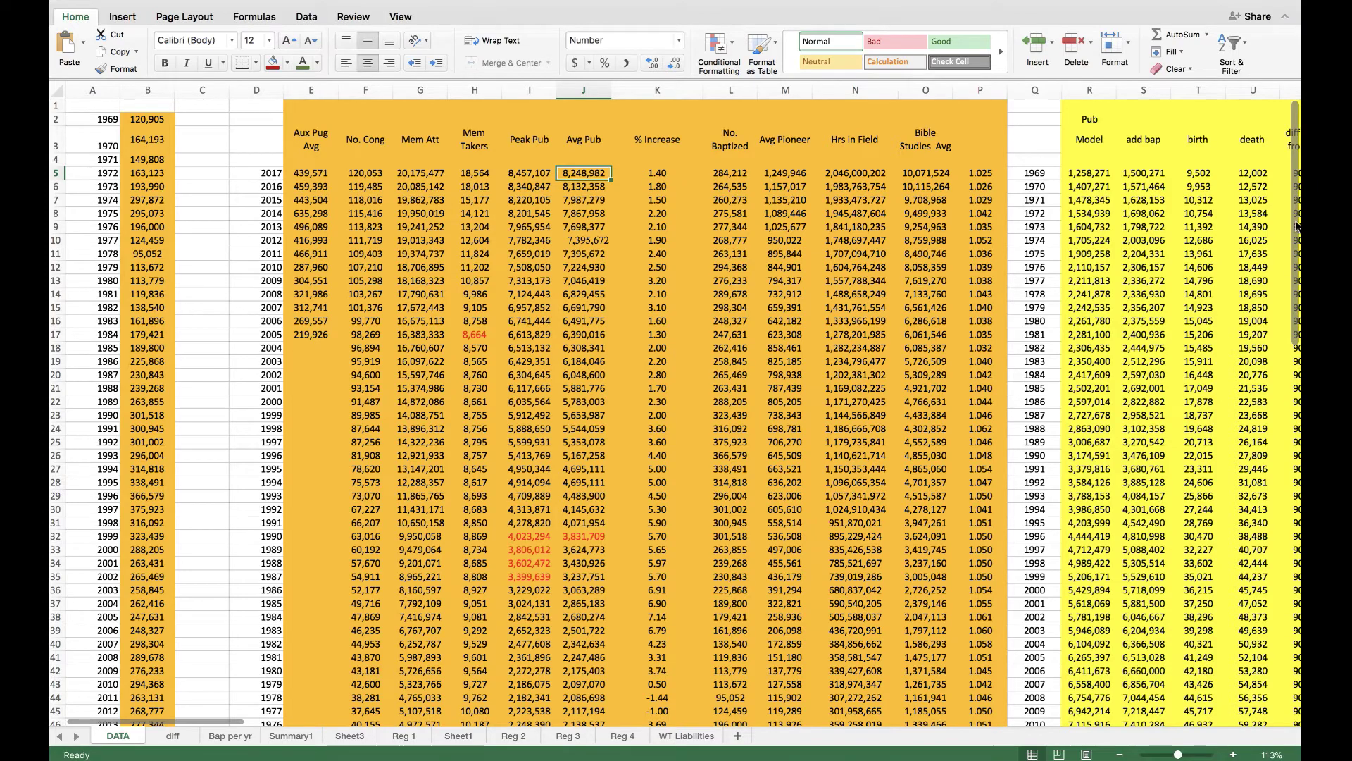
# Step: Highlight the blank No. Baptized cells for 1957–1968 and the No. Baptized figures for 1969–2017 on the DATA sheet
pyautogui.moveTo(1298, 229); pyautogui.dragTo(1298, 298)
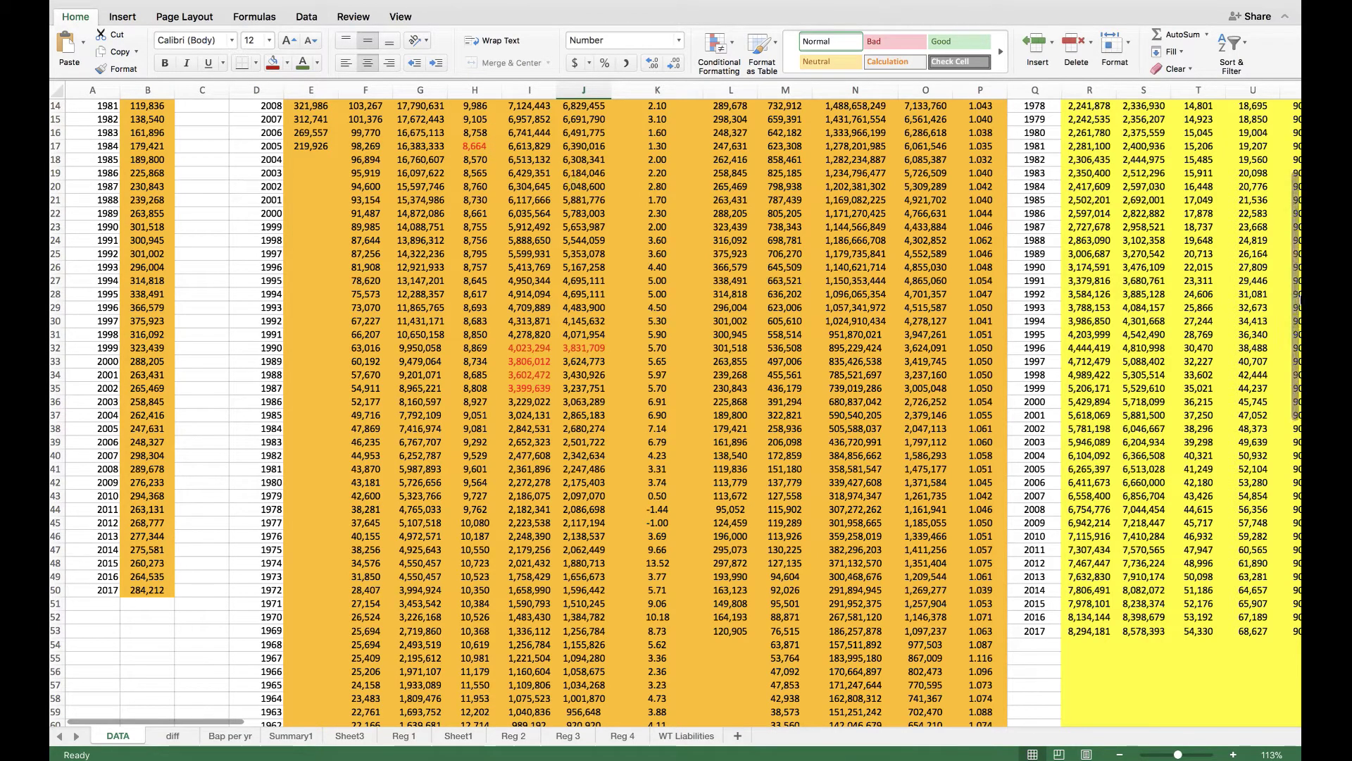
pyautogui.scroll(1, 1296, 251)
pyautogui.moveTo(1296, 251); pyautogui.dragTo(1298, 207)
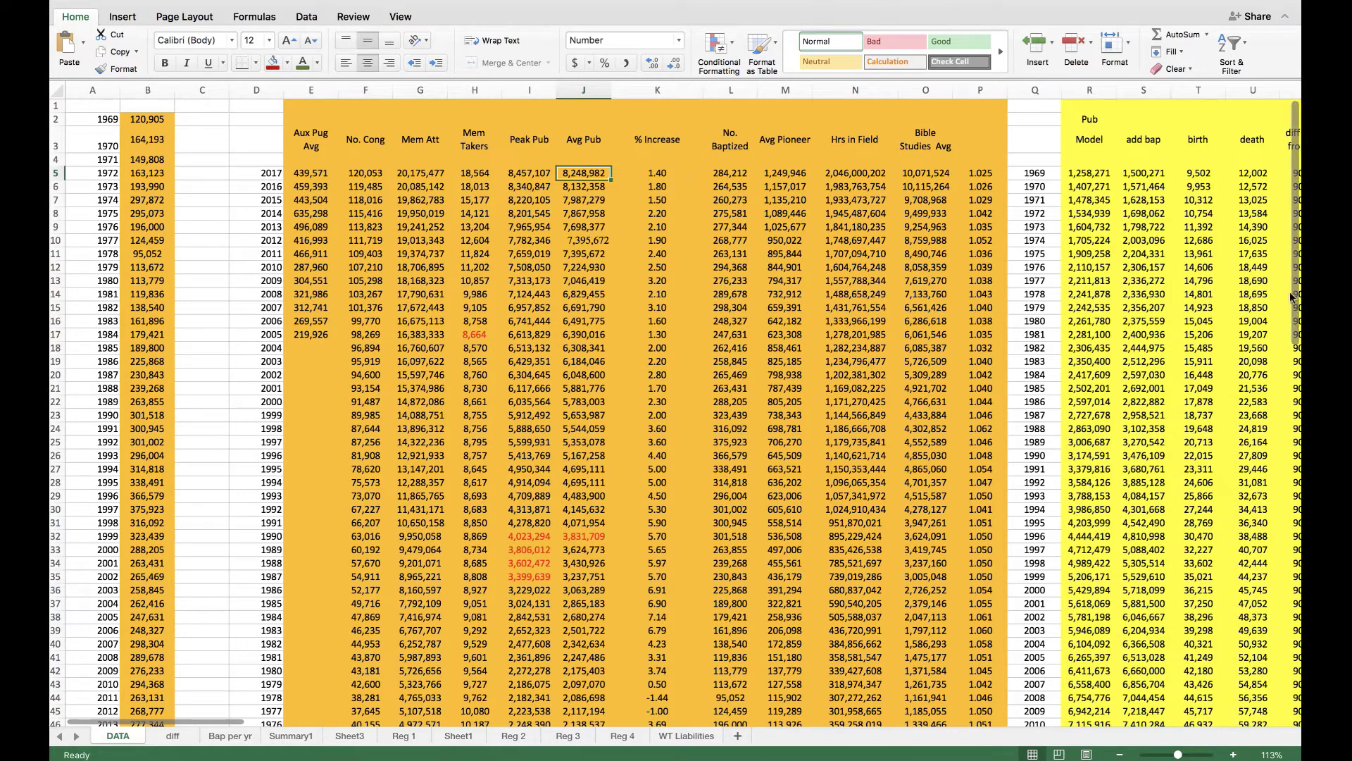
pyautogui.moveTo(1298, 307); pyautogui.dragTo(1298, 338)
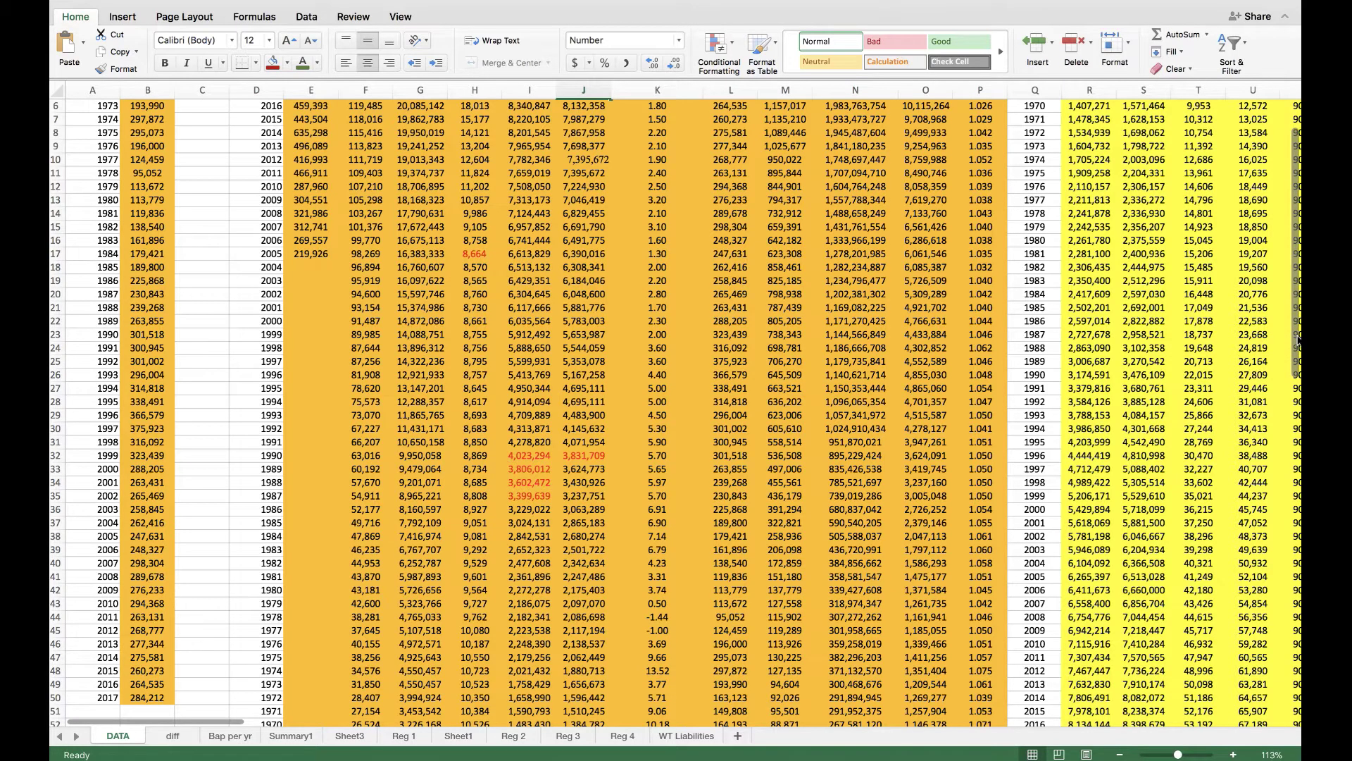
pyautogui.moveTo(1297, 339); pyautogui.dragTo(1297, 440)
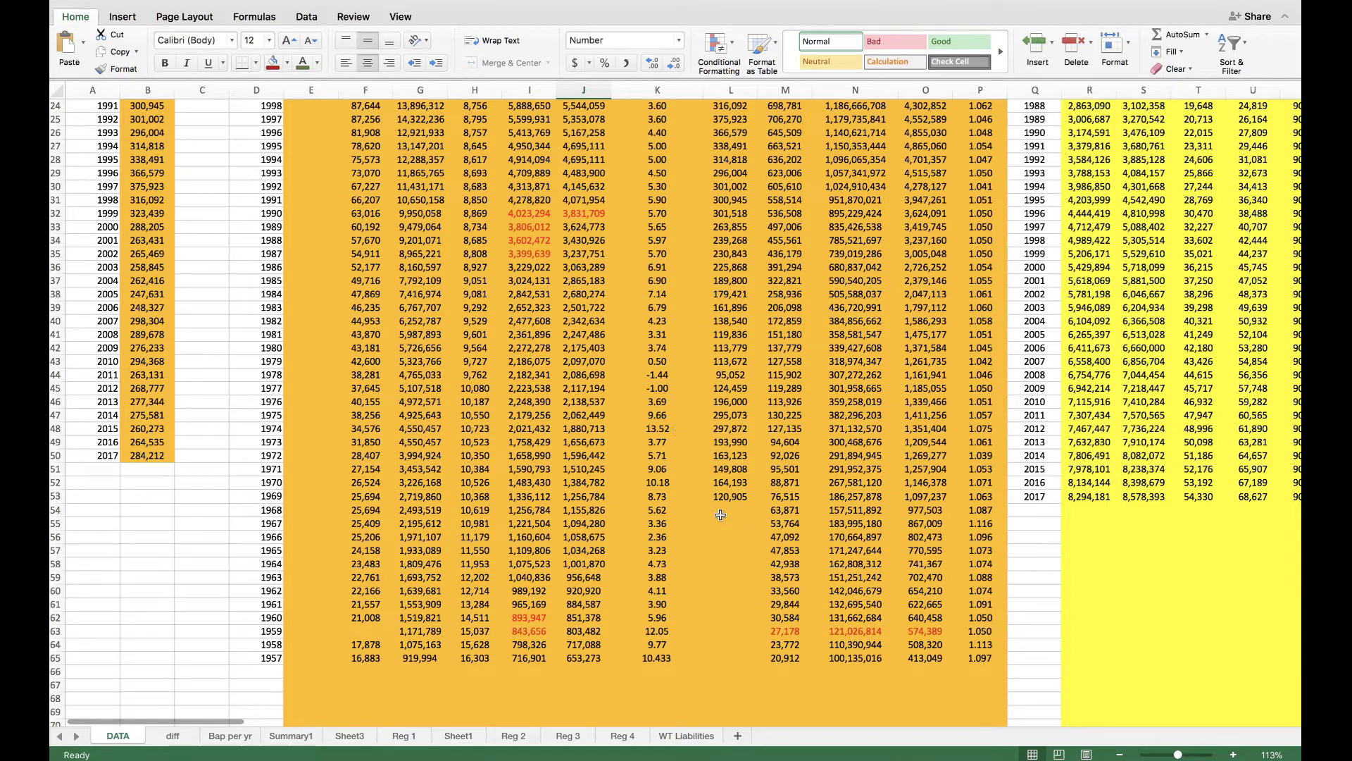
pyautogui.moveTo(725, 508); pyautogui.dragTo(751, 661)
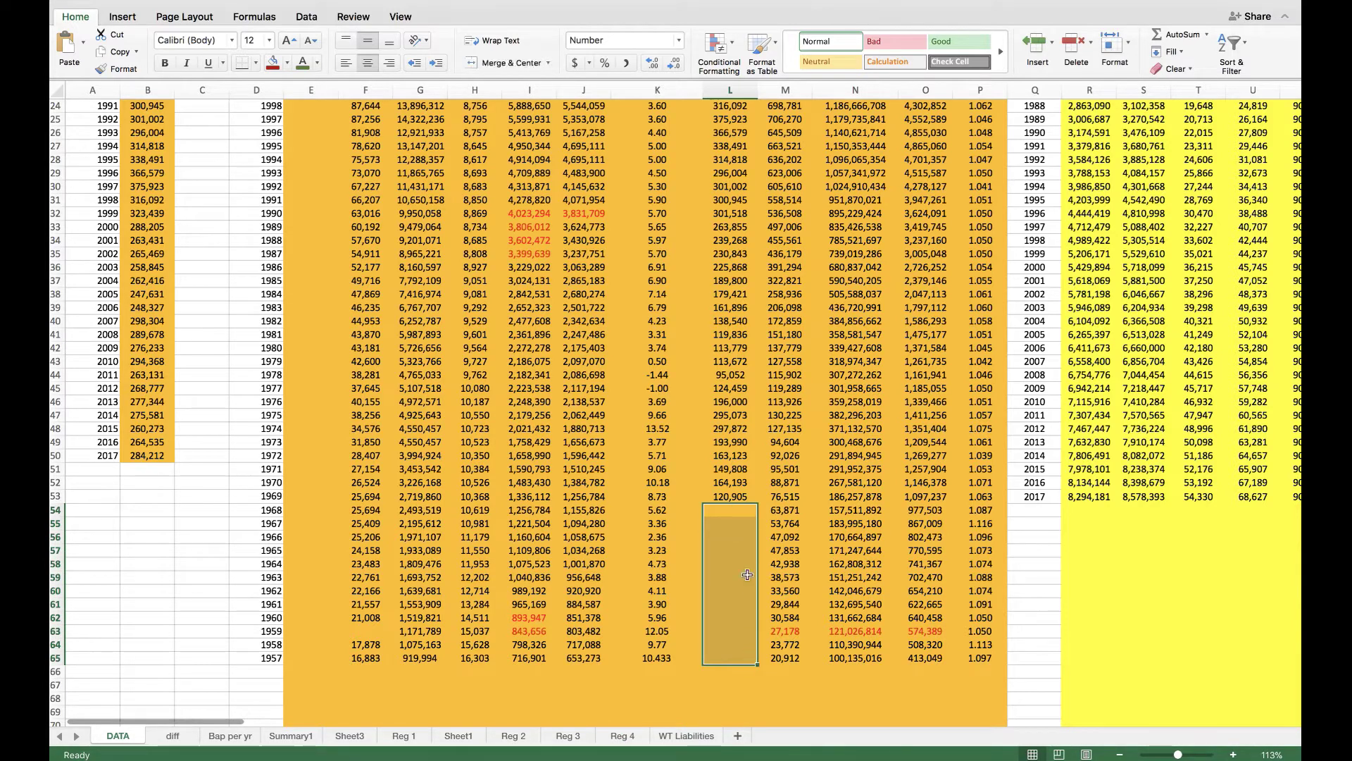
pyautogui.click(737, 497)
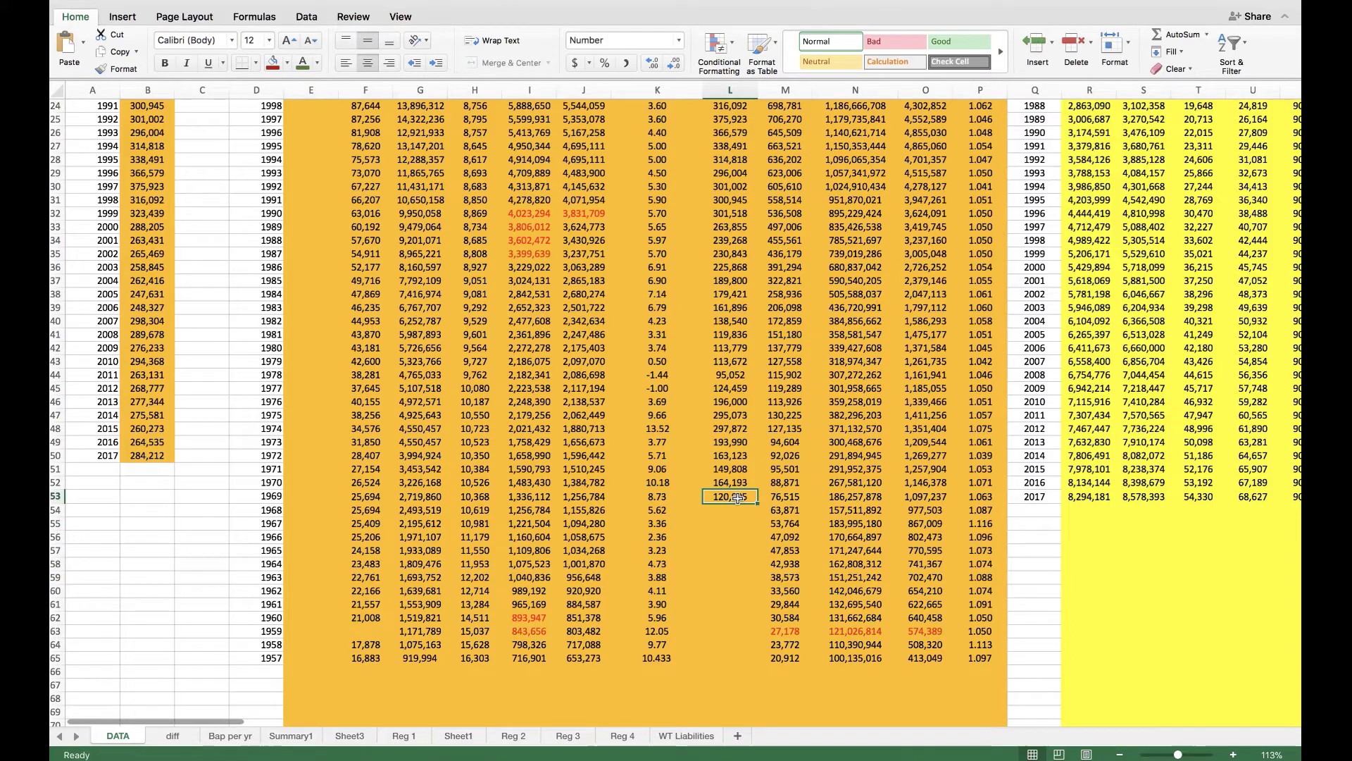
pyautogui.moveTo(736, 497); pyautogui.dragTo(733, 175)
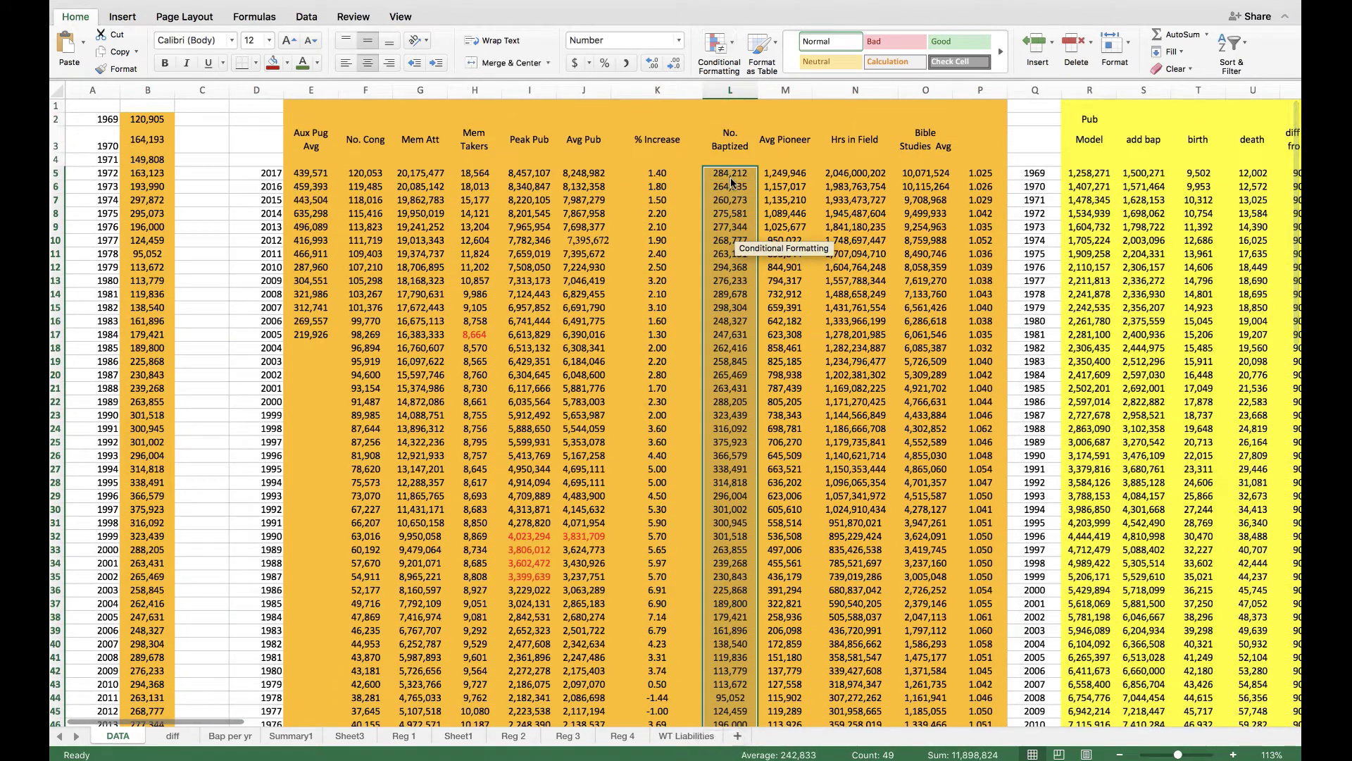
pyautogui.click(263, 174)
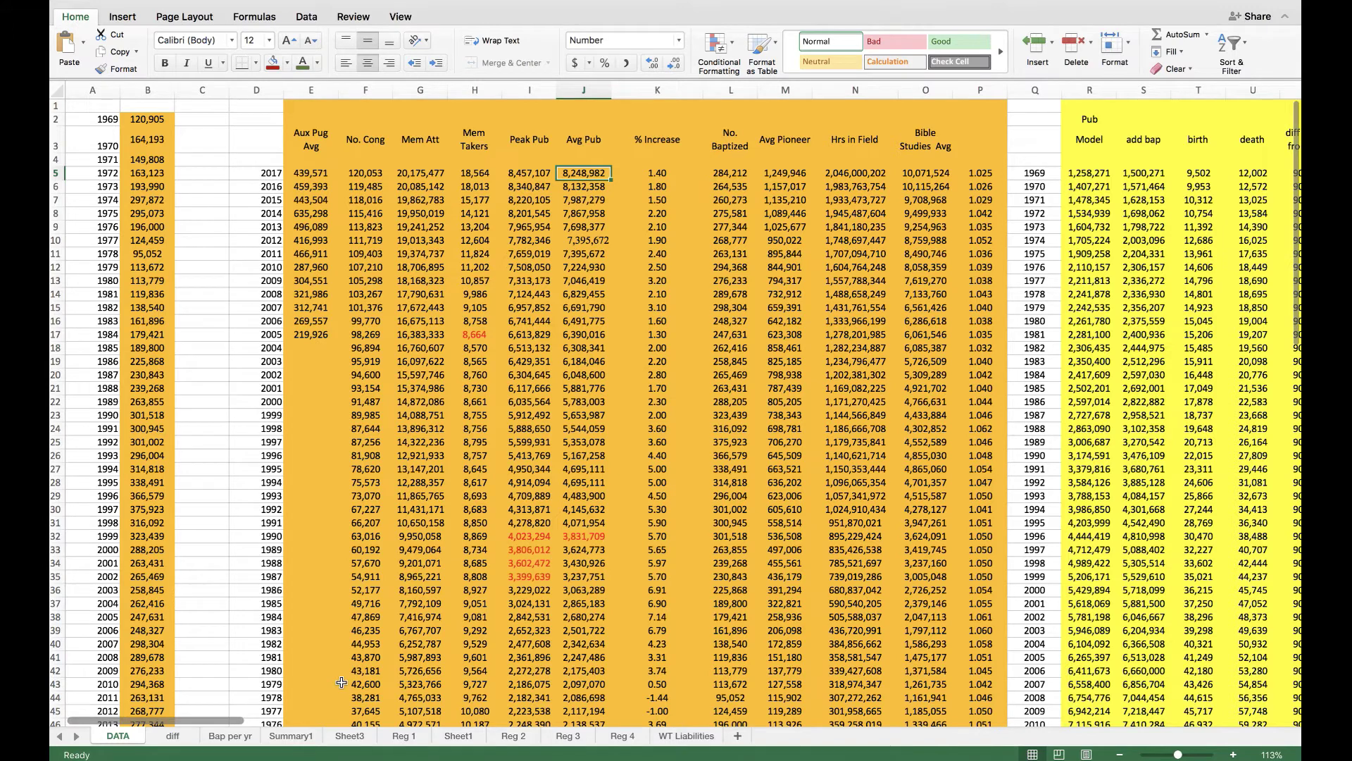
# Step: View the charts on the Summary1 and Bap per yr sheets and return to the DATA sheet
pyautogui.click(294, 736)
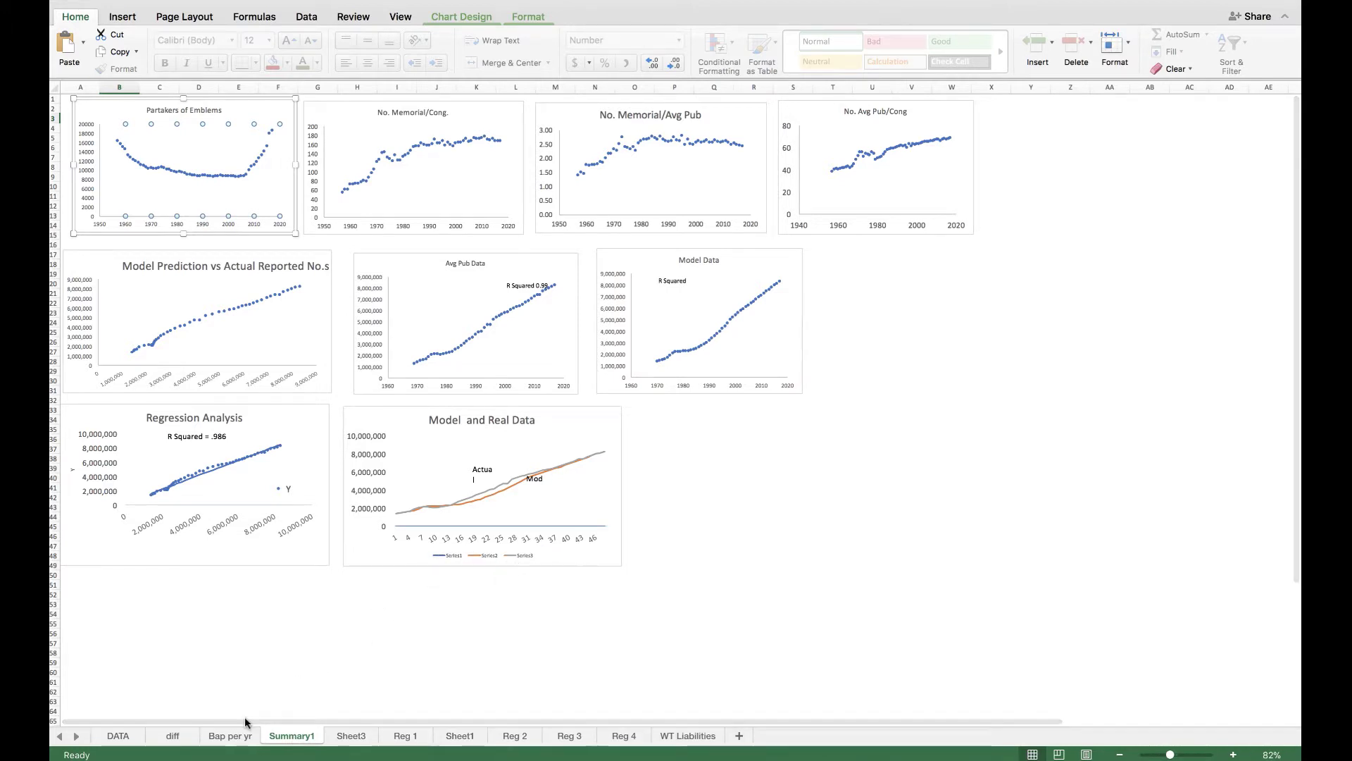
pyautogui.click(234, 738)
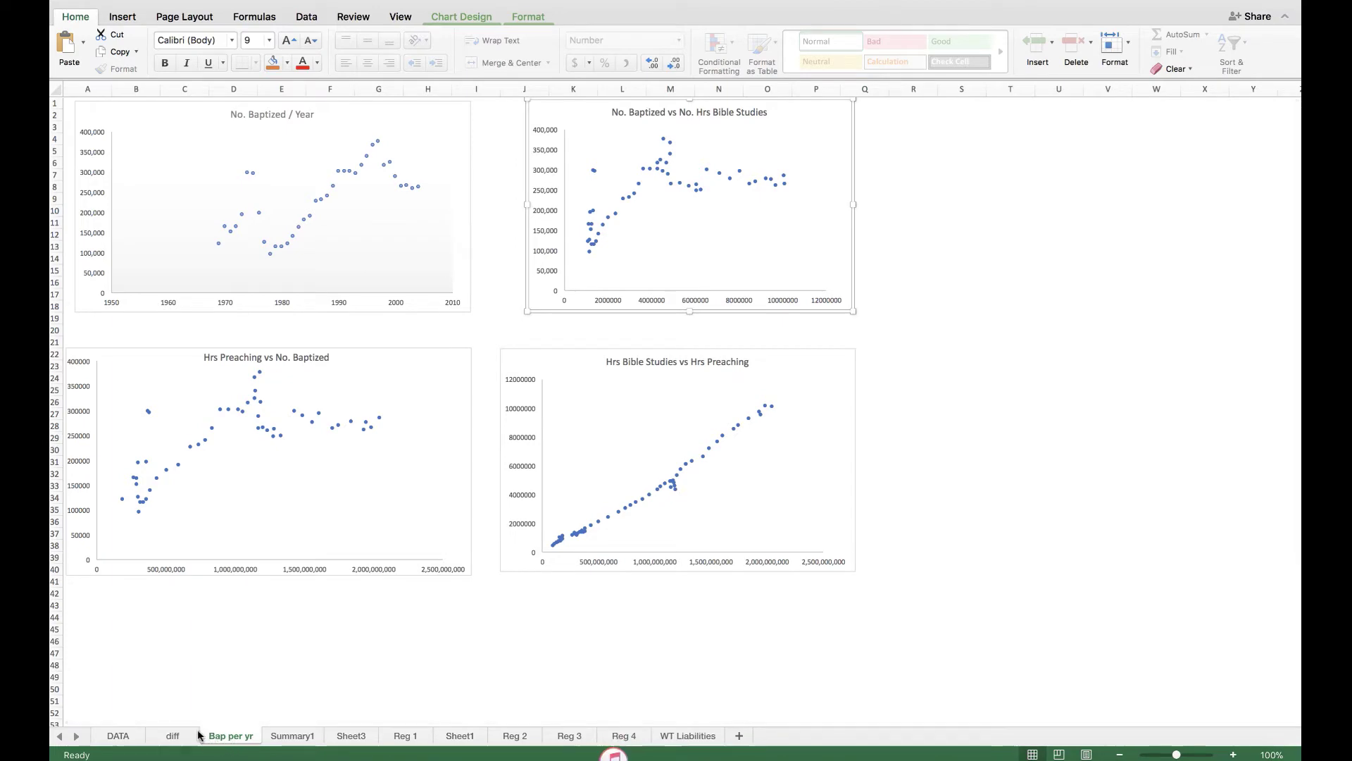
pyautogui.click(118, 736)
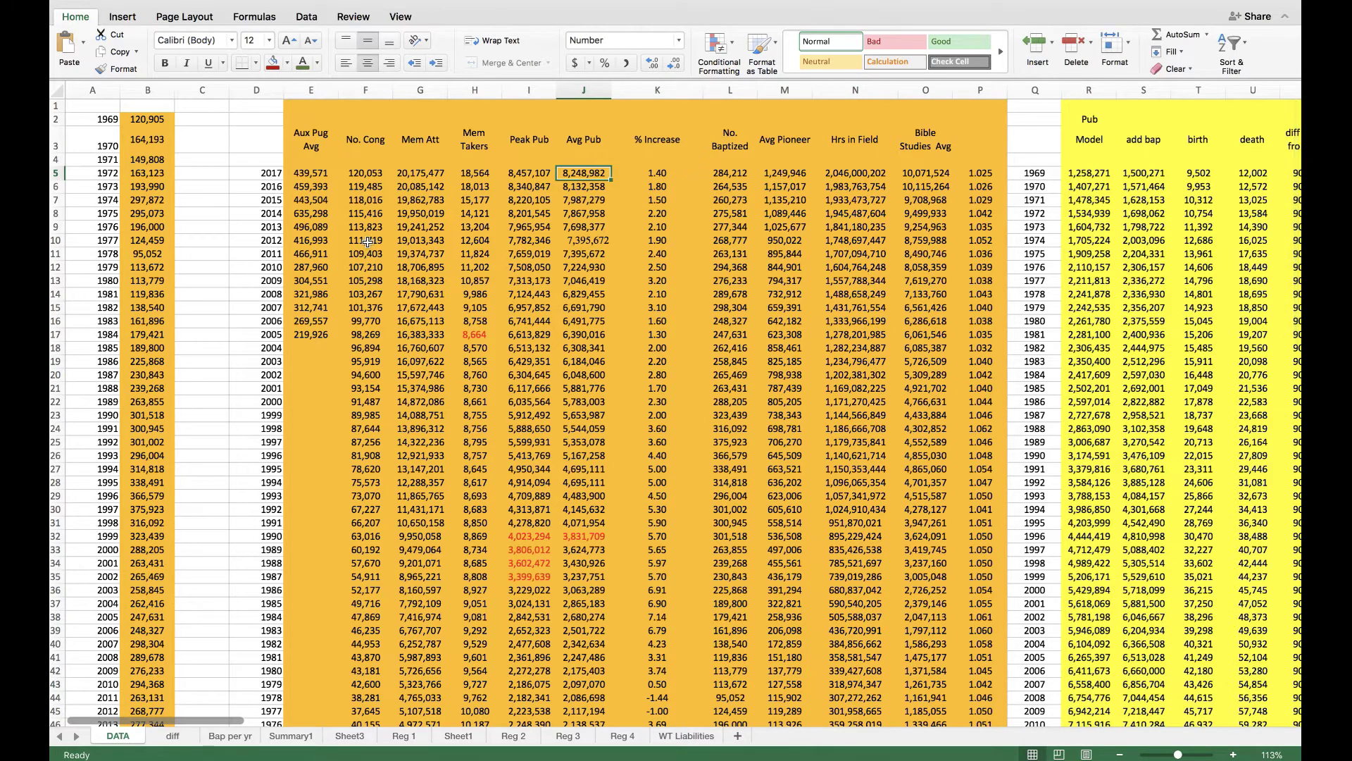
# Step: Highlight the No. Baptized figures for 1969–2017 and compare the 2017 values for No. Baptized, Hrs in Field and Bible Studies Avg
pyautogui.click(723, 173)
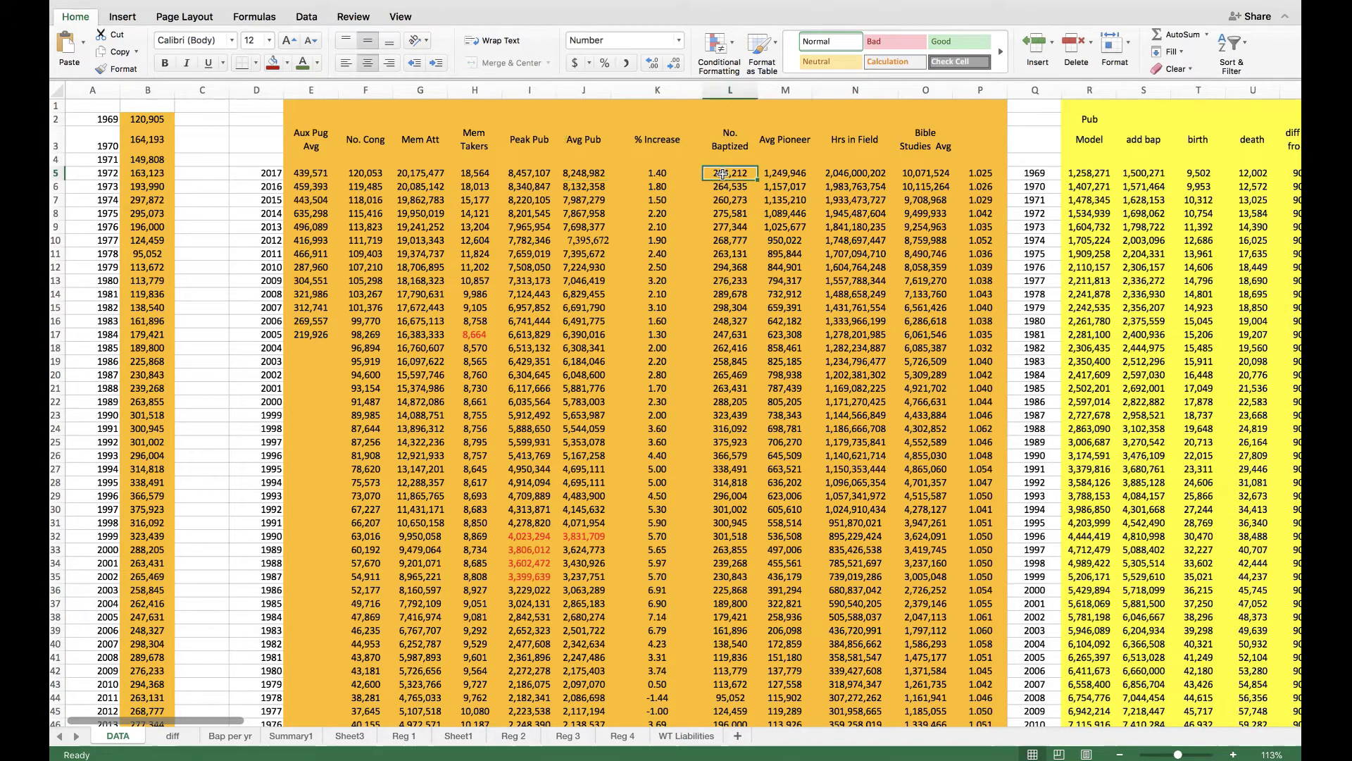
pyautogui.moveTo(723, 173); pyautogui.dragTo(718, 631)
pyautogui.moveTo(1295, 307); pyautogui.dragTo(1295, 246)
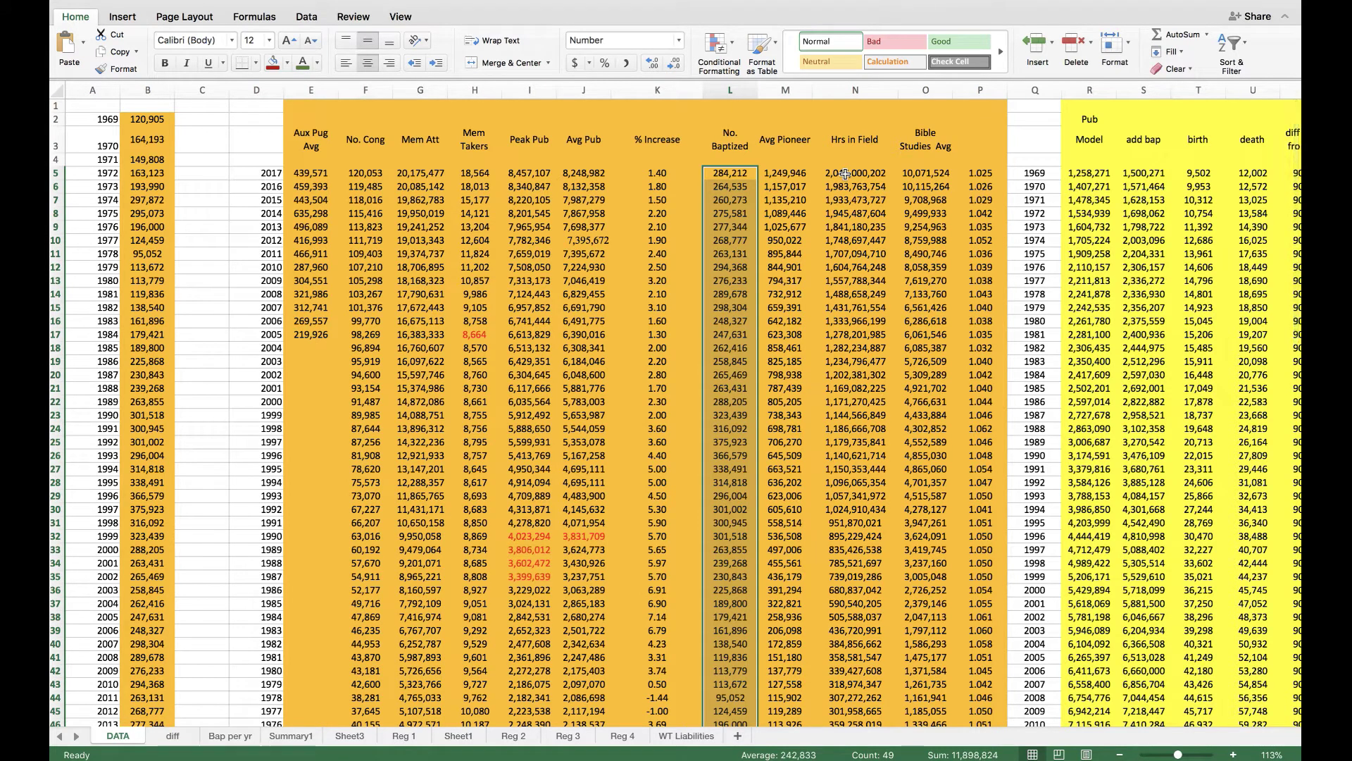
pyautogui.click(930, 174)
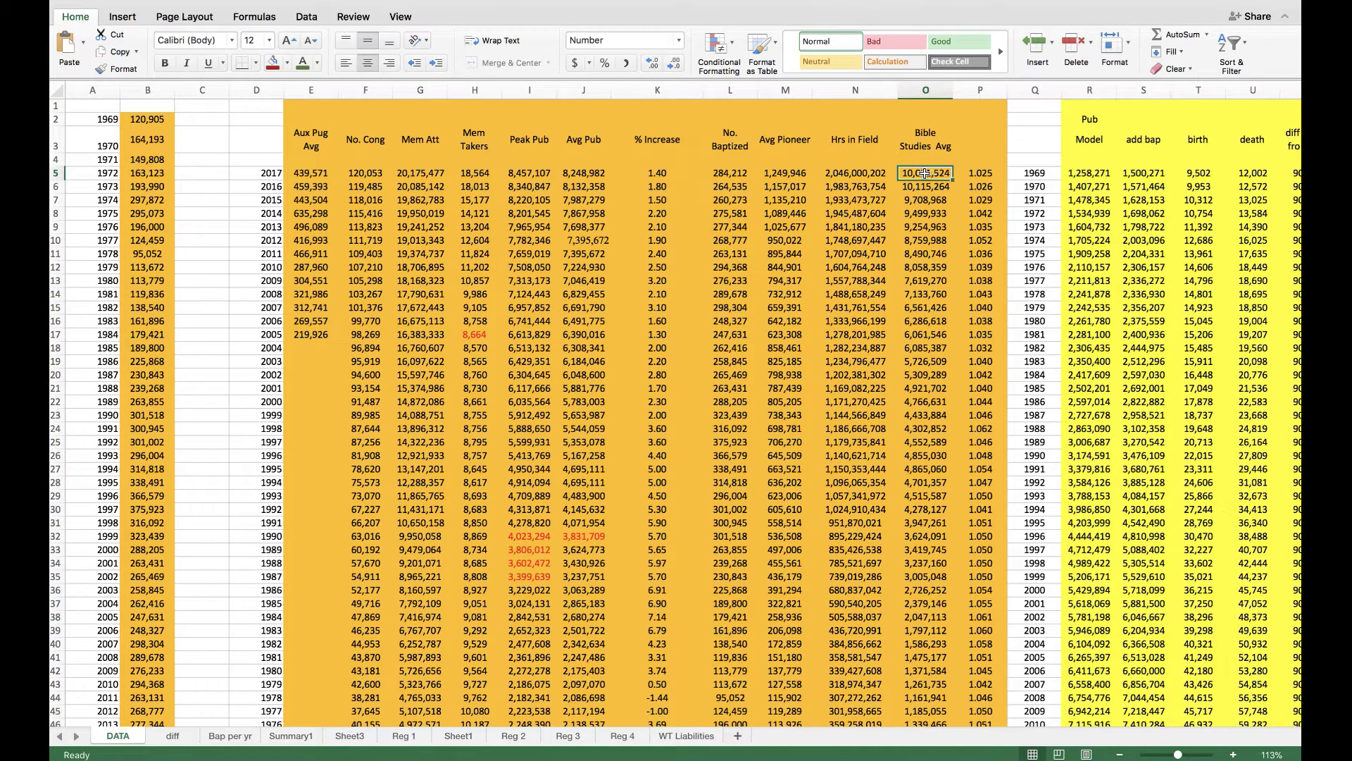
pyautogui.click(723, 174)
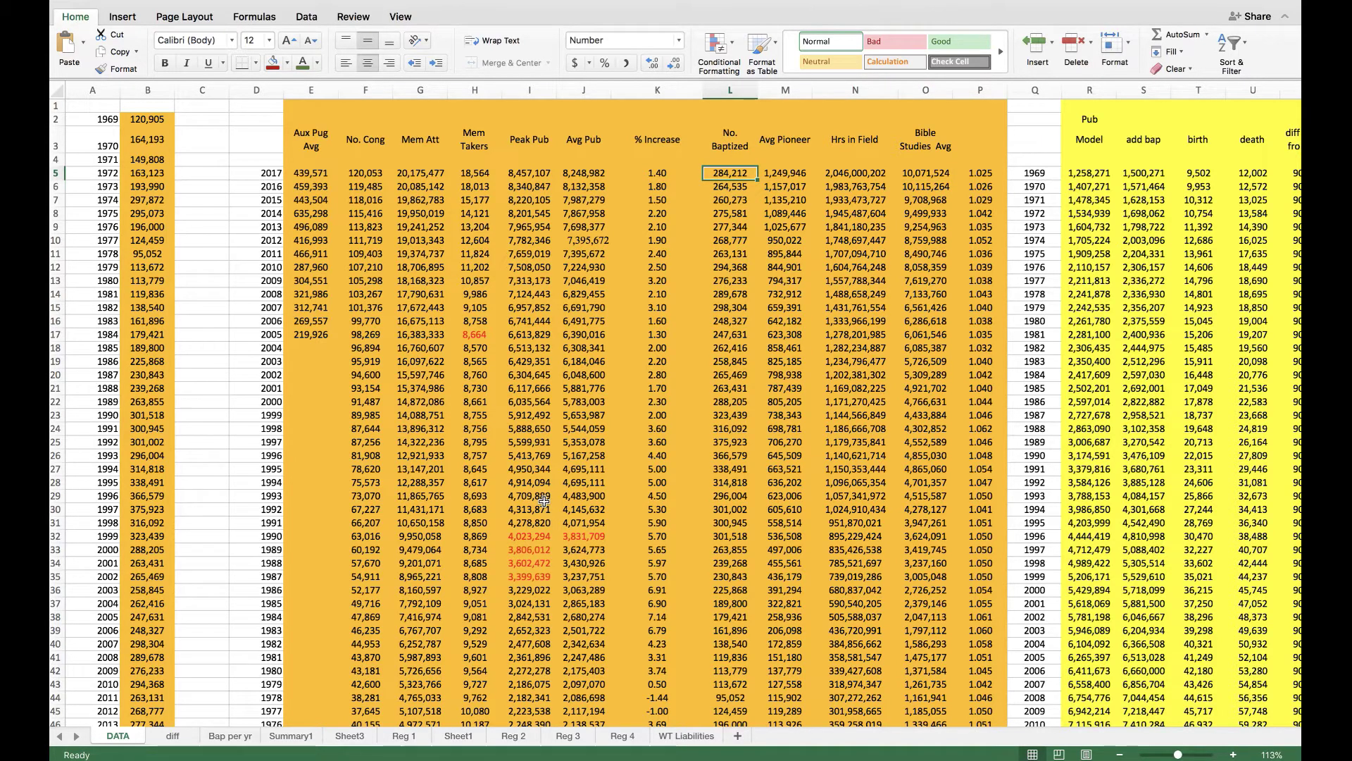
pyautogui.click(852, 174)
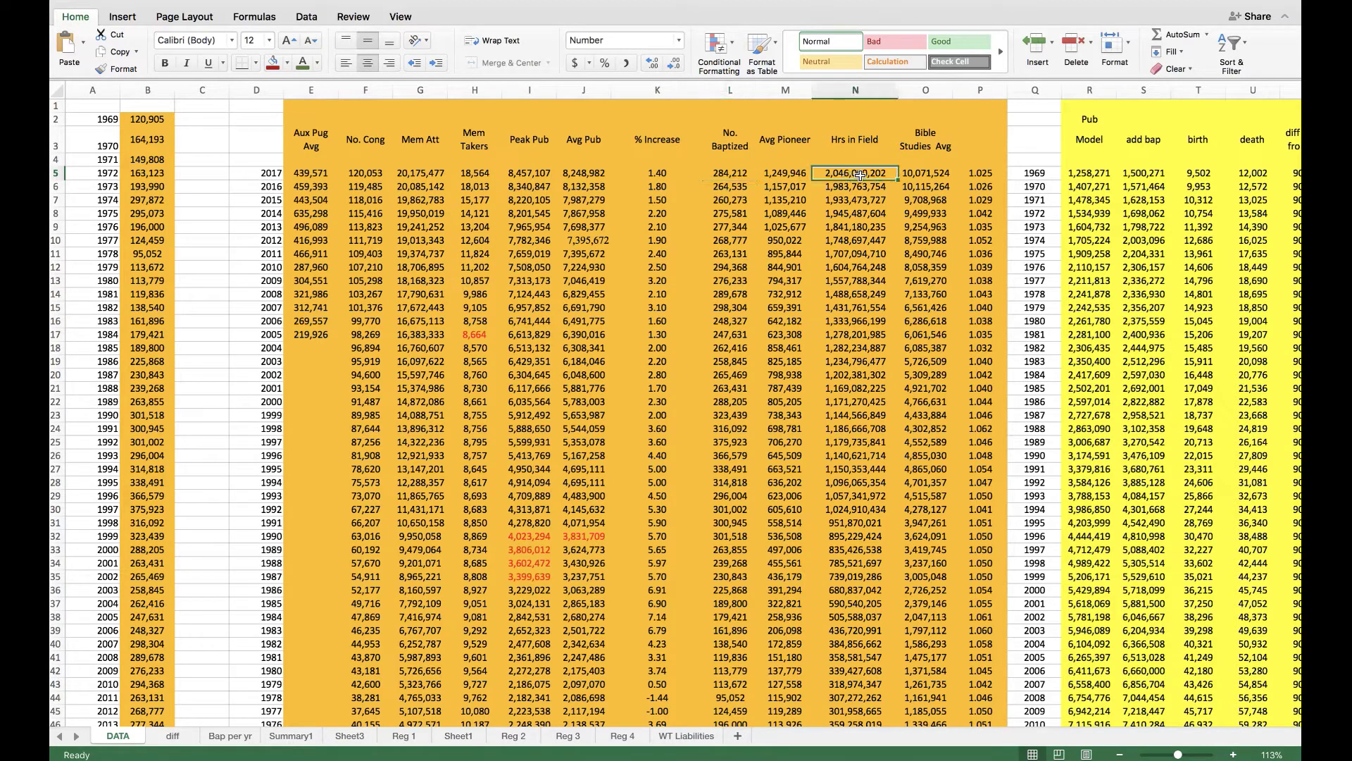
pyautogui.moveTo(893, 174); pyautogui.dragTo(918, 176)
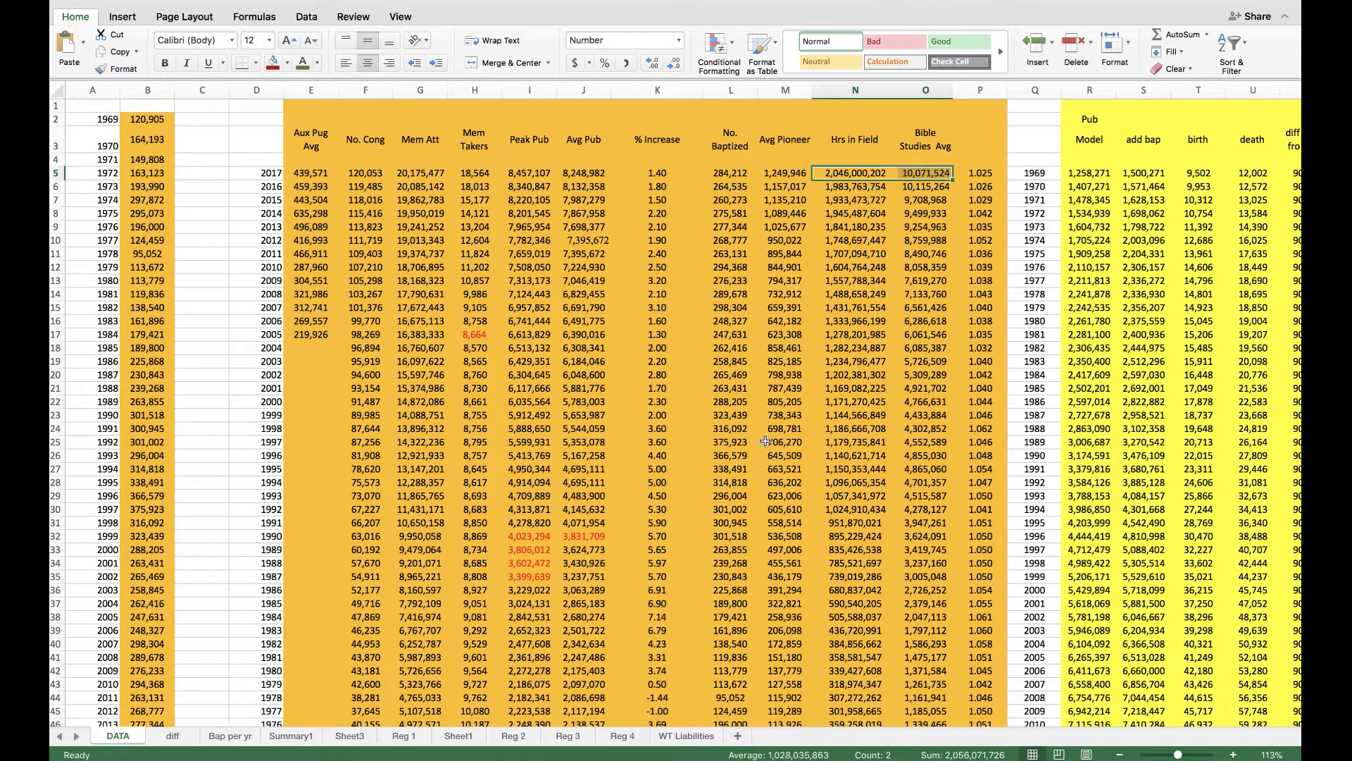
# Step: Enlarge and reposition the Hrs Bible Studies vs Hrs Preaching chart on the Bap per yr sheet and select its data series
pyautogui.click(237, 735)
pyautogui.click(724, 375)
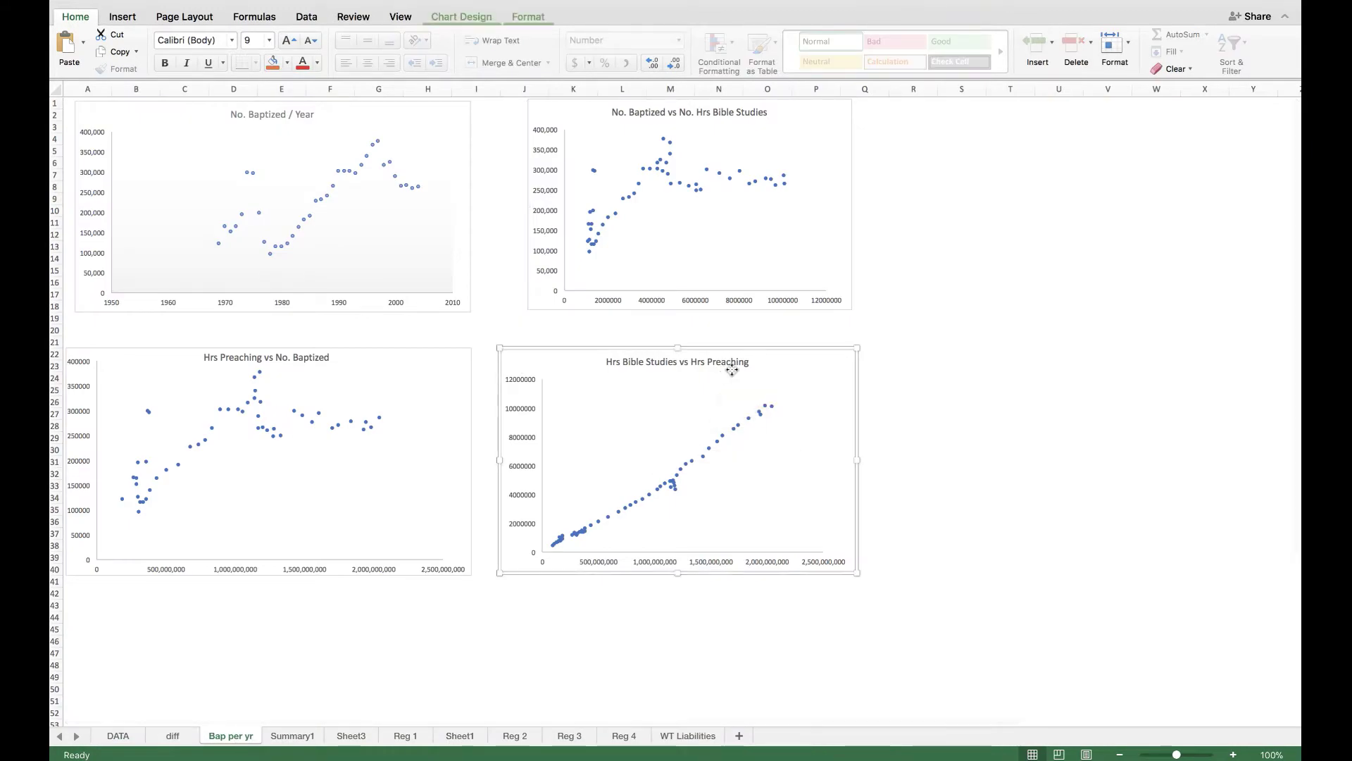
pyautogui.moveTo(858, 572); pyautogui.dragTo(1042, 686)
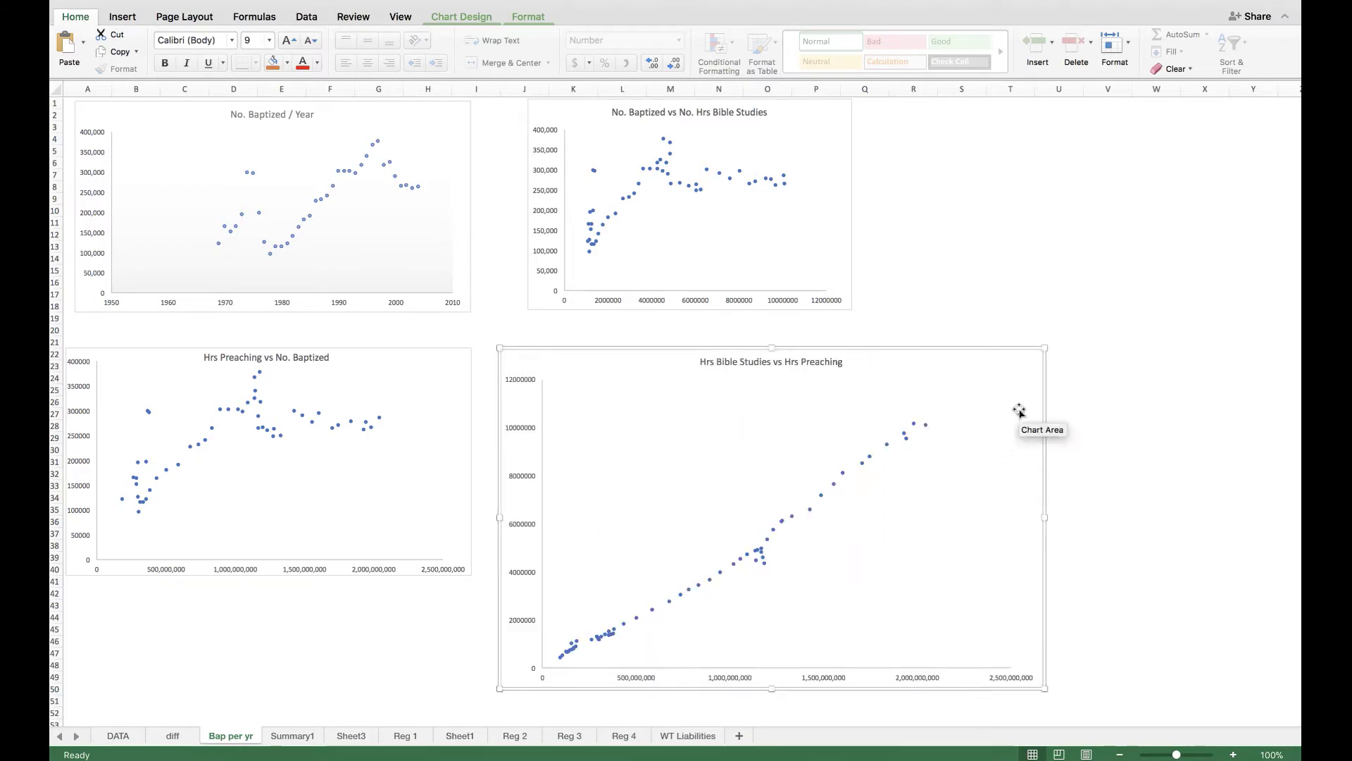
pyautogui.moveTo(996, 347); pyautogui.dragTo(1067, 327)
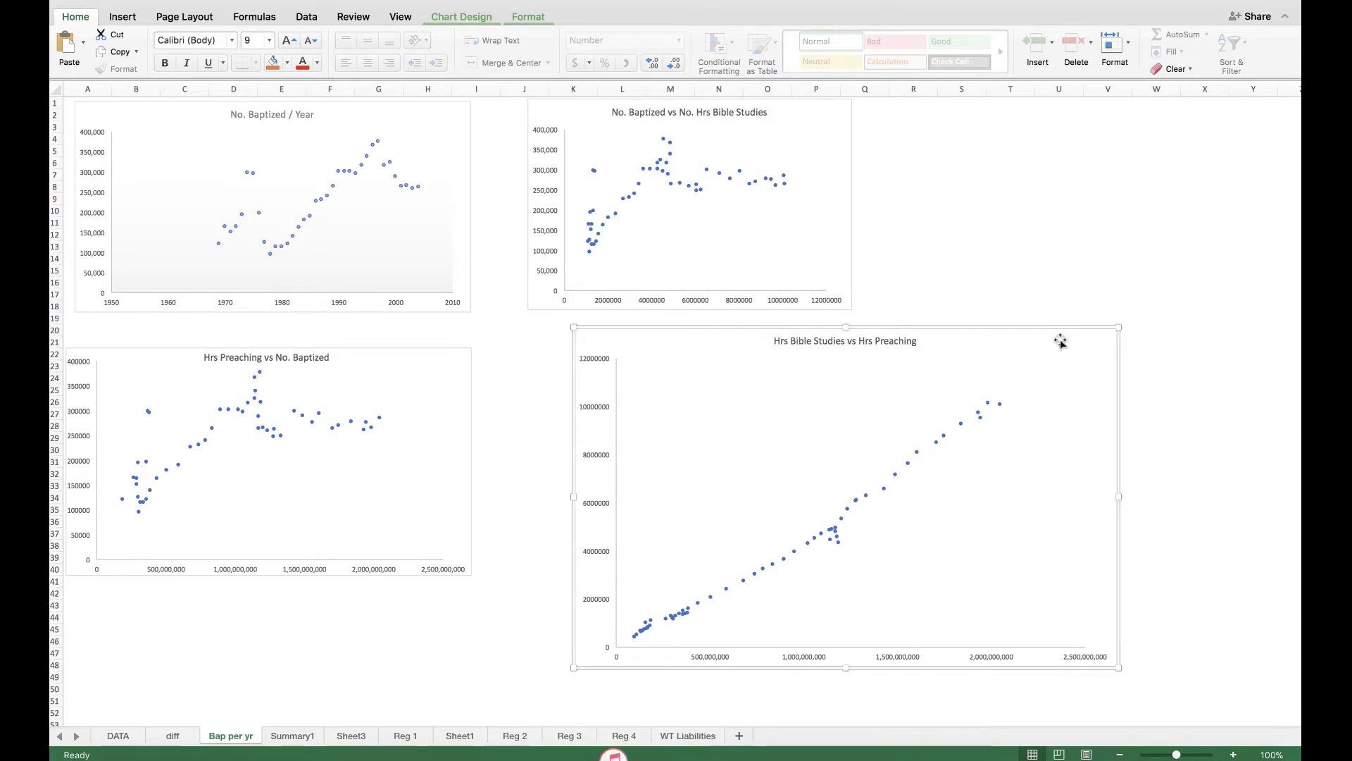
pyautogui.click(945, 437)
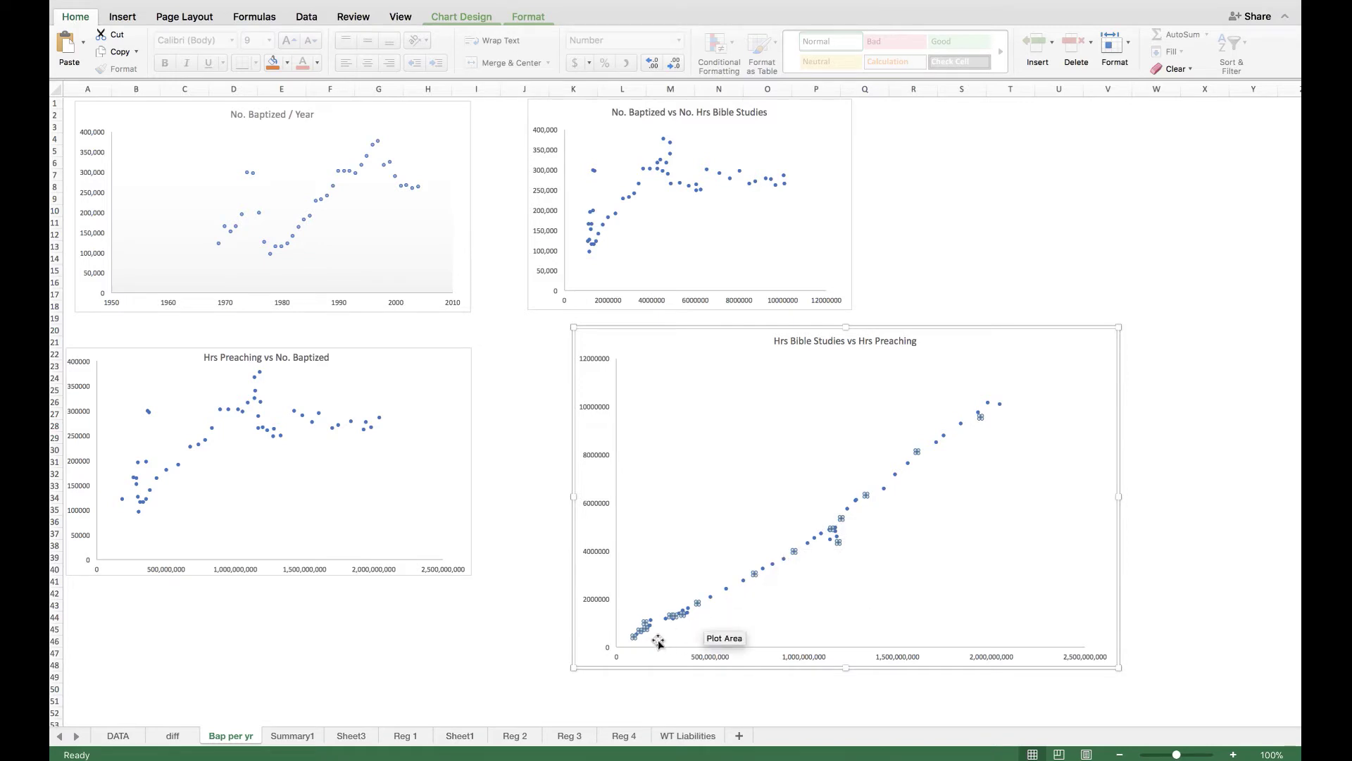
# Step: Inspect individual data points from the lowest to the highest values in the Hrs Bible Studies vs Hrs Preaching chart
pyautogui.click(722, 597)
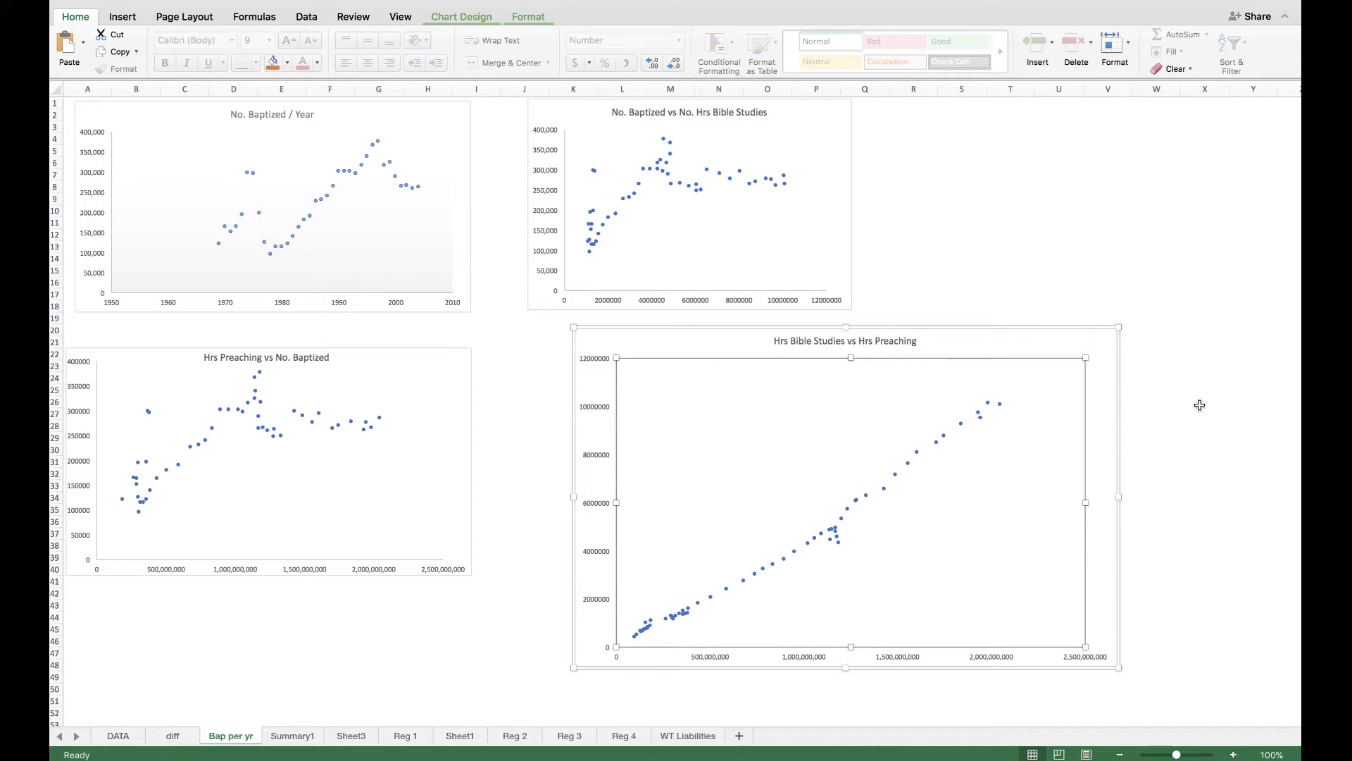
pyautogui.moveTo(793, 556)
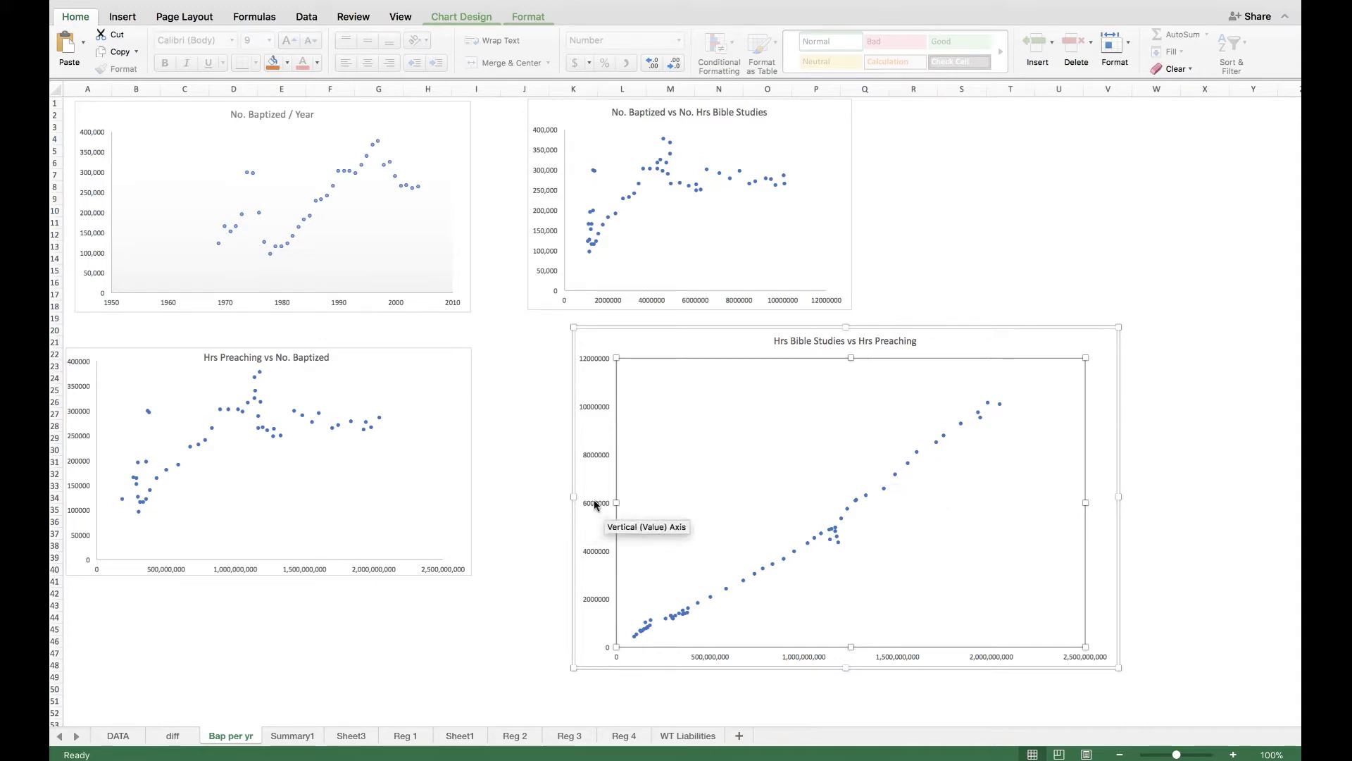
pyautogui.moveTo(642, 631)
pyautogui.click(641, 633)
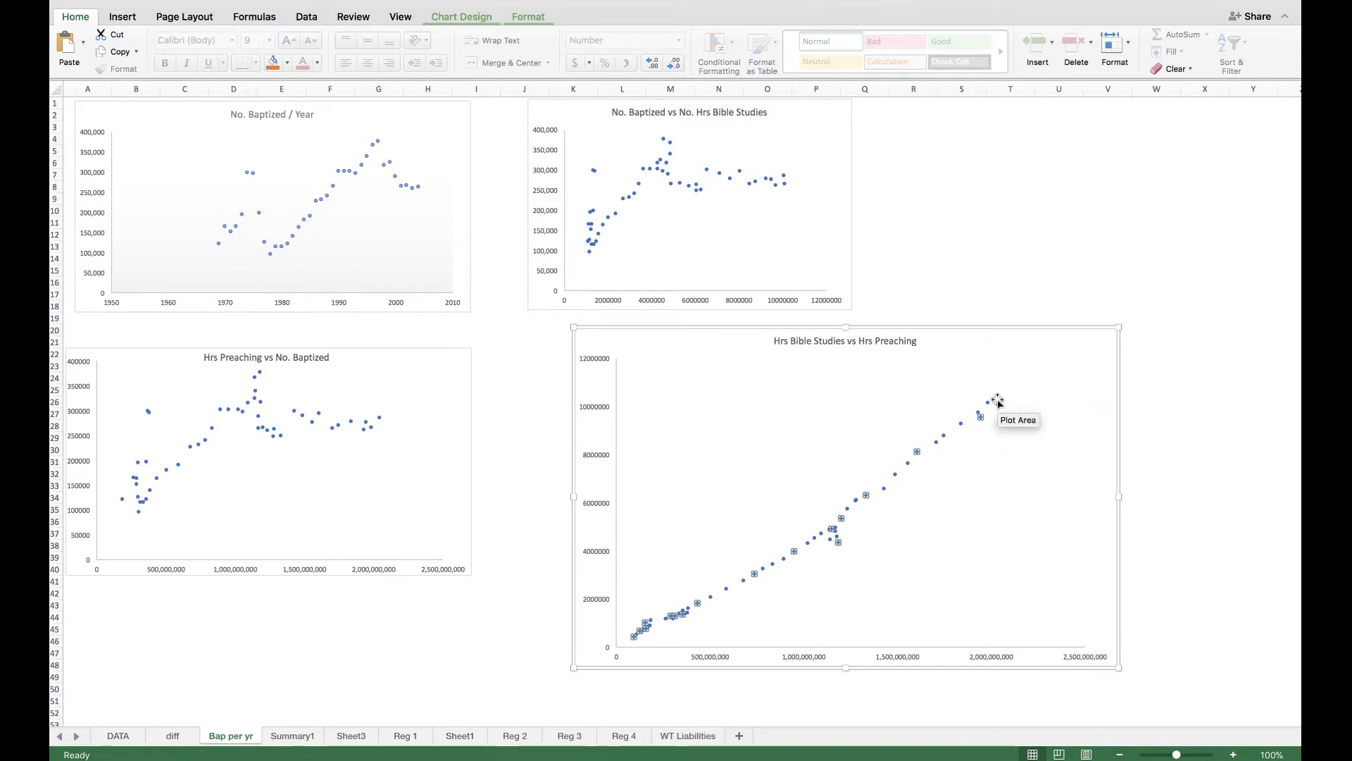
pyautogui.moveTo(1001, 405)
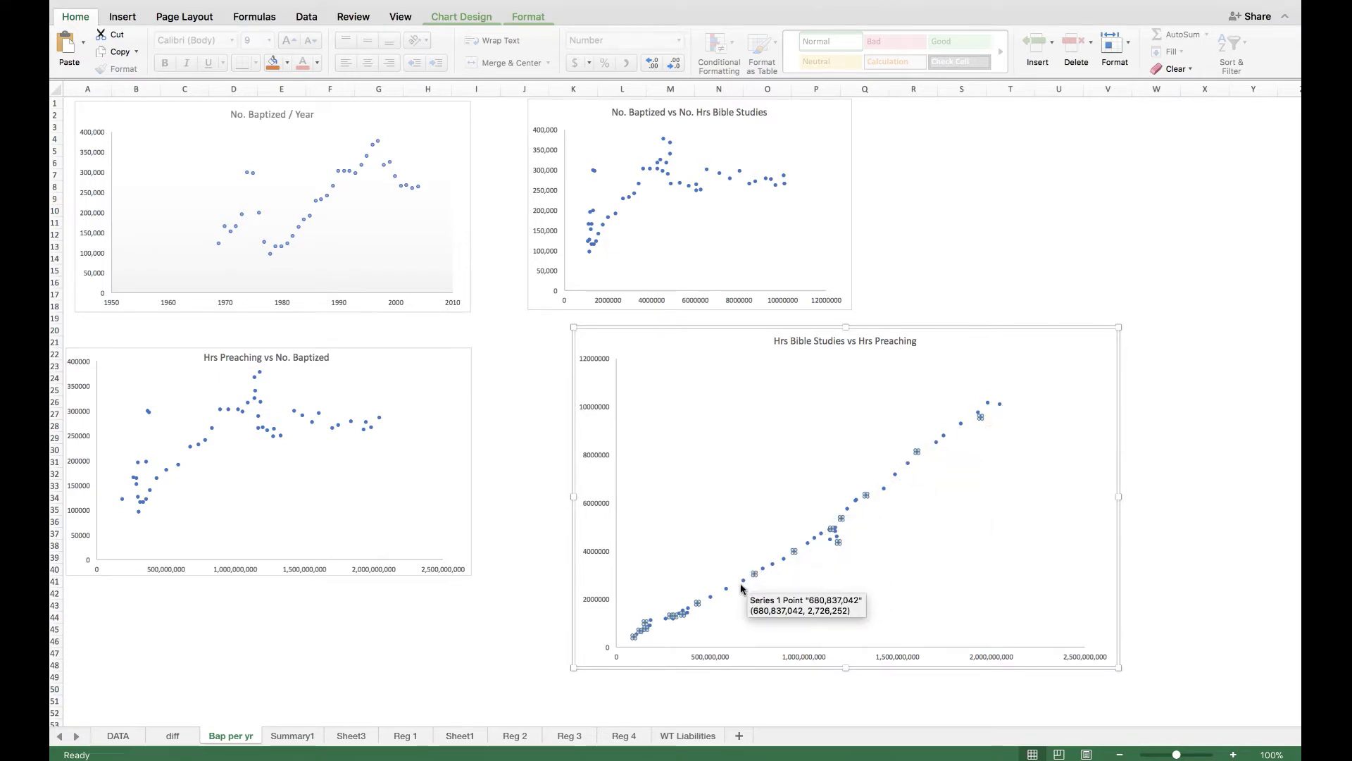
pyautogui.moveTo(642, 628)
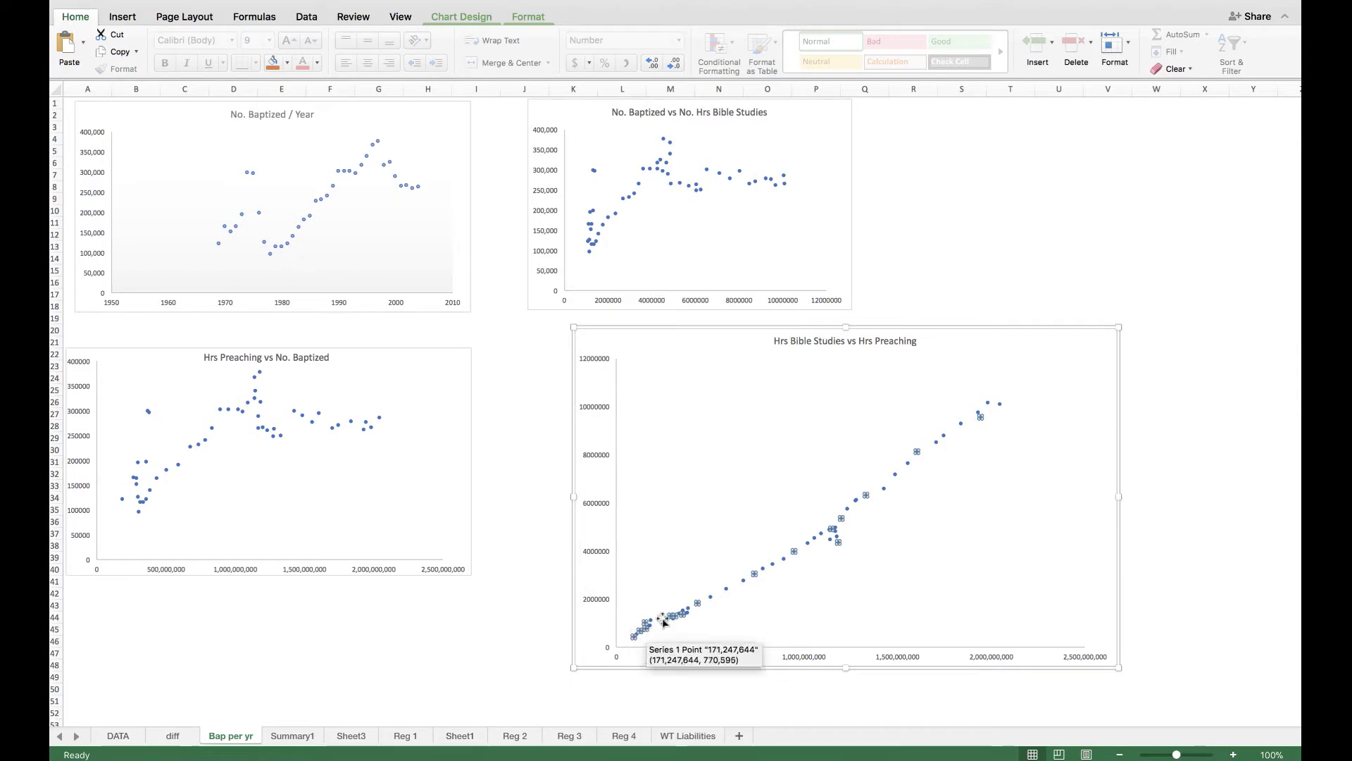
pyautogui.moveTo(832, 529)
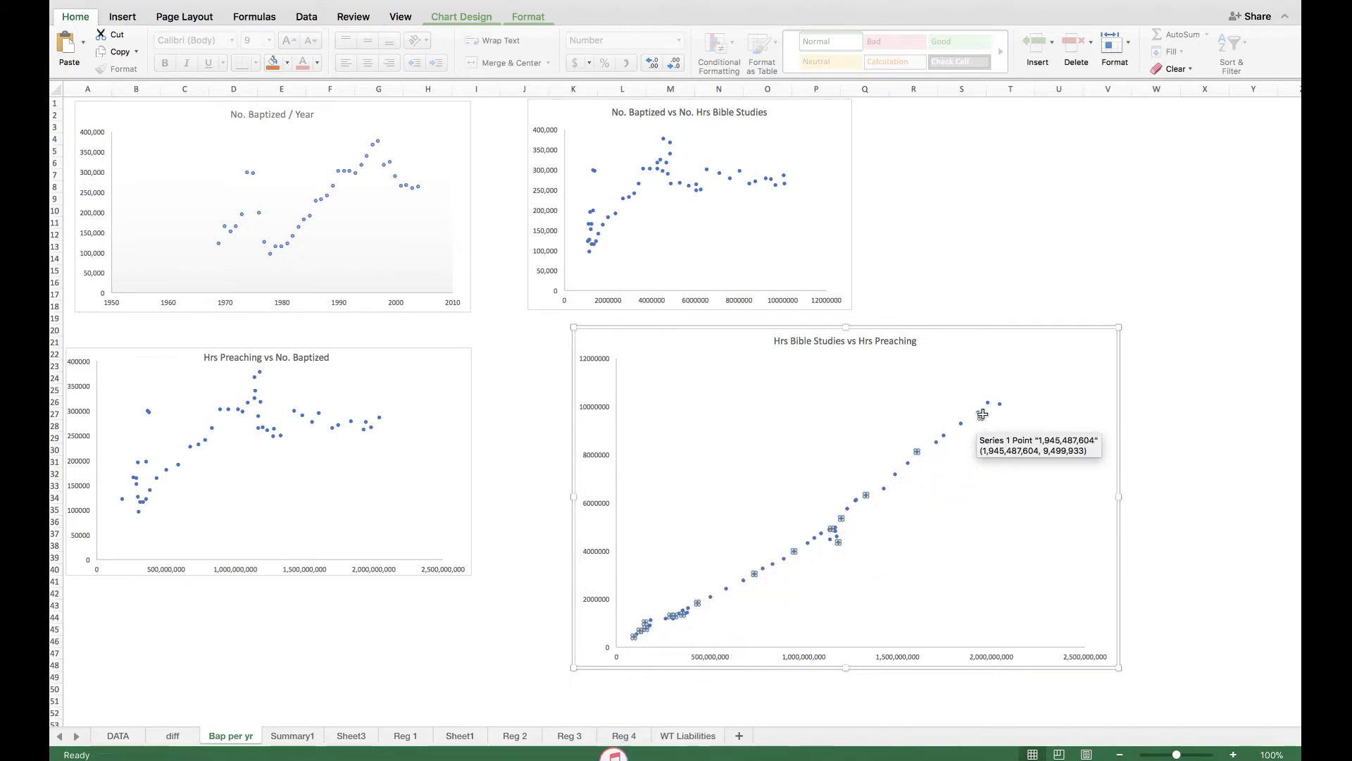
pyautogui.moveTo(896, 478)
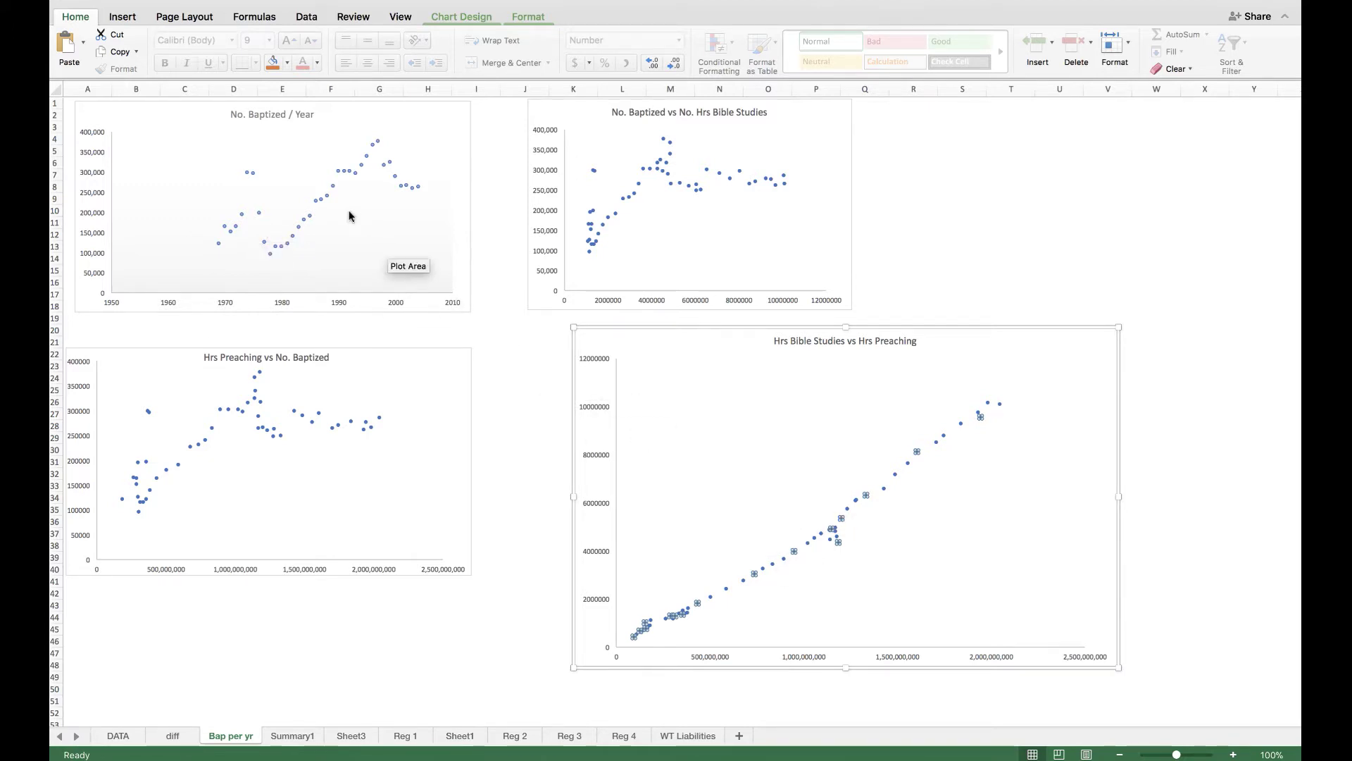
# Step: Examine the rising points and peak in the Hrs Preaching vs No. Baptized chart and the peak of the No. Baptized / Year chart
pyautogui.moveTo(329, 197)
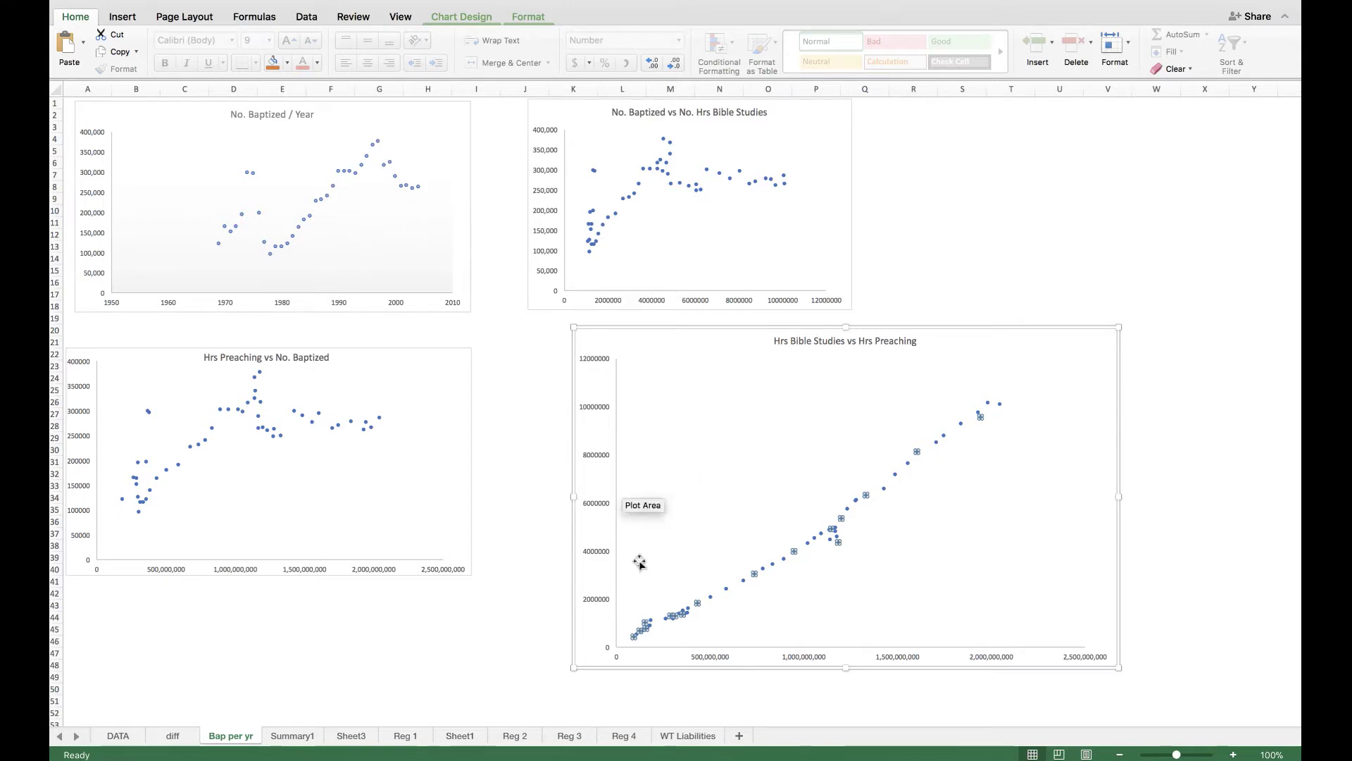
pyautogui.moveTo(644, 636)
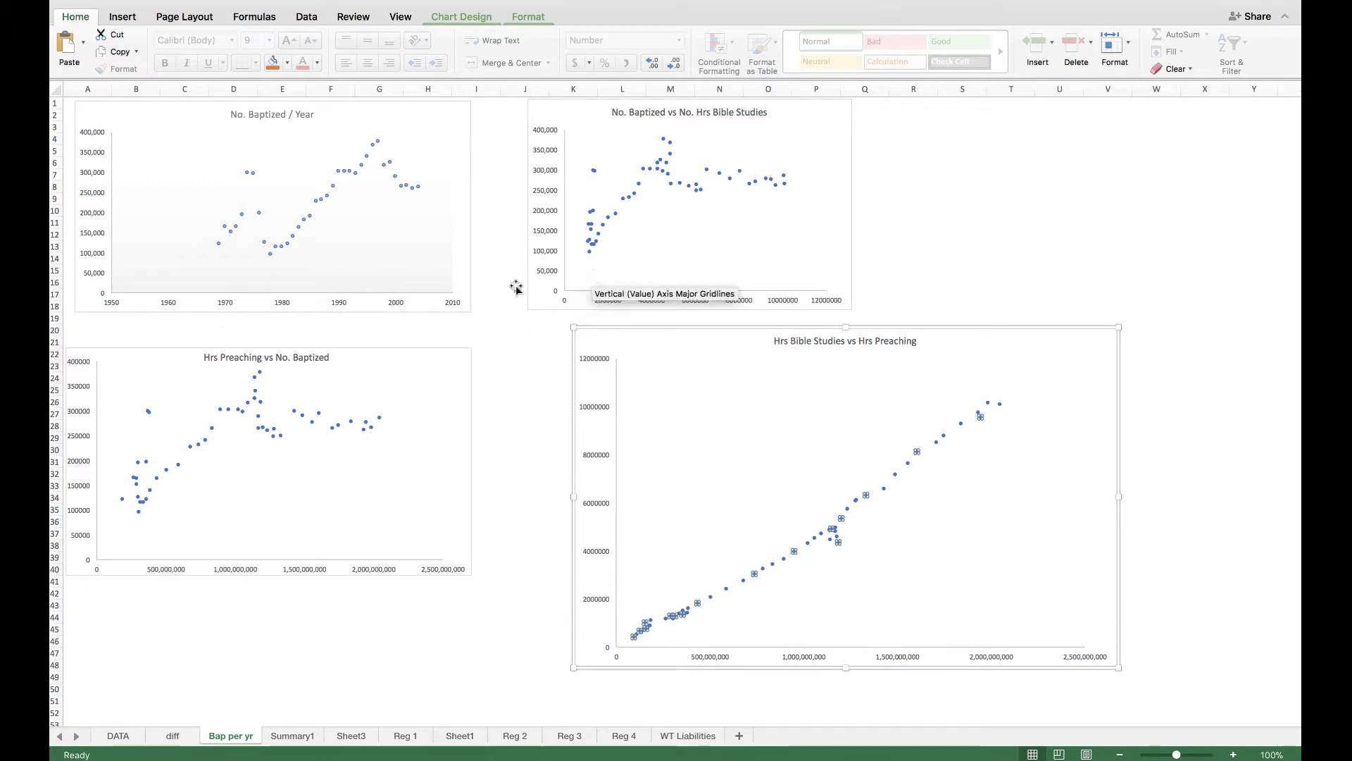
pyautogui.moveTo(296, 418)
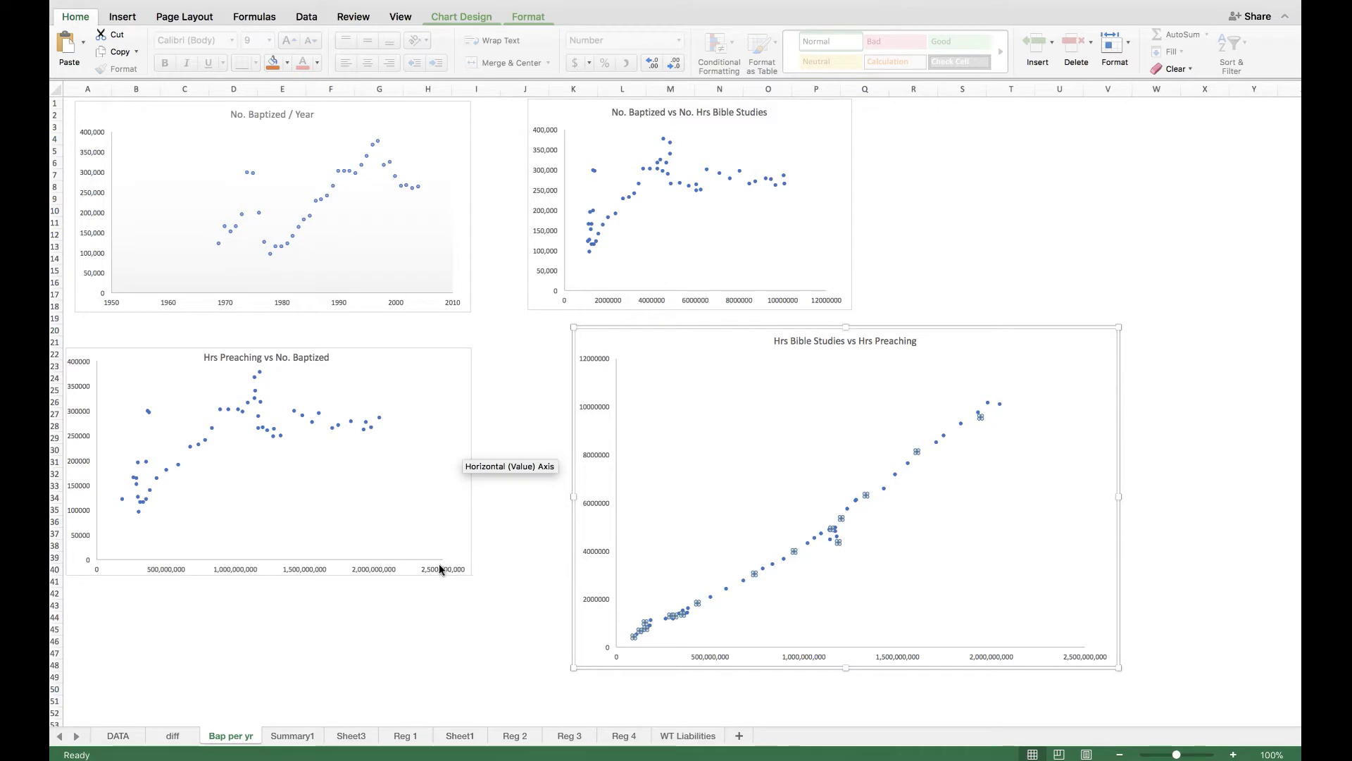
pyautogui.moveTo(145, 496)
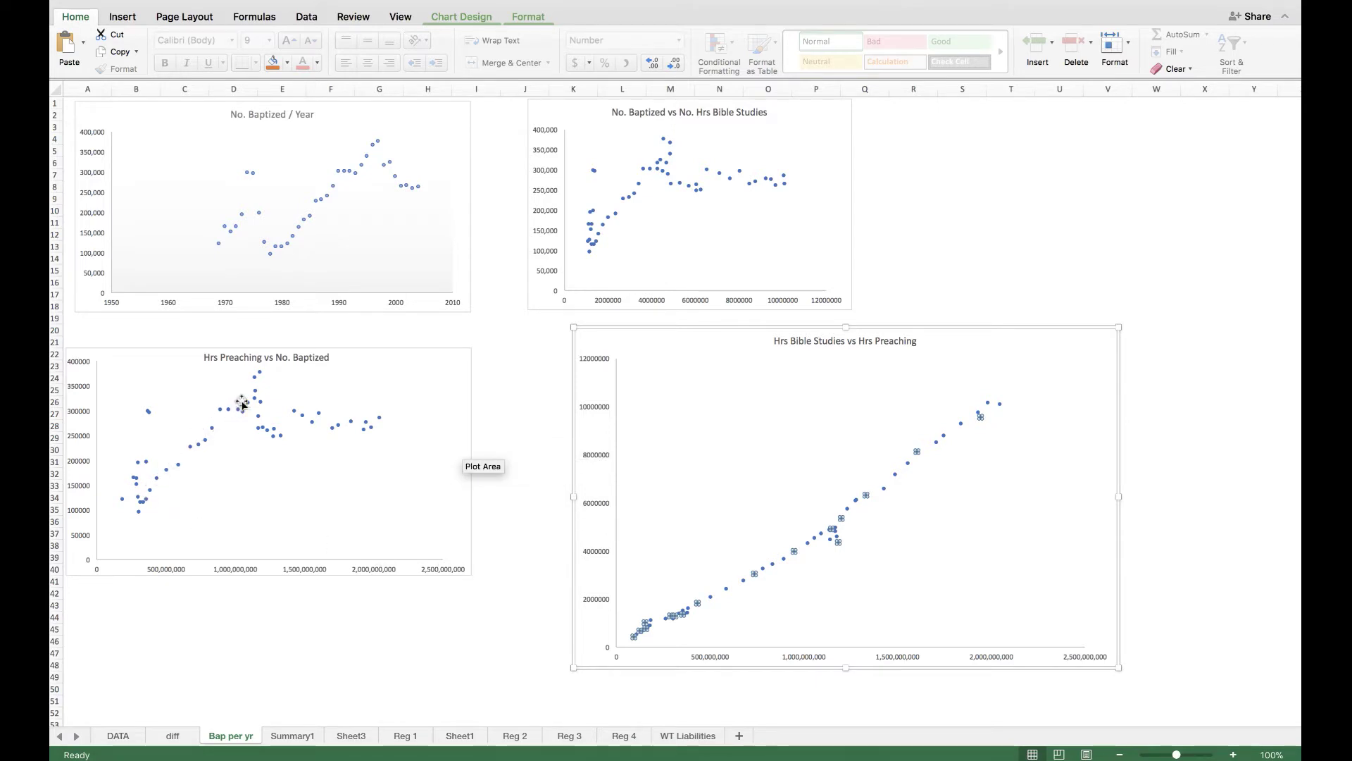
pyautogui.moveTo(221, 428)
pyautogui.moveTo(198, 446)
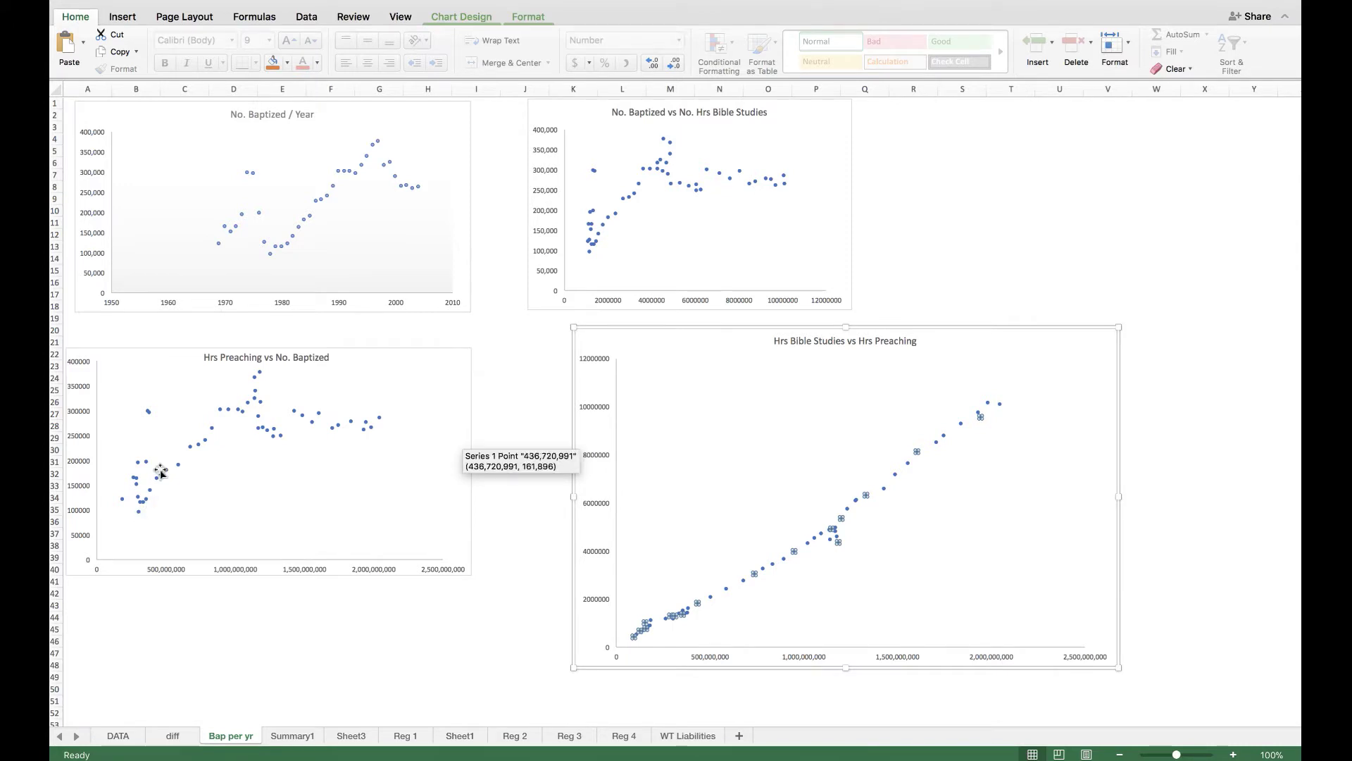
pyautogui.moveTo(255, 384)
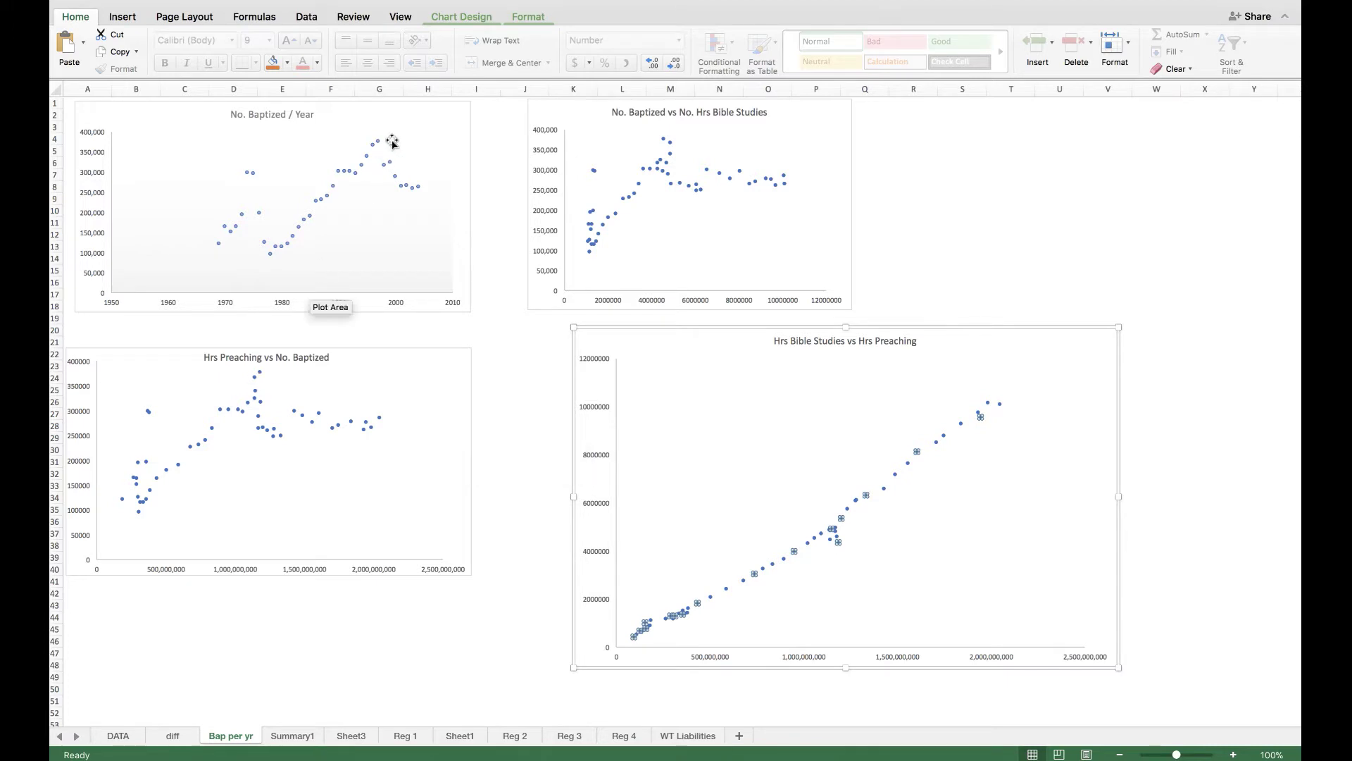
pyautogui.moveTo(377, 146)
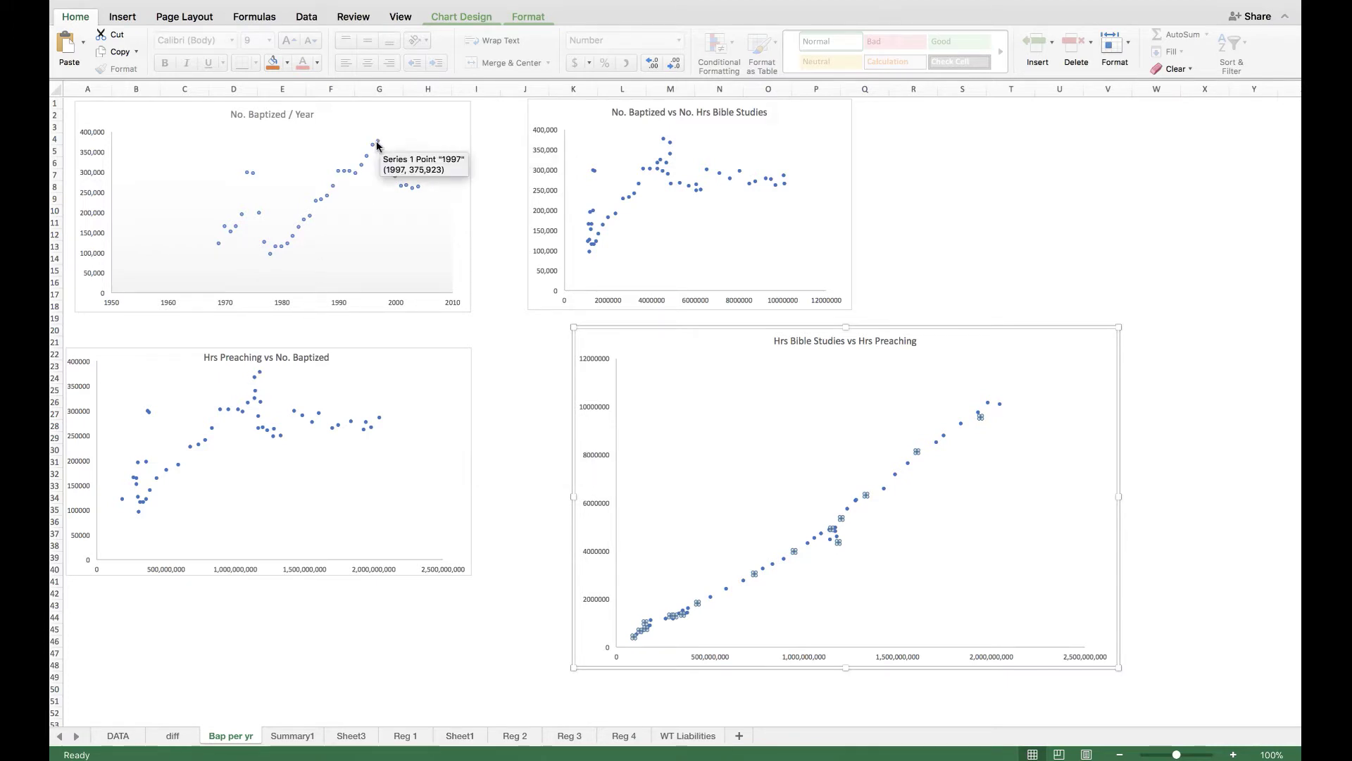
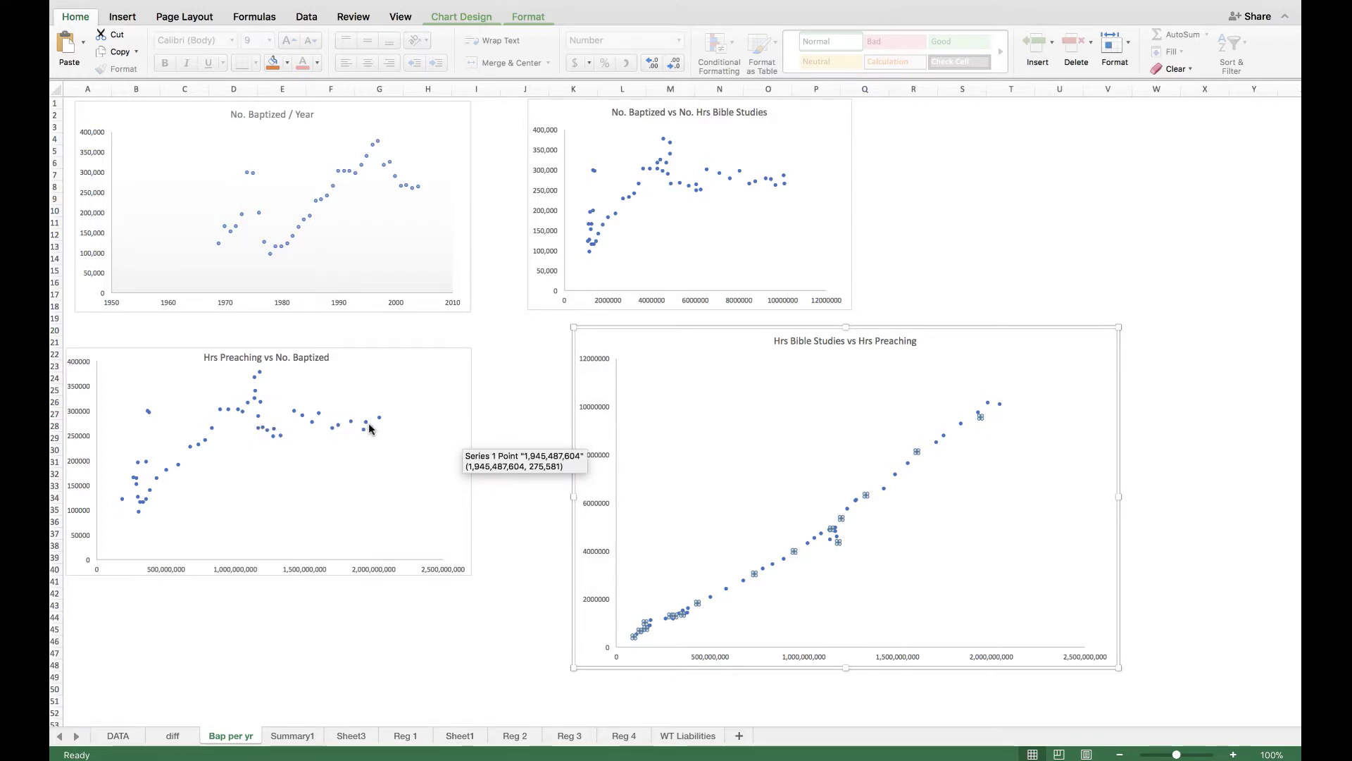
# Step: Compare the high-hour points in the two baptism-versus-hours charts with the trend in the Hrs Bible Studies vs Hrs Preaching chart
pyautogui.moveTo(694, 189)
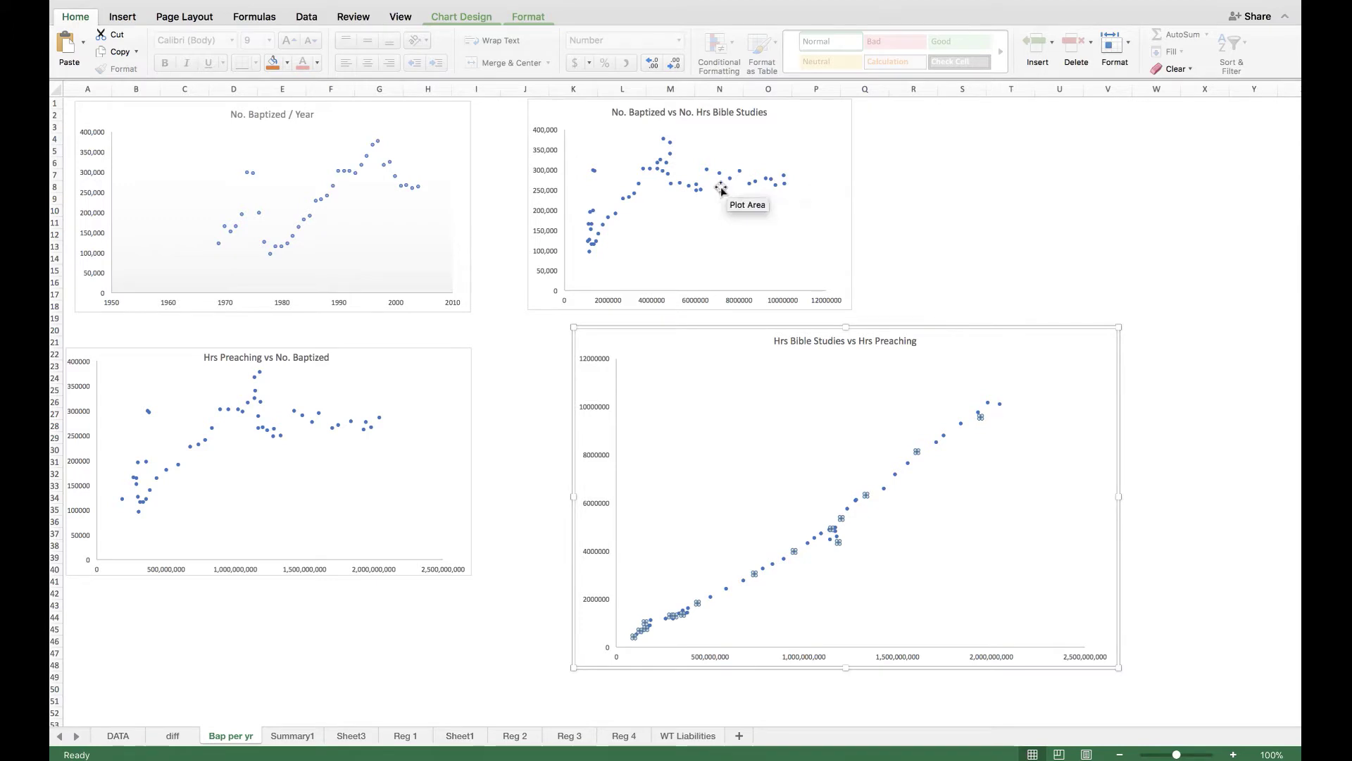
pyautogui.moveTo(269, 433)
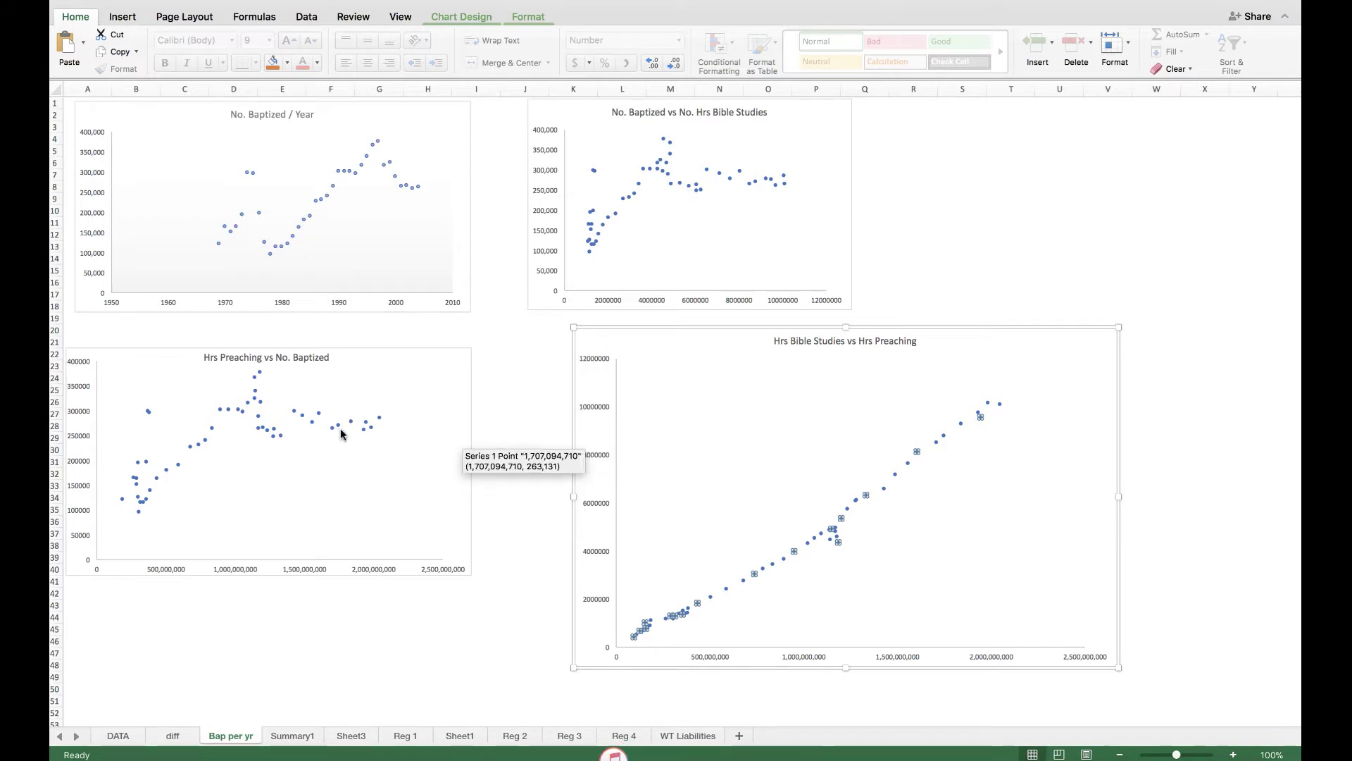
pyautogui.moveTo(369, 433)
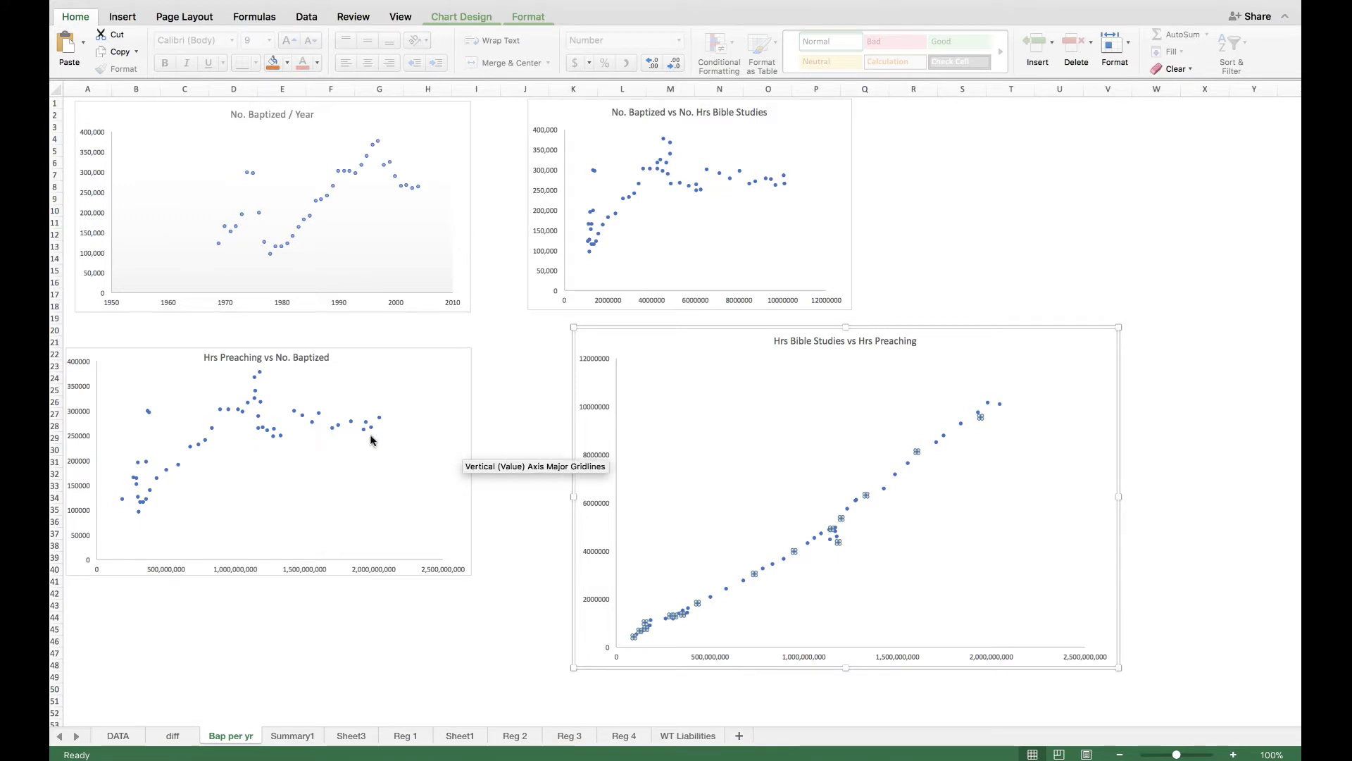
pyautogui.moveTo(317, 426)
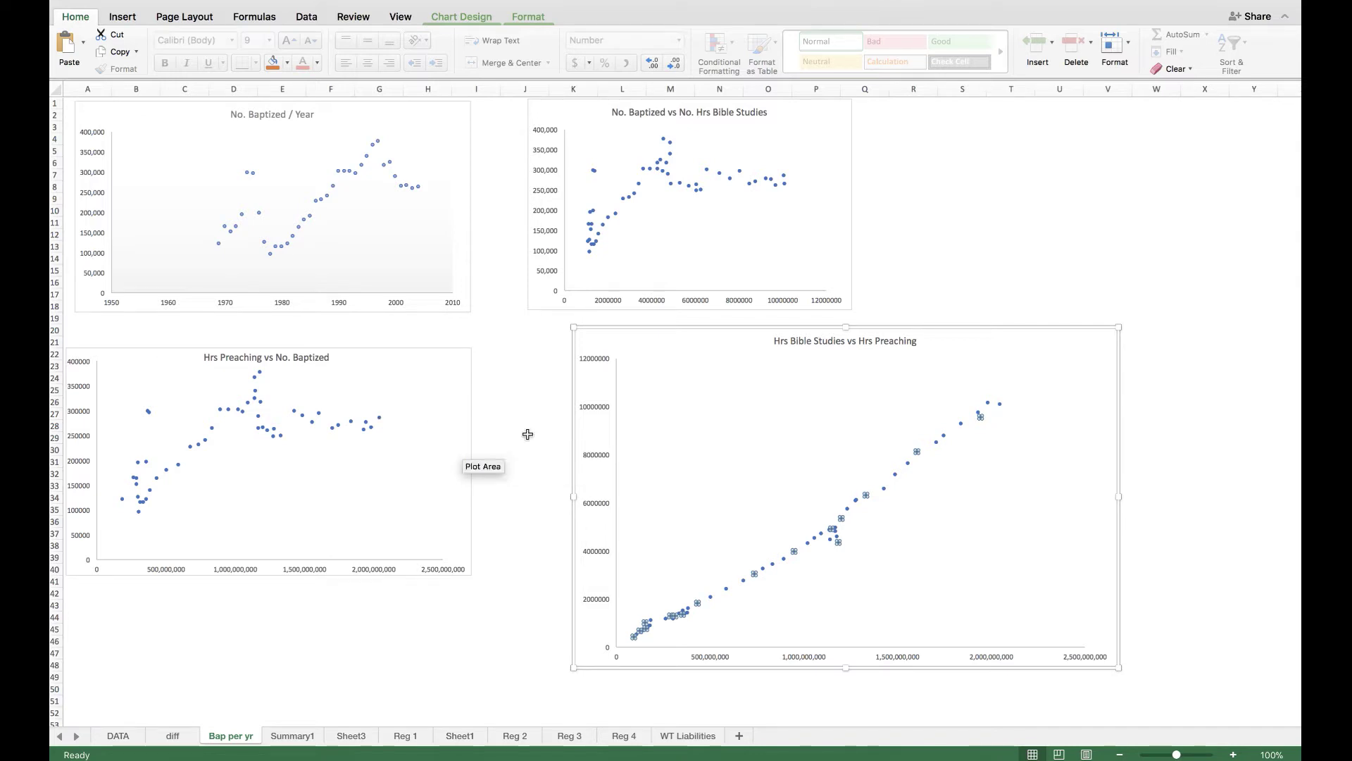
pyautogui.moveTo(792, 567)
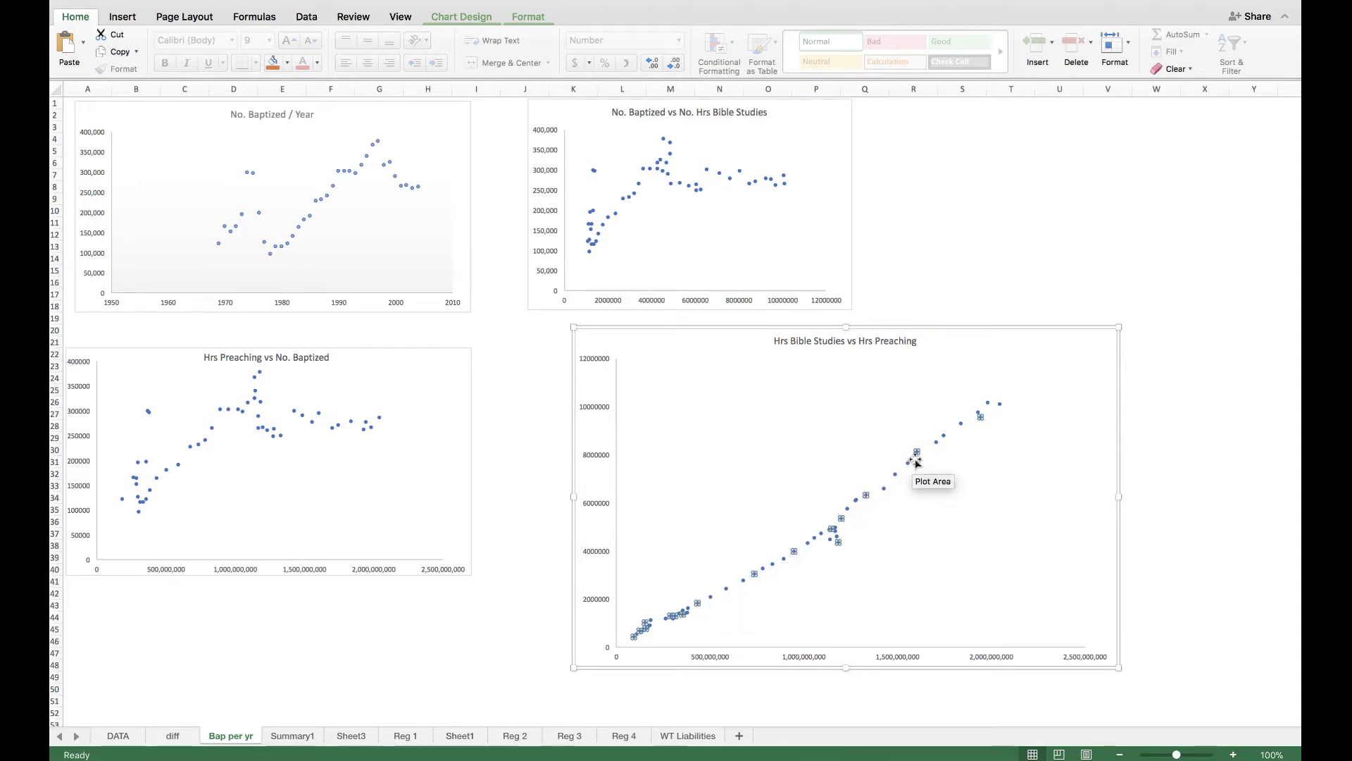
pyautogui.moveTo(990, 406)
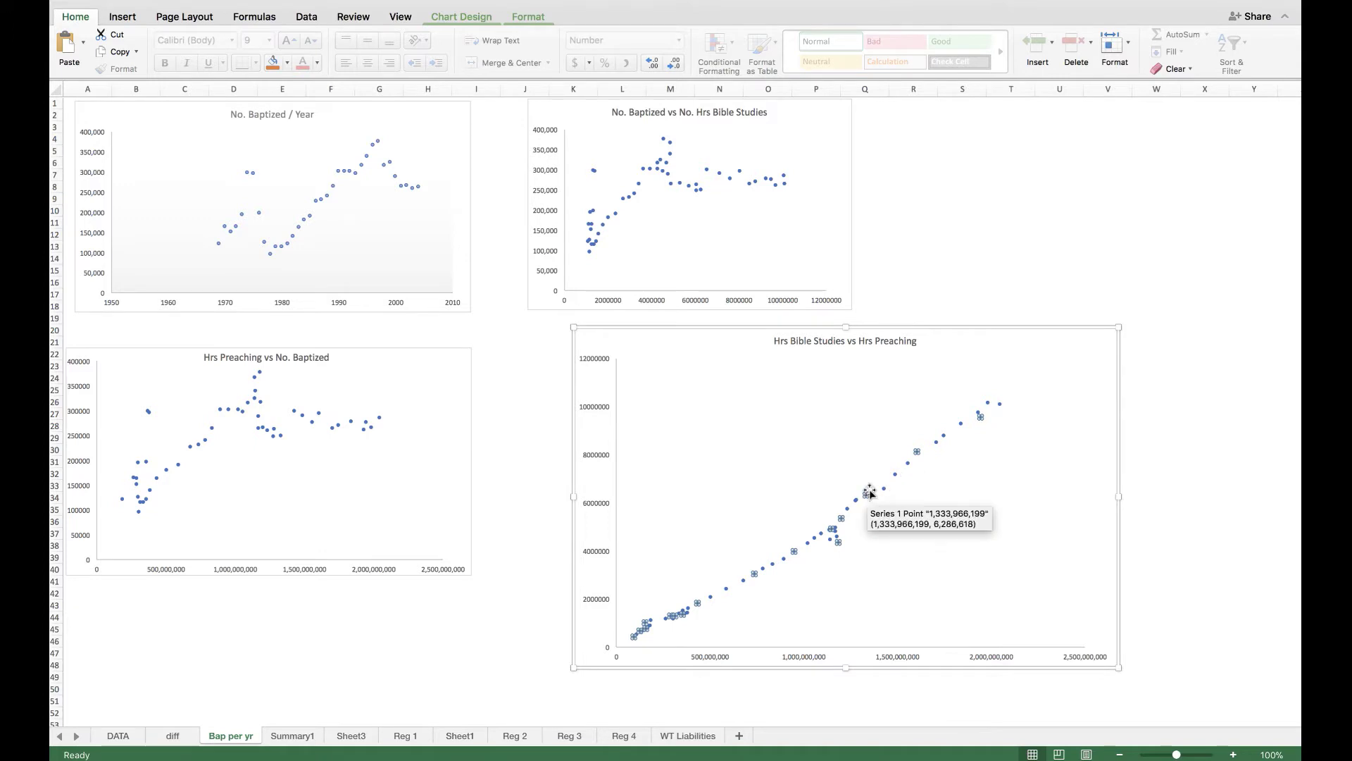
pyautogui.moveTo(869, 493)
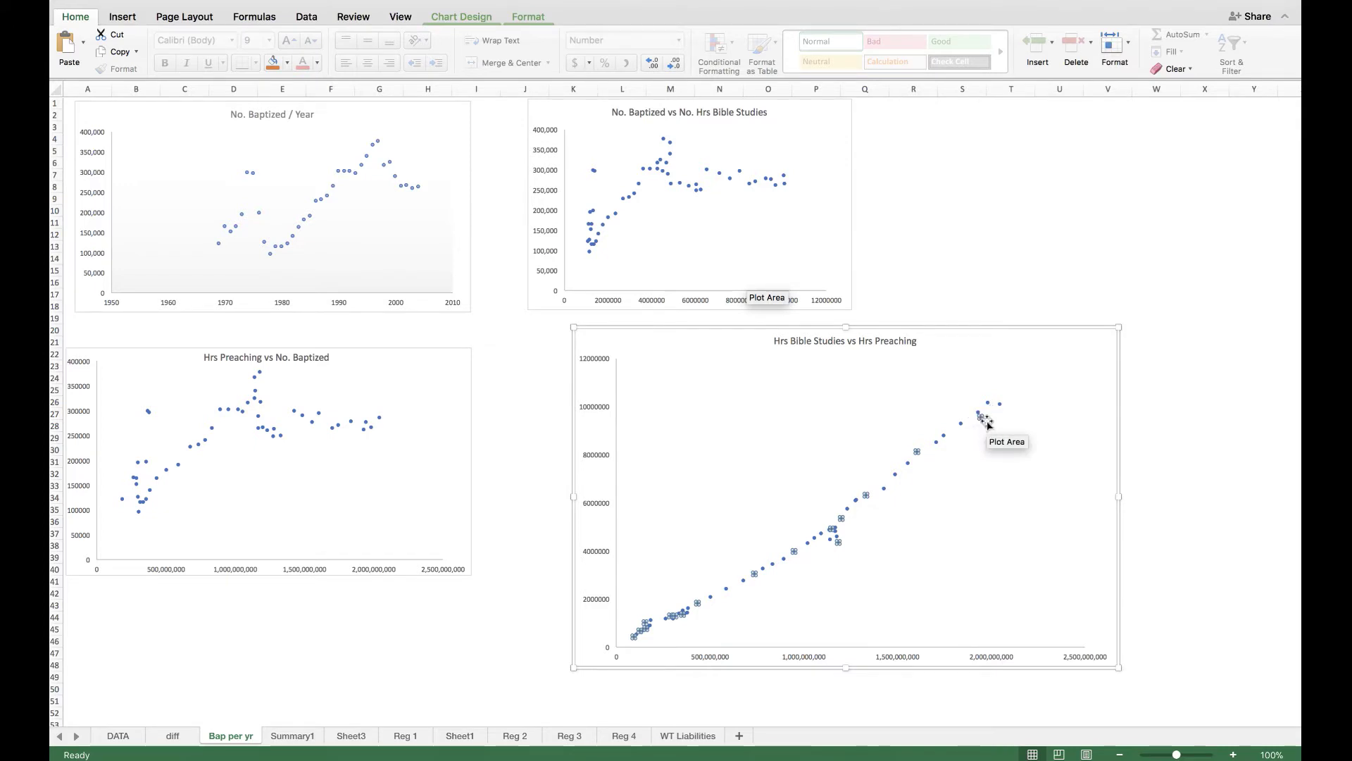
pyautogui.moveTo(662, 180)
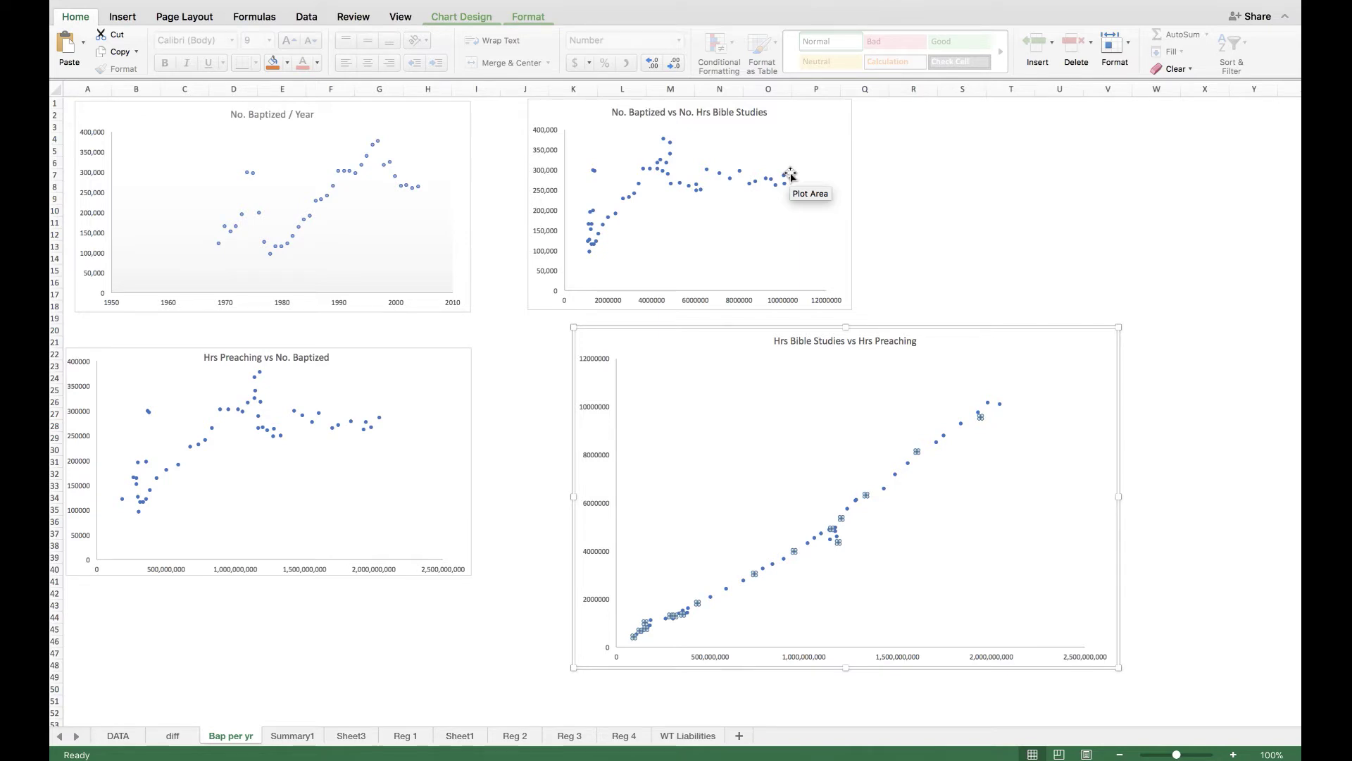
pyautogui.moveTo(944, 438)
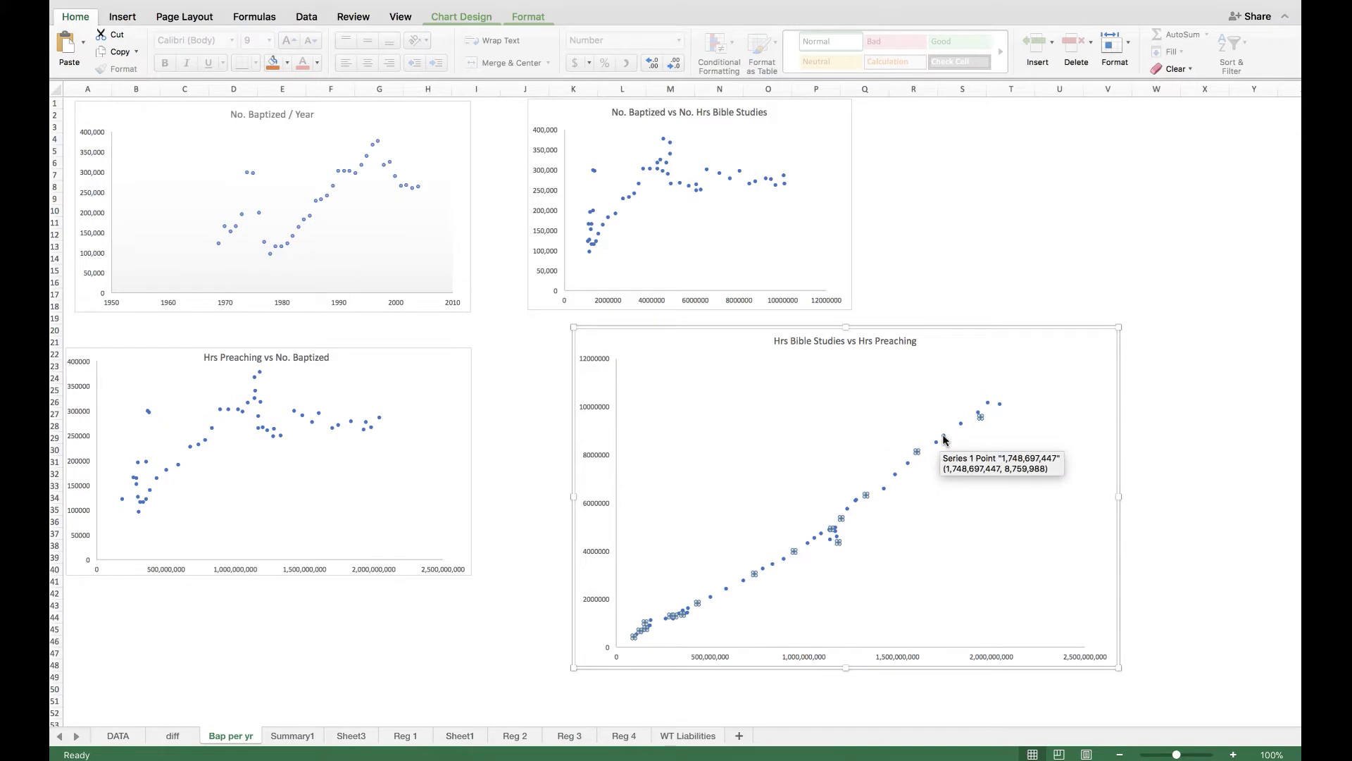
pyautogui.moveTo(897, 476)
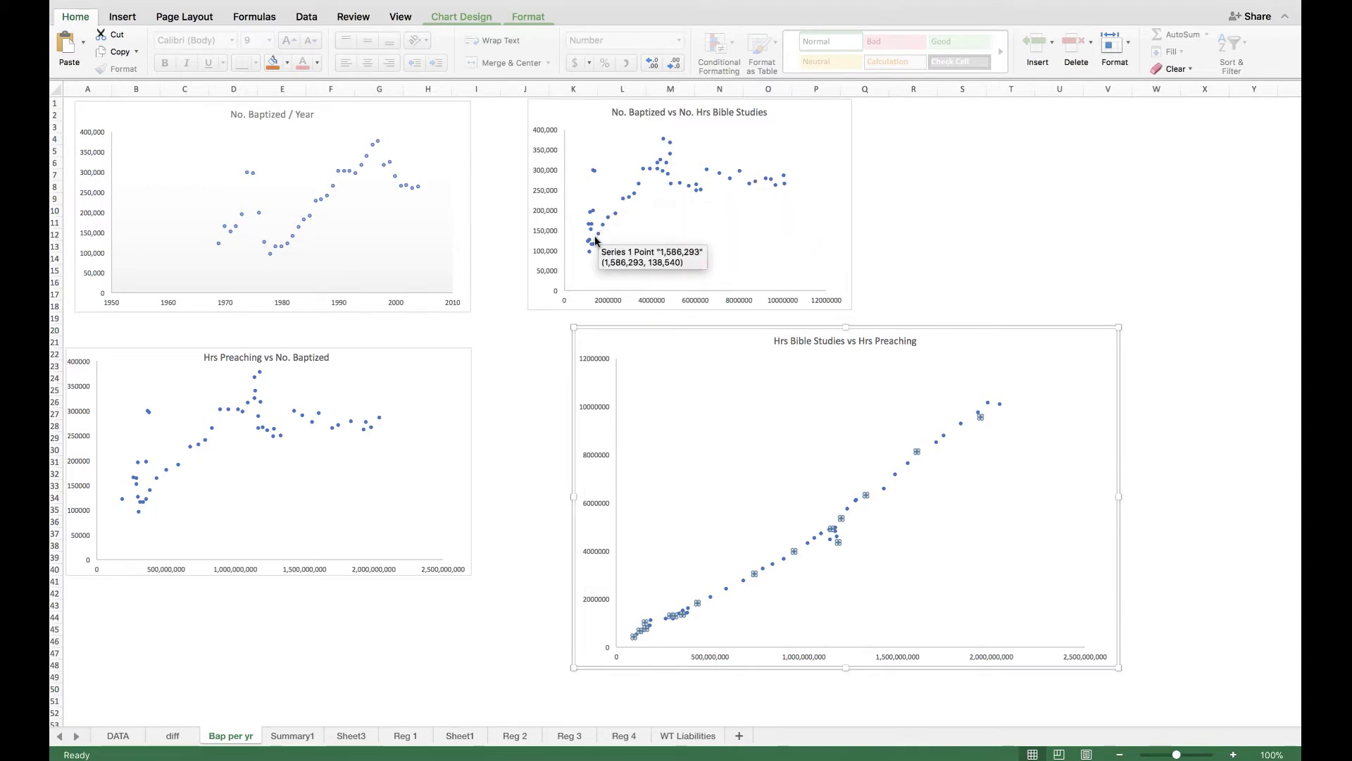
pyautogui.moveTo(593, 247)
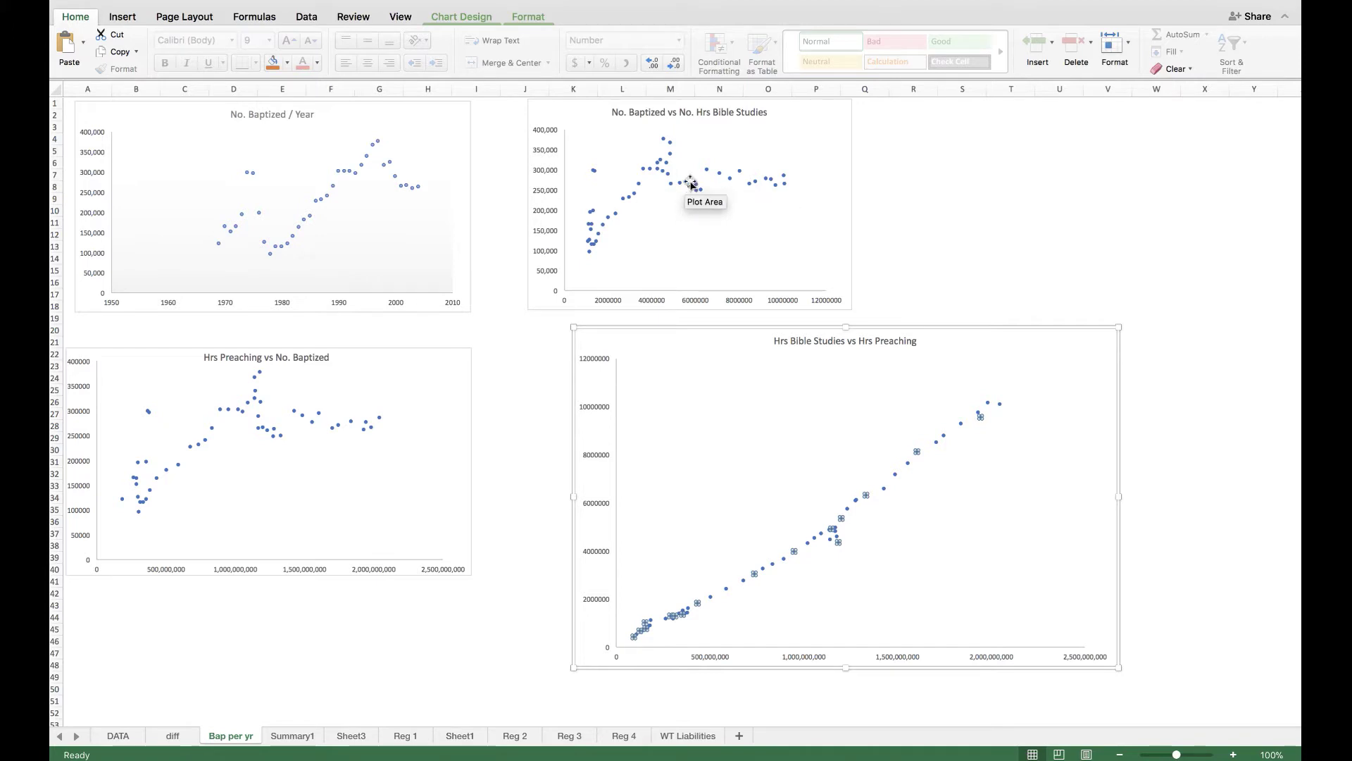
pyautogui.moveTo(766, 181)
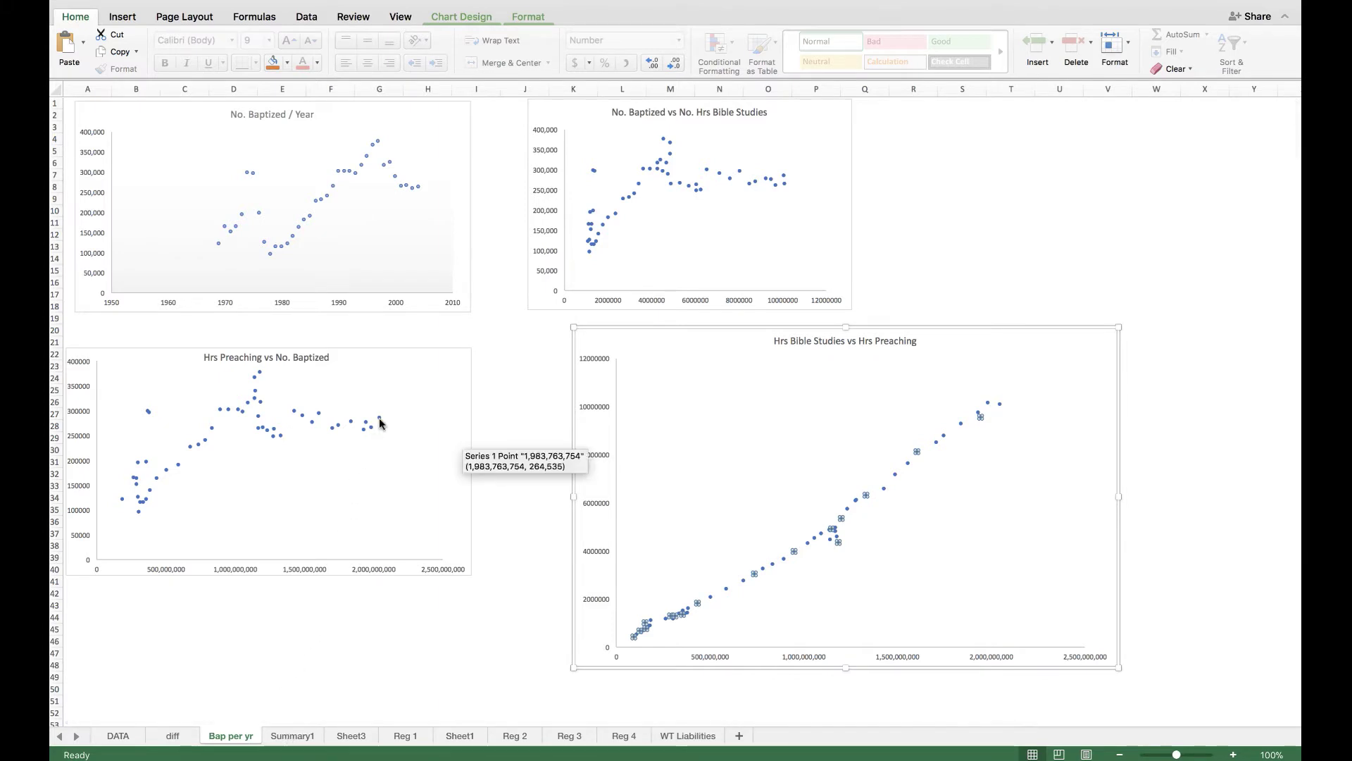
pyautogui.moveTo(371, 434)
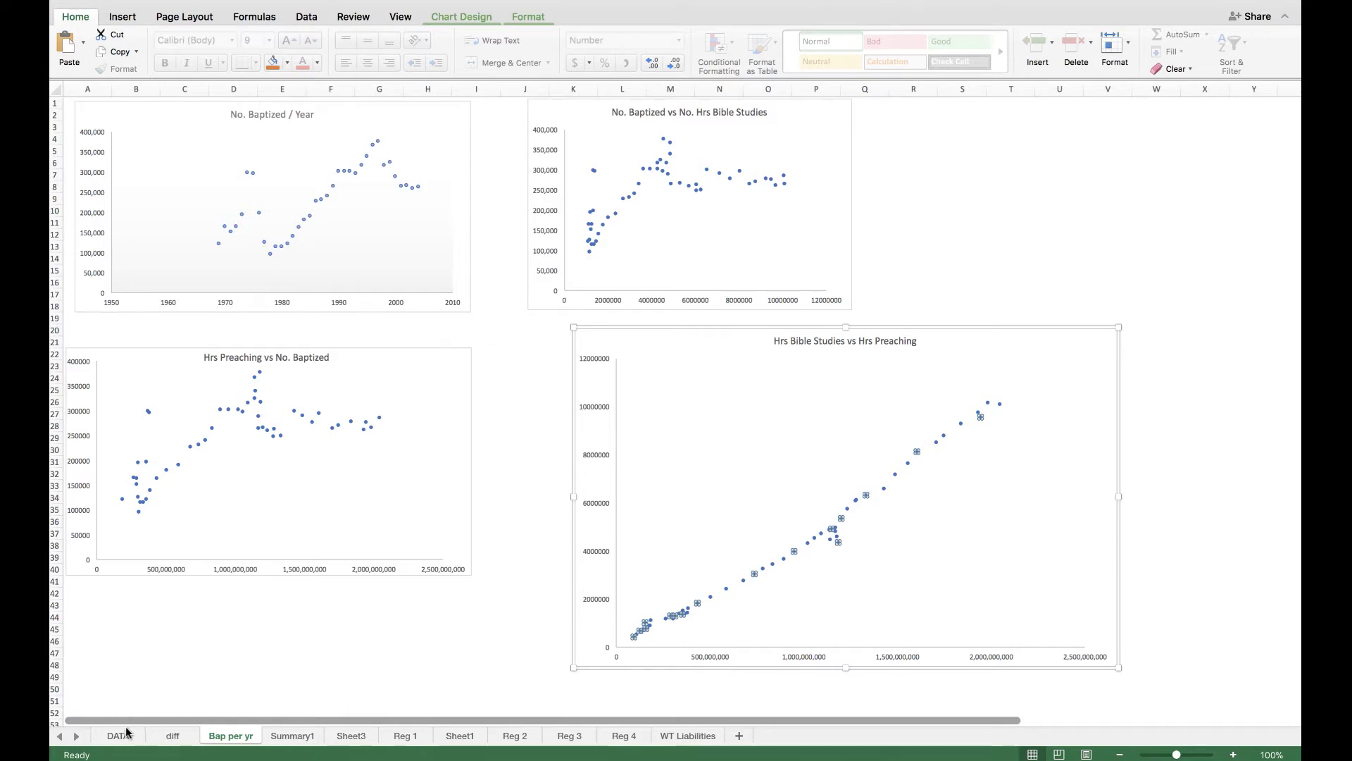
# Step: Move the Partakers of Emblems chart on the Summary1 sheet to the empty area beside the Model Data chart and enlarge it
pyautogui.click(292, 736)
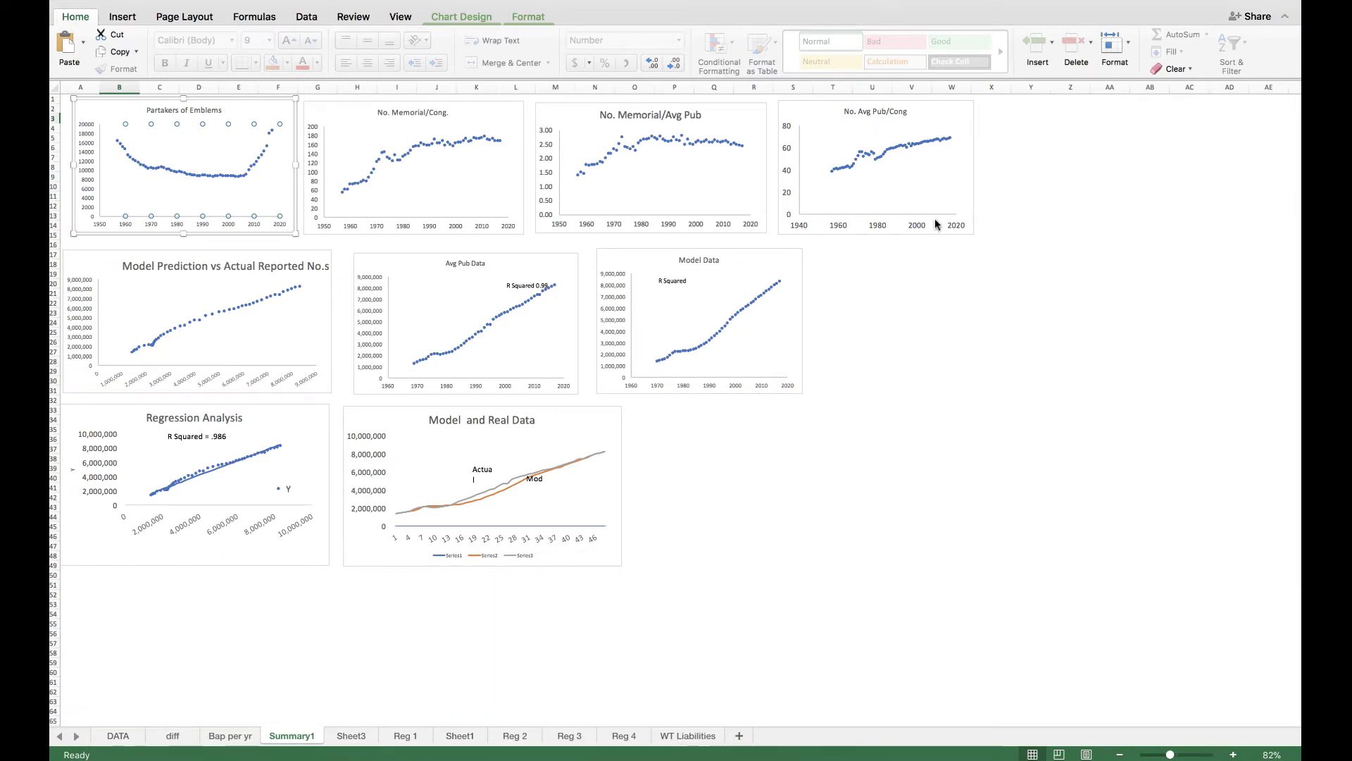
pyautogui.click(1057, 178)
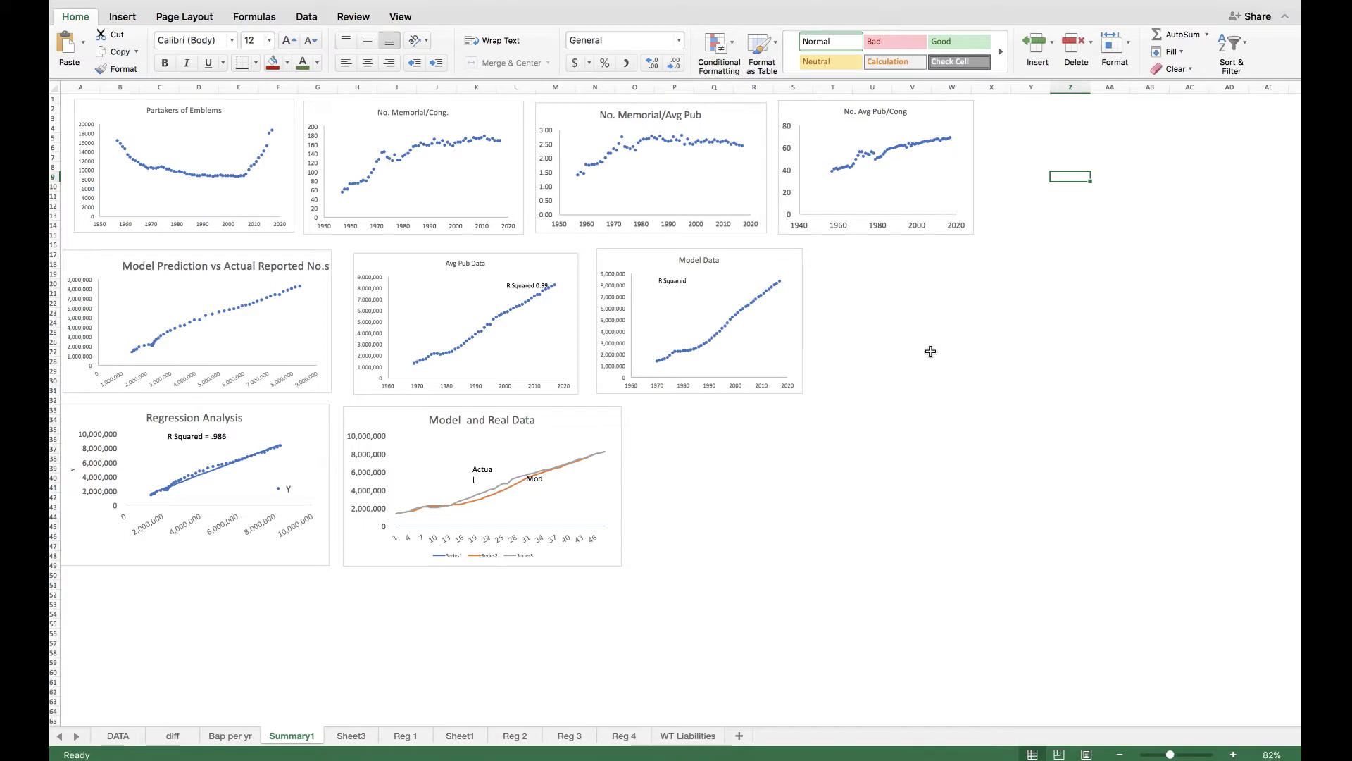
pyautogui.moveTo(185, 174)
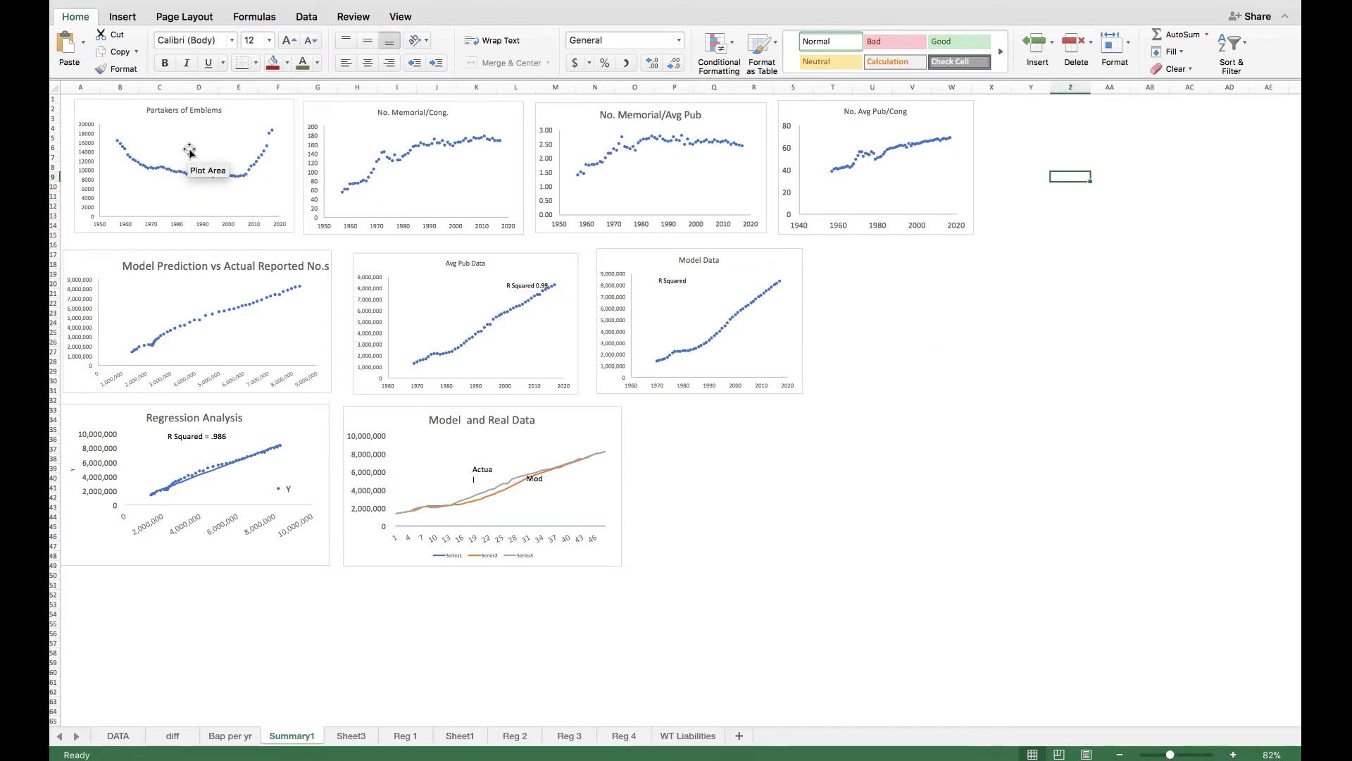
pyautogui.moveTo(124, 155)
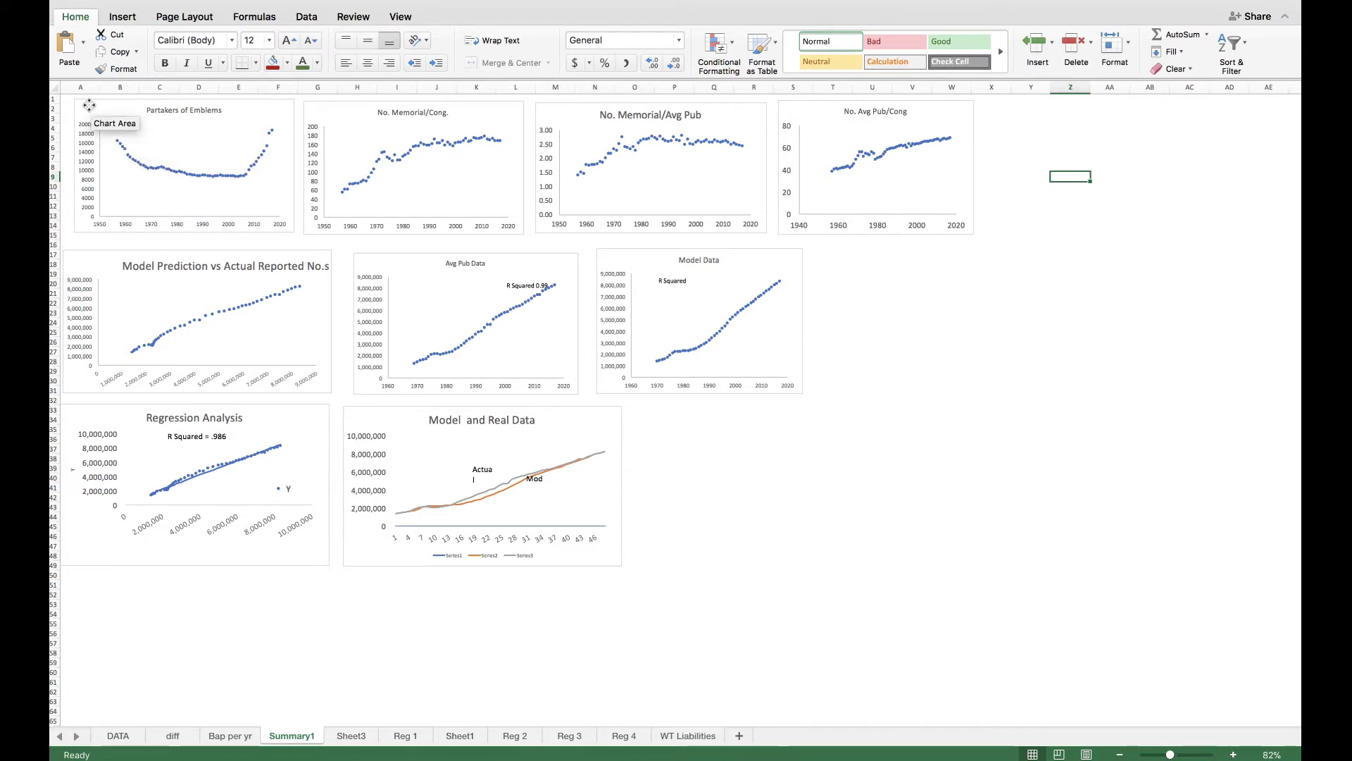
pyautogui.moveTo(92, 107); pyautogui.dragTo(976, 478)
pyautogui.moveTo(1034, 569); pyautogui.dragTo(1183, 688)
pyautogui.moveTo(1063, 435); pyautogui.dragTo(1084, 314)
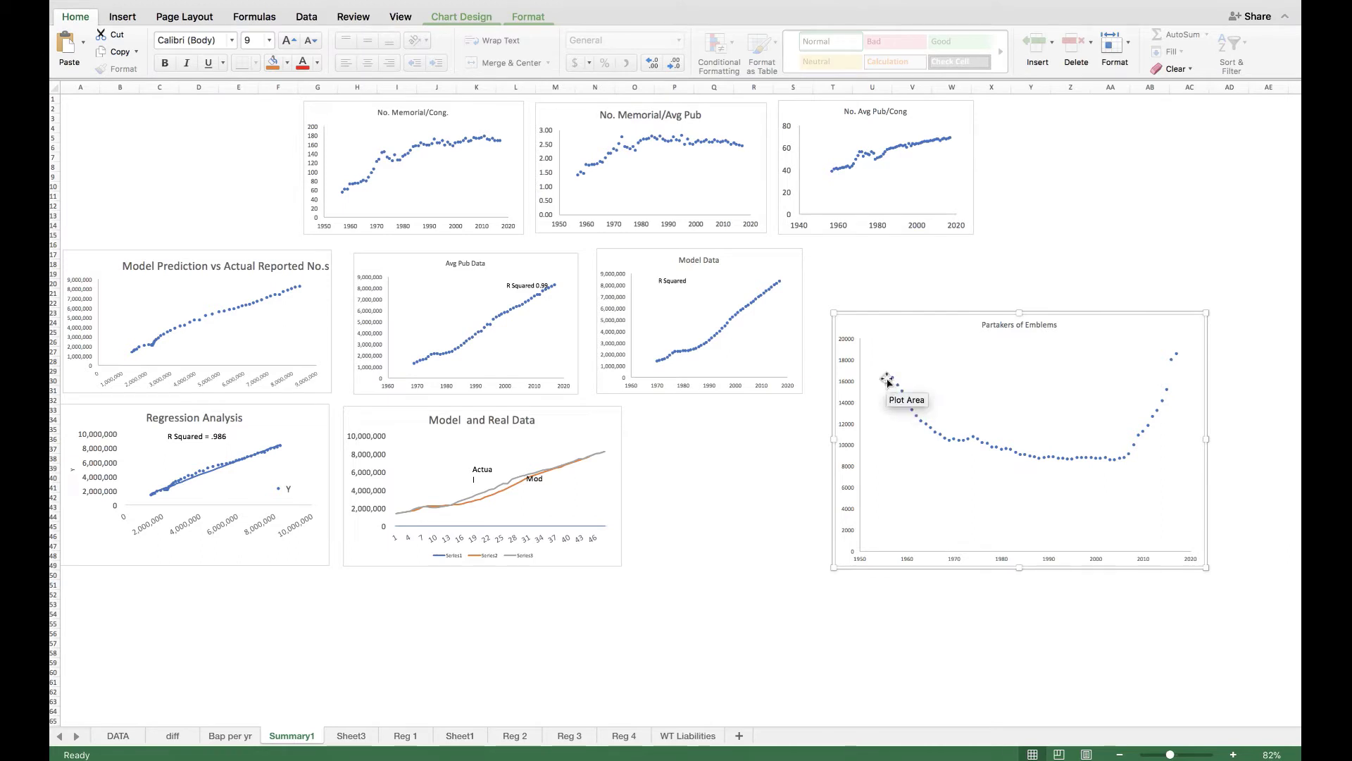
# Step: Examine the Partakers of Emblems chart from its early decline through the flat stretch around 1989 to the rise up to 2017
pyautogui.moveTo(893, 381)
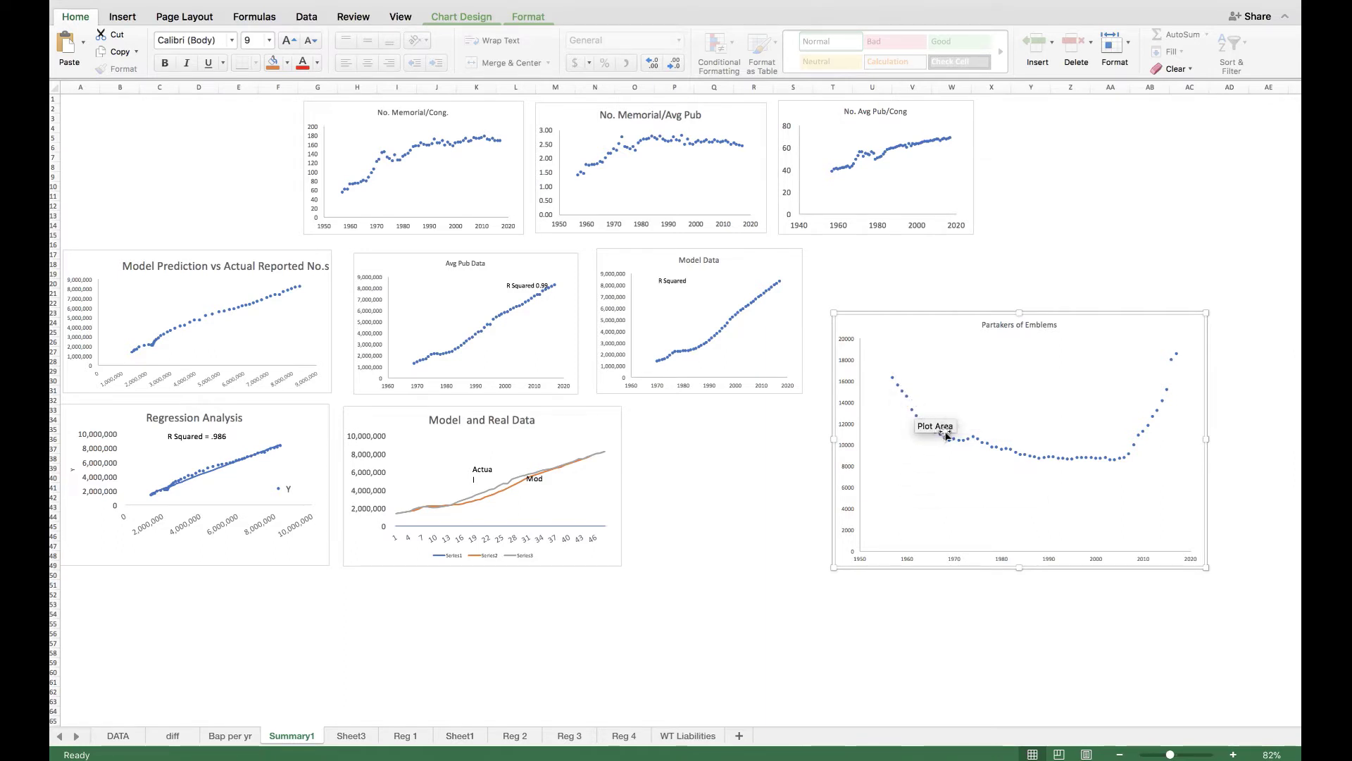
pyautogui.moveTo(1007, 452)
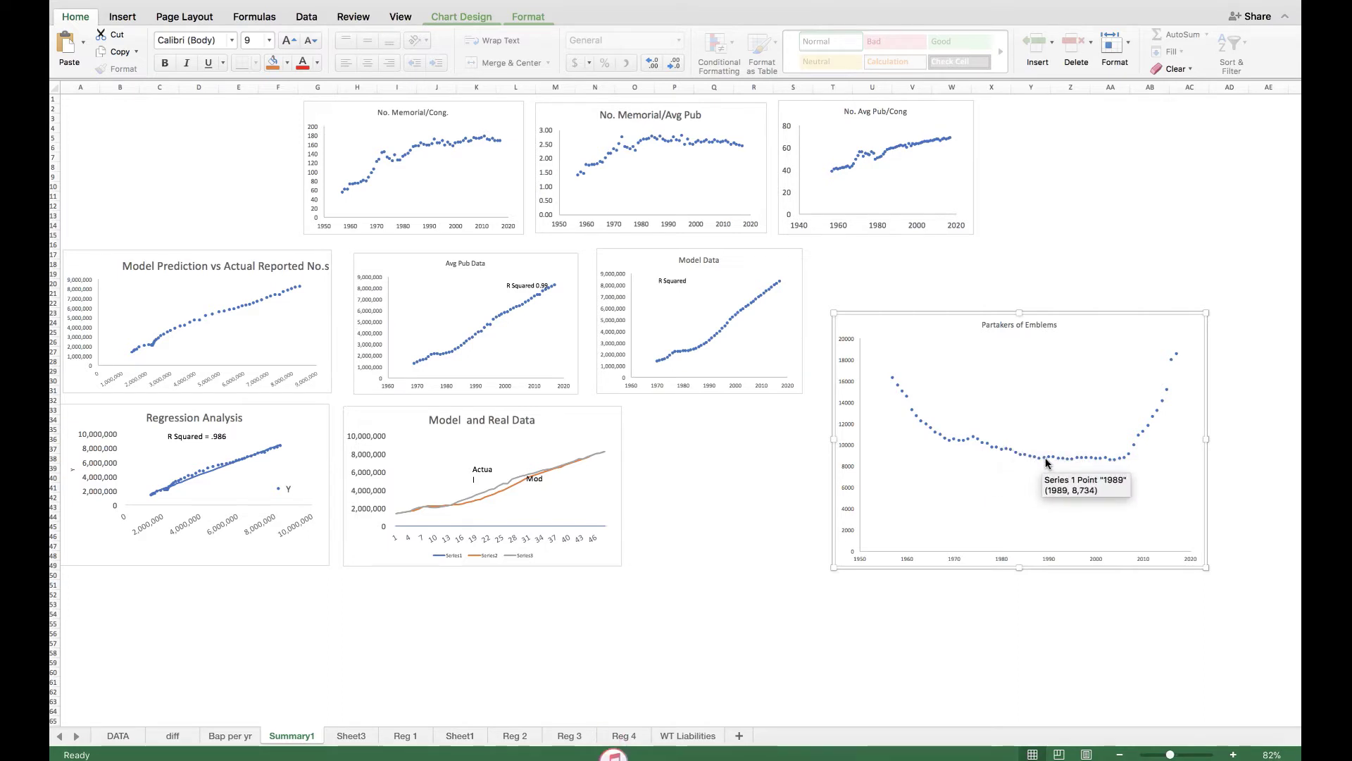
pyautogui.moveTo(1060, 462)
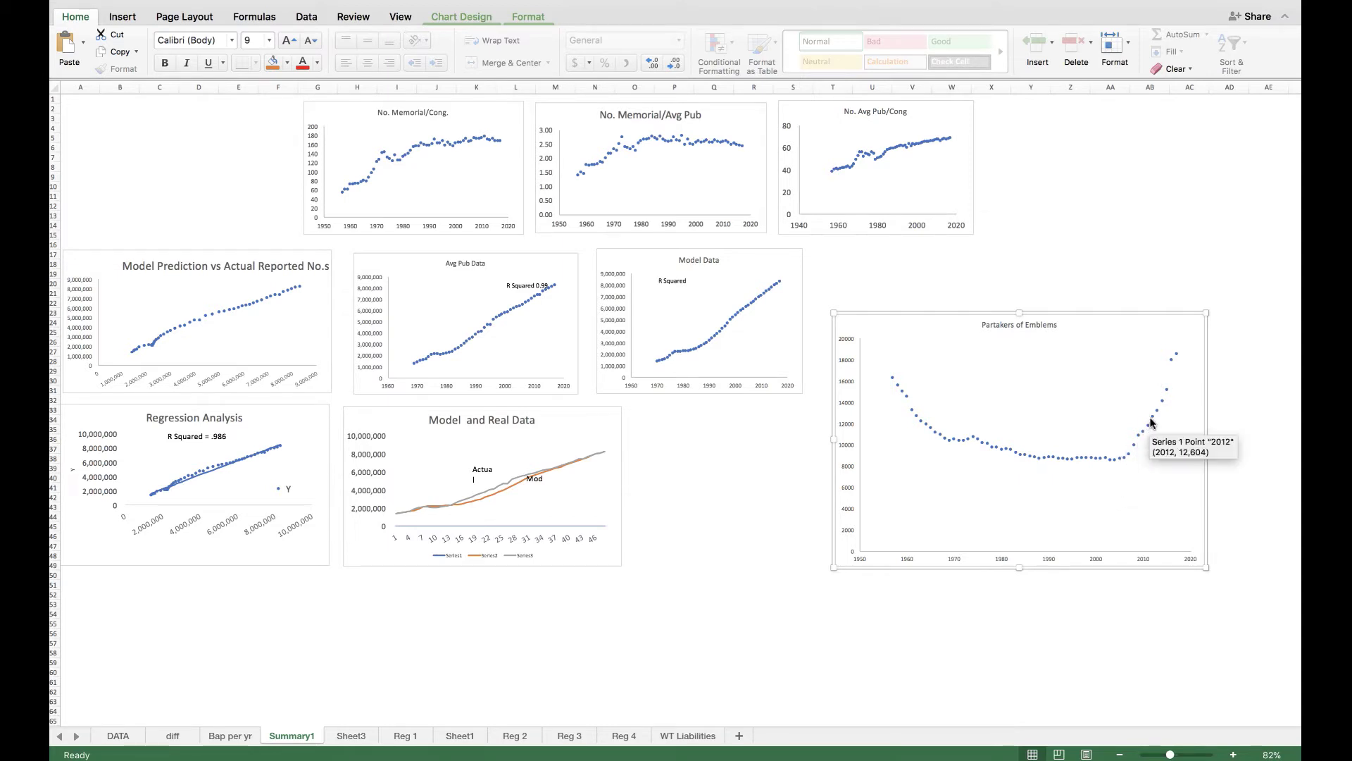
pyautogui.moveTo(1176, 357)
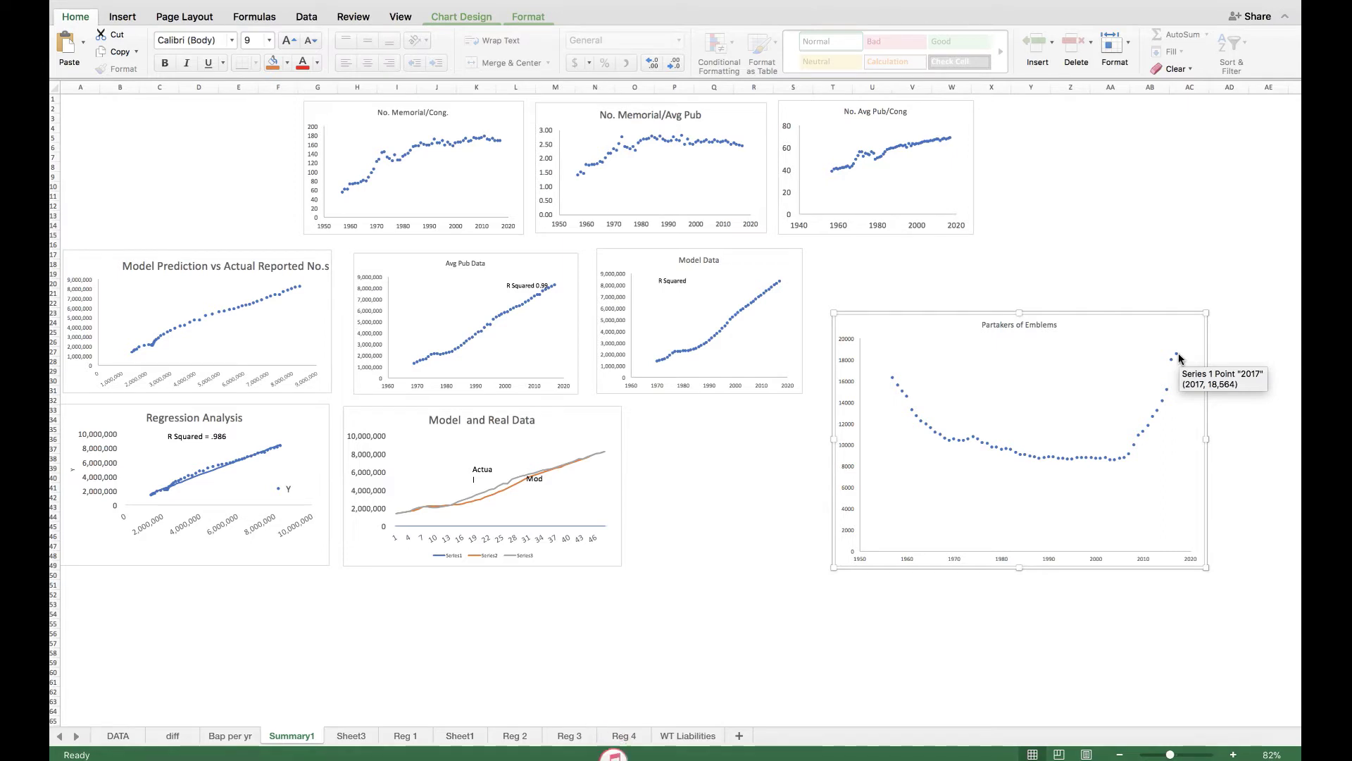
pyautogui.moveTo(1128, 461)
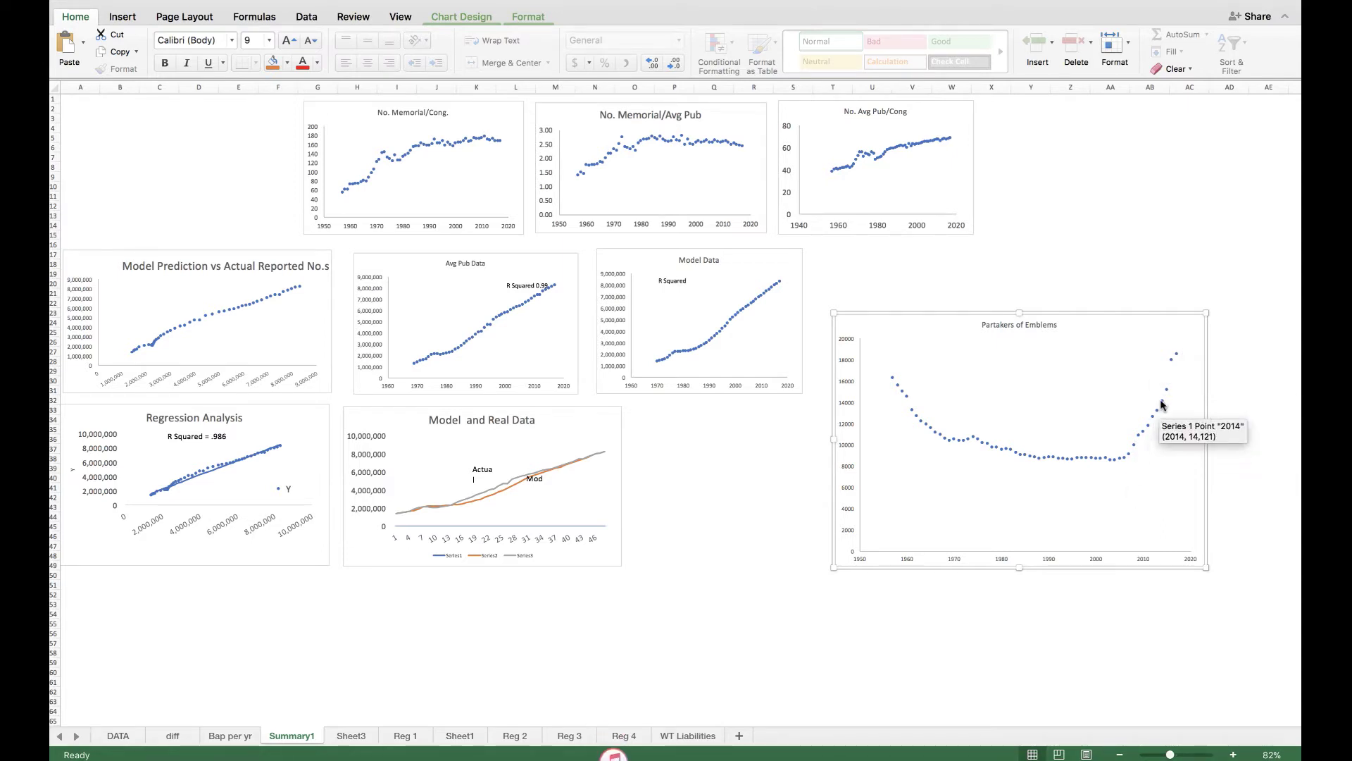
pyautogui.moveTo(1175, 357)
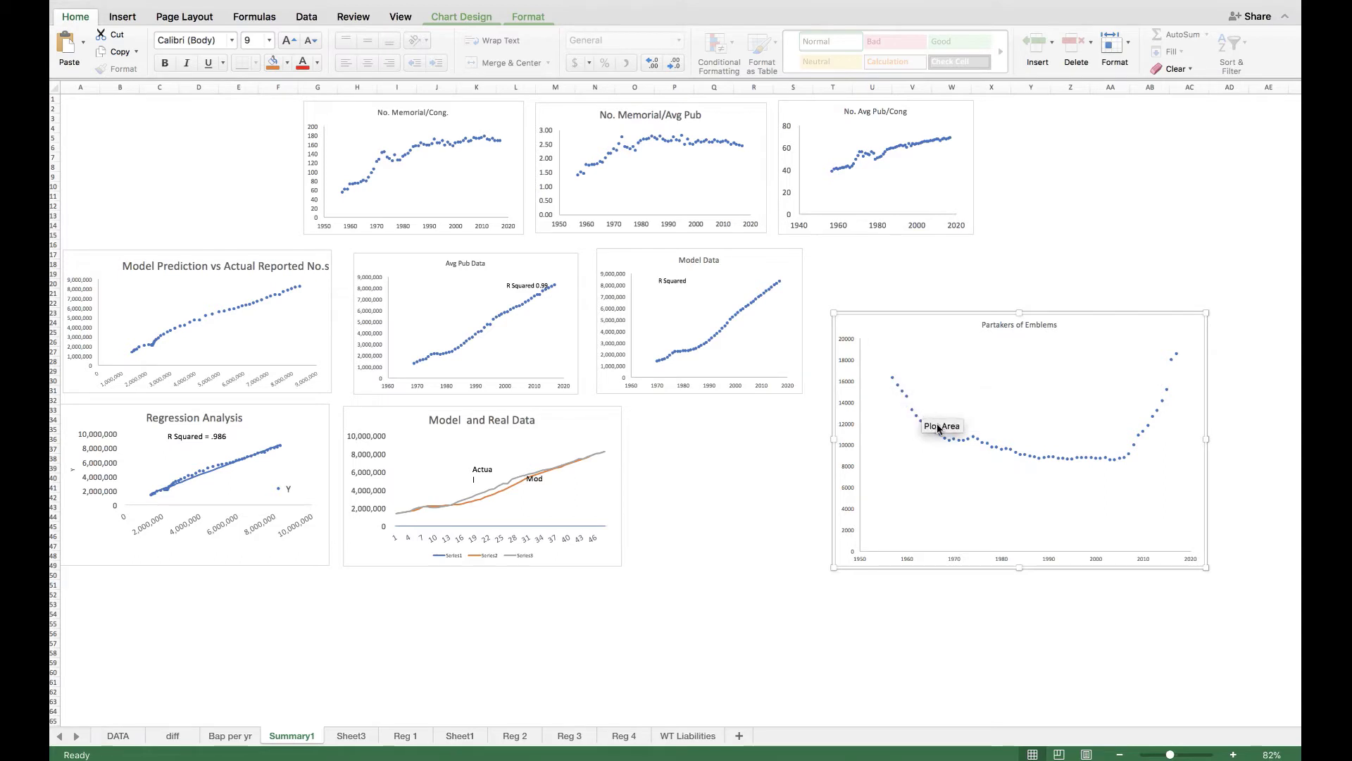
pyautogui.moveTo(978, 444)
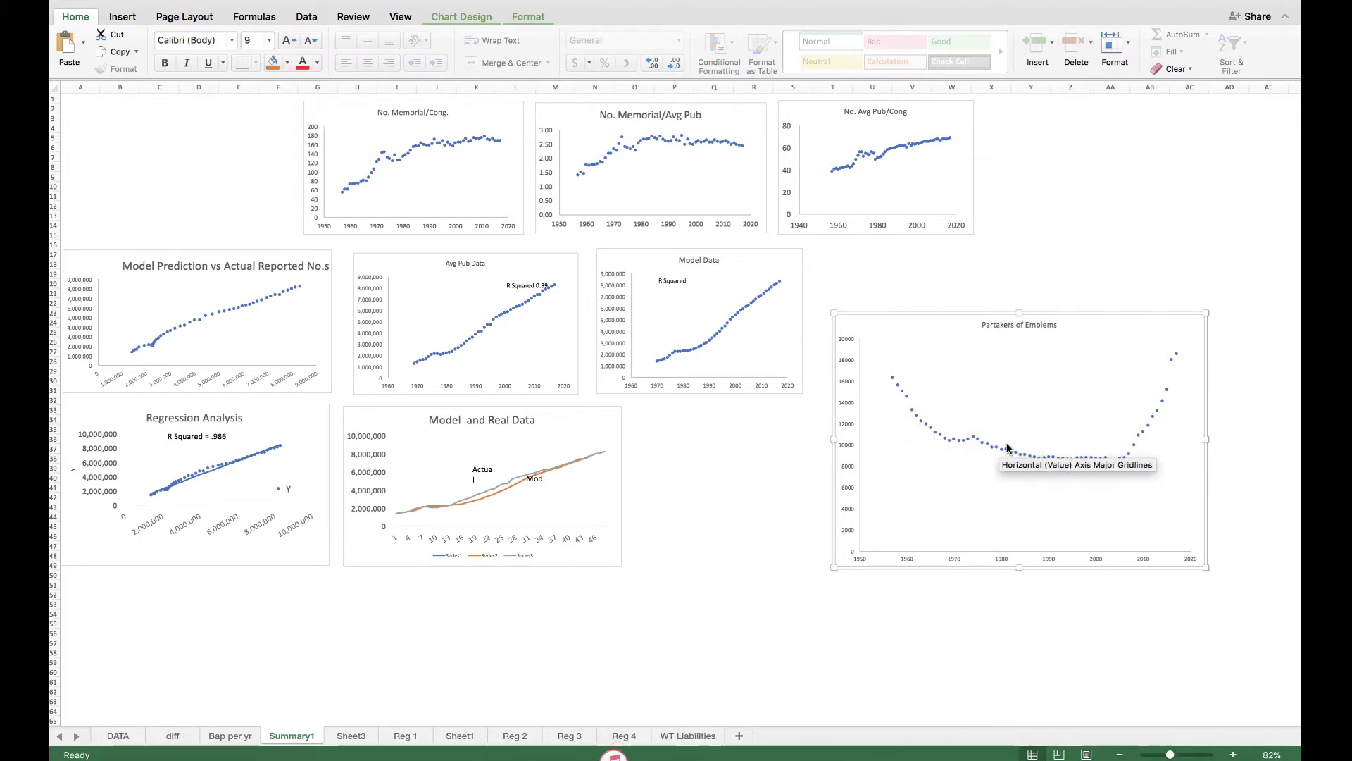
pyautogui.moveTo(1049, 462)
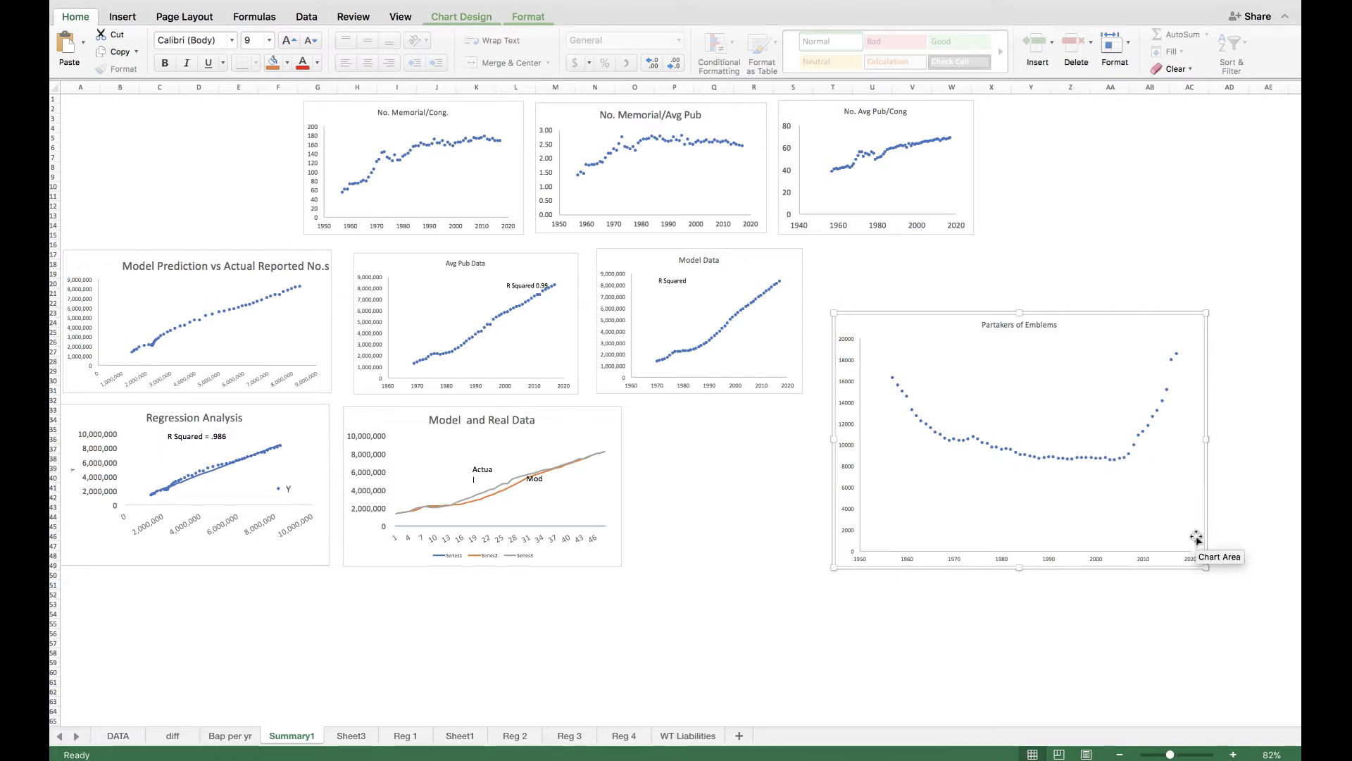
# Step: Shrink the Partakers of Emblems chart and move it into the empty space beside the No. Memorial/Cong. chart
pyautogui.moveTo(1205, 568); pyautogui.dragTo(1110, 502)
pyautogui.moveTo(1045, 314); pyautogui.dragTo(912, 285)
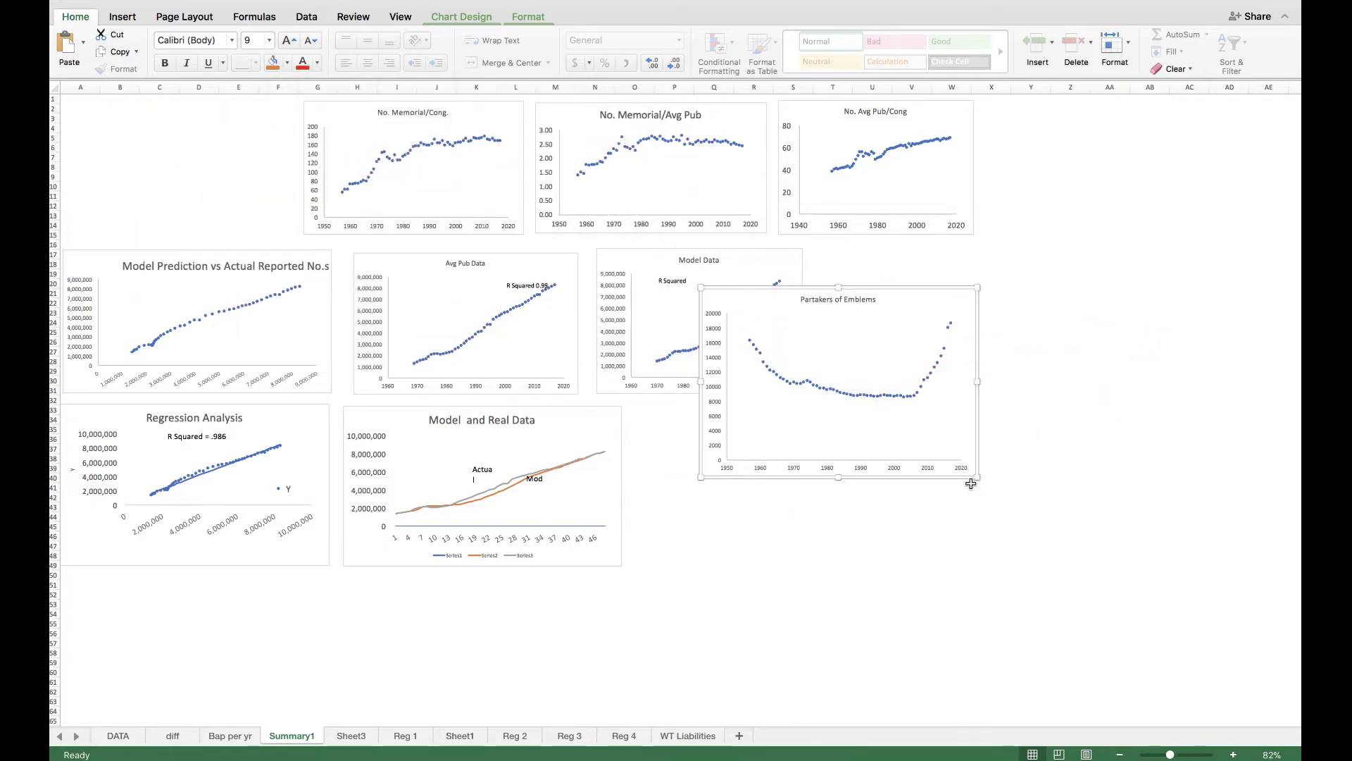
pyautogui.moveTo(978, 476); pyautogui.dragTo(933, 439)
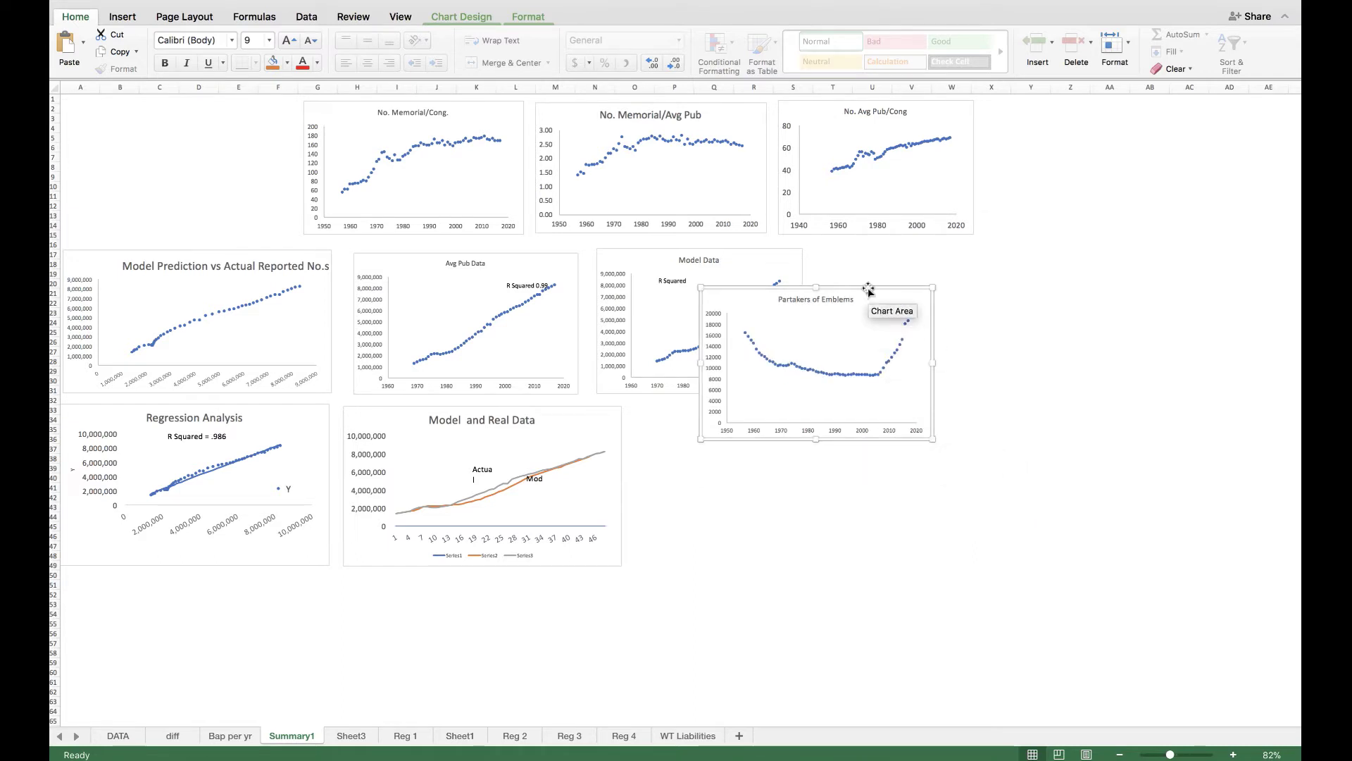
pyautogui.moveTo(868, 288); pyautogui.dragTo(69, 93)
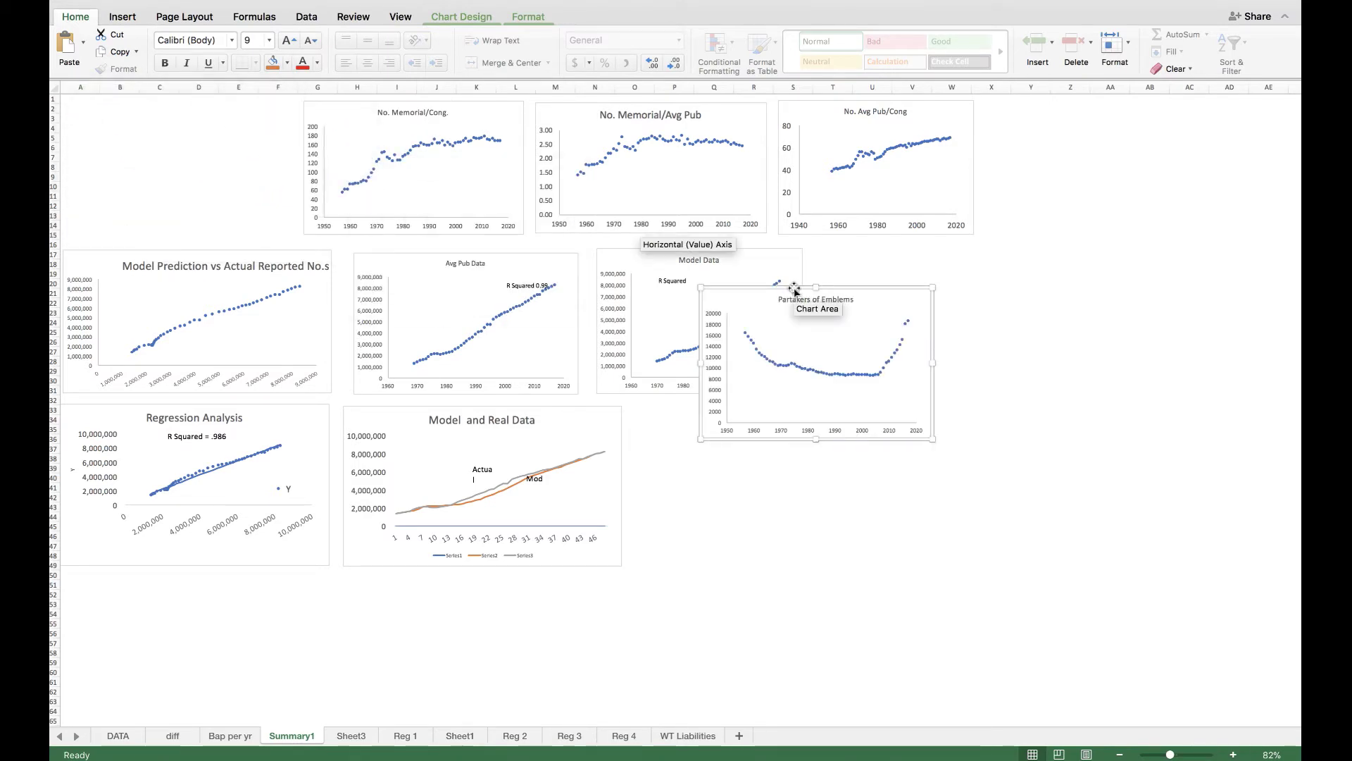
pyautogui.moveTo(831, 291); pyautogui.dragTo(898, 370)
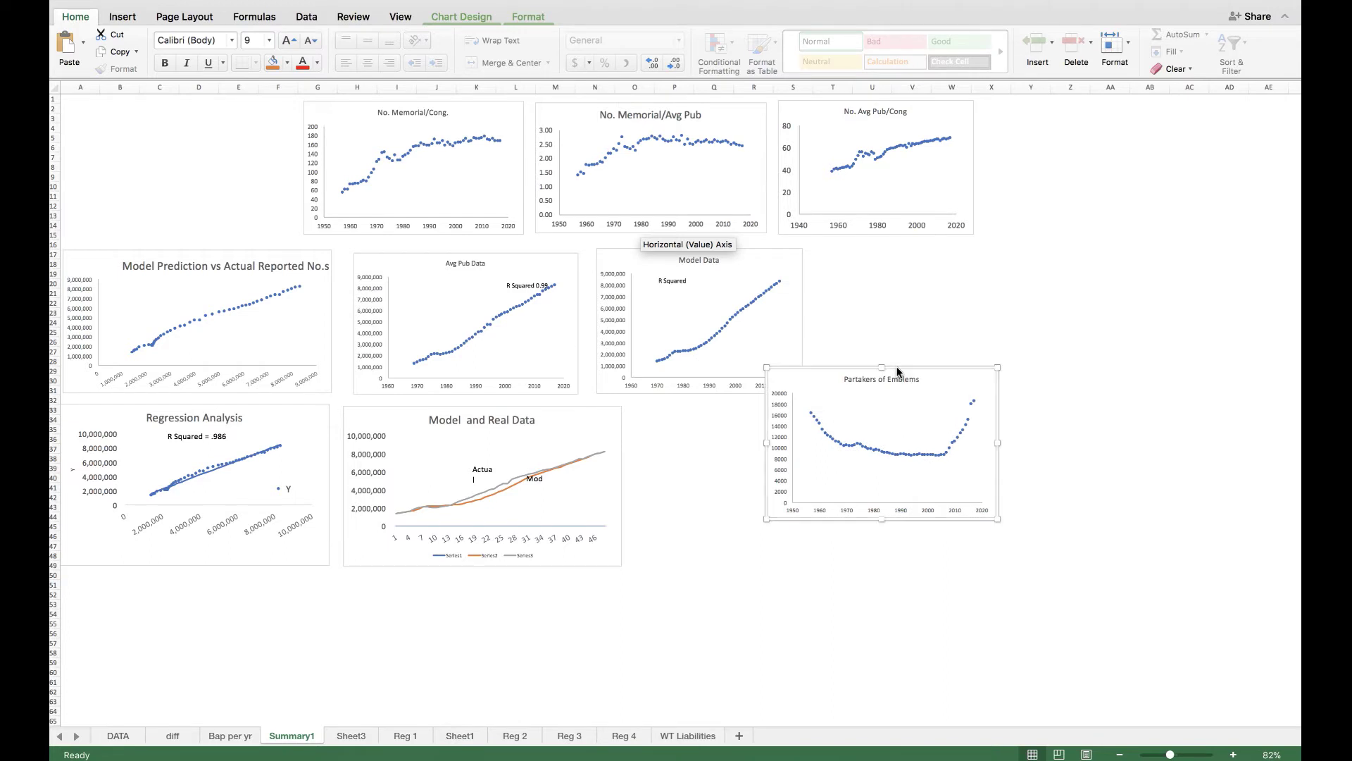
pyautogui.moveTo(997, 367)
pyautogui.mouseDown()
pyautogui.moveTo(958, 398)
pyautogui.moveTo(690, 301)
pyautogui.moveTo(268, 99)
pyautogui.moveTo(511, 134)
pyautogui.moveTo(817, 252)
pyautogui.mouseUp()
pyautogui.click(821, 400)
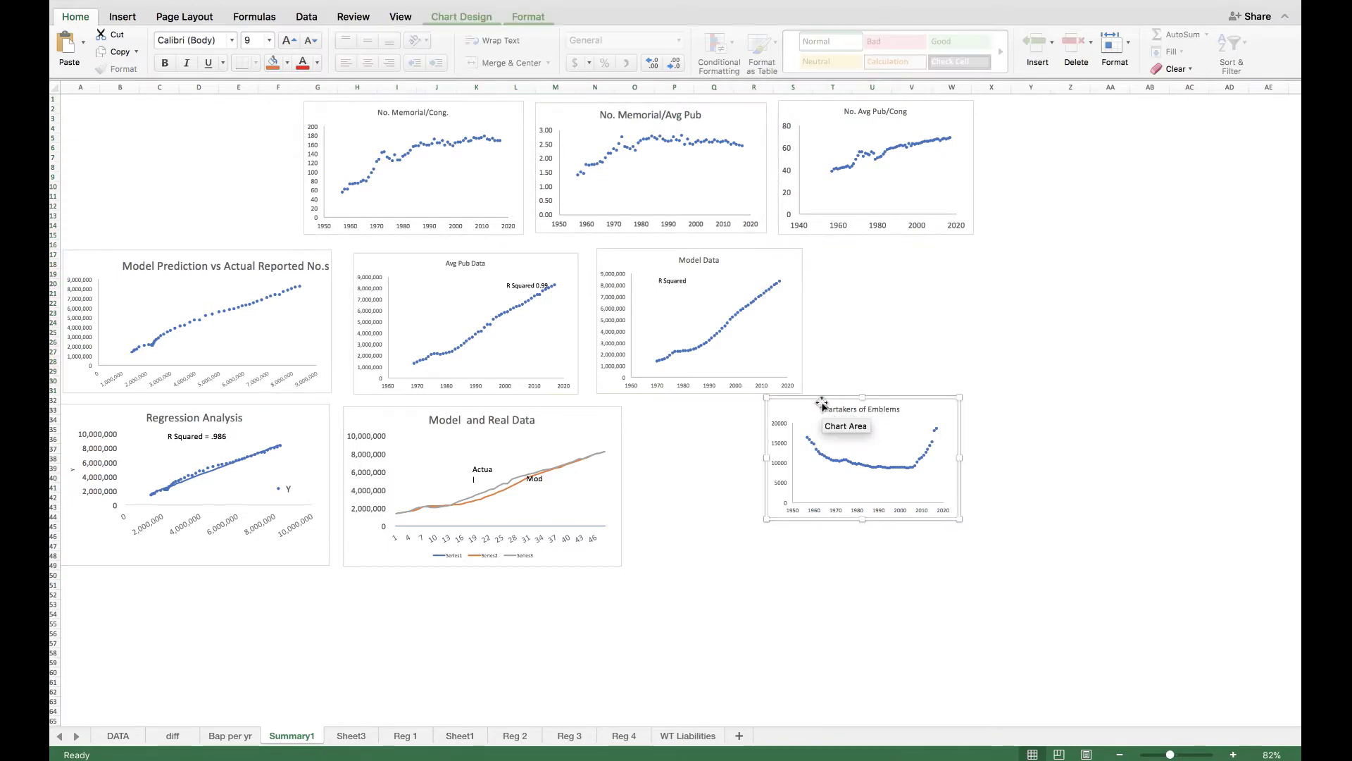
pyautogui.moveTo(815, 392); pyautogui.dragTo(75, 103)
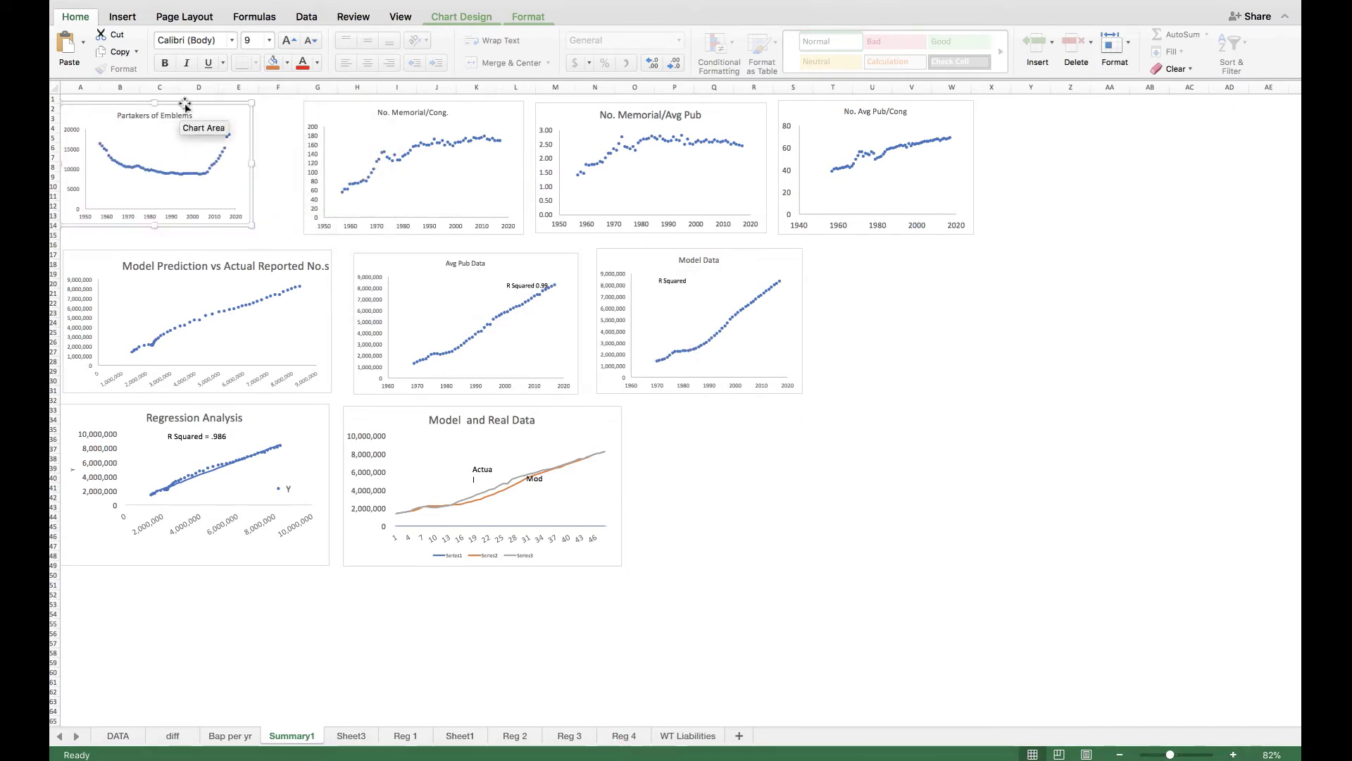
pyautogui.moveTo(185, 103); pyautogui.dragTo(203, 104)
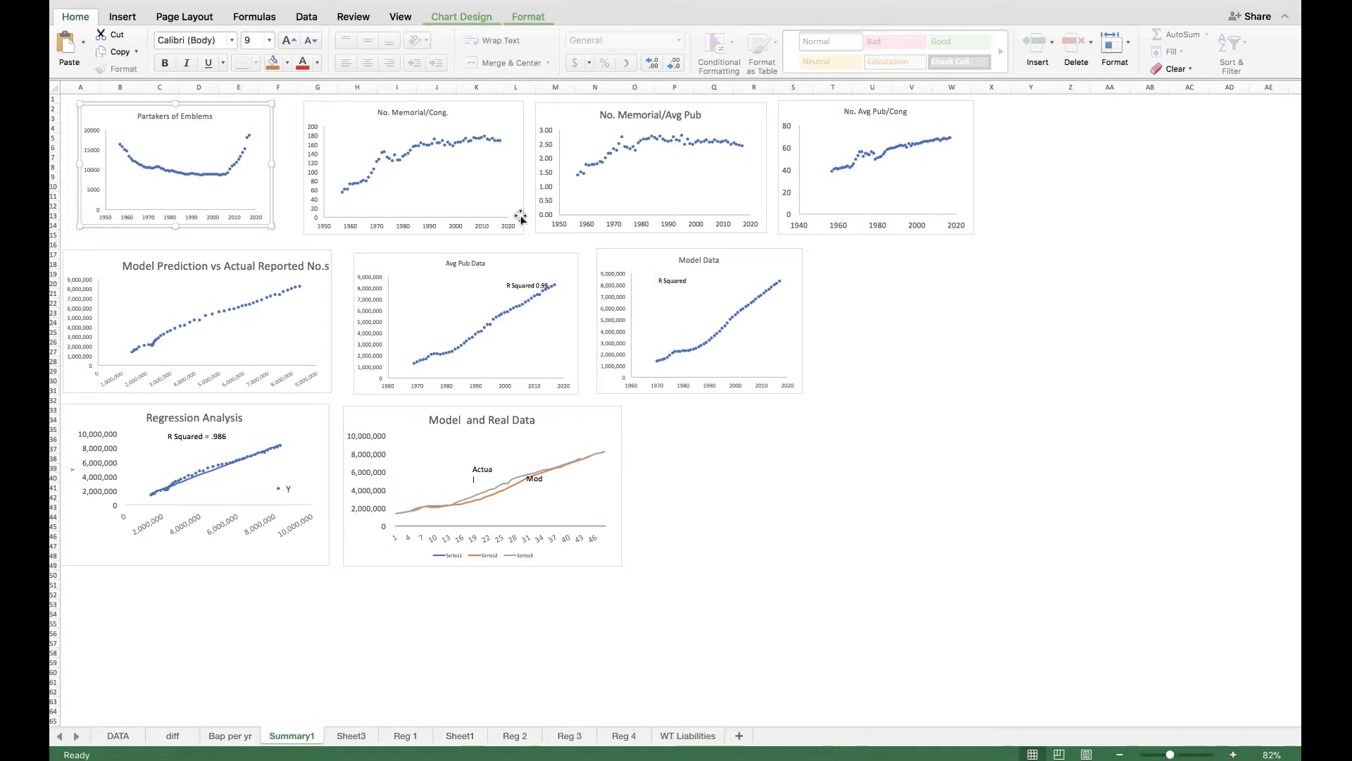
# Step: Inspect the No. Memorial/Cong. chart's data points from 1960 through the early 1980s to the later plateau
pyautogui.moveTo(350, 187)
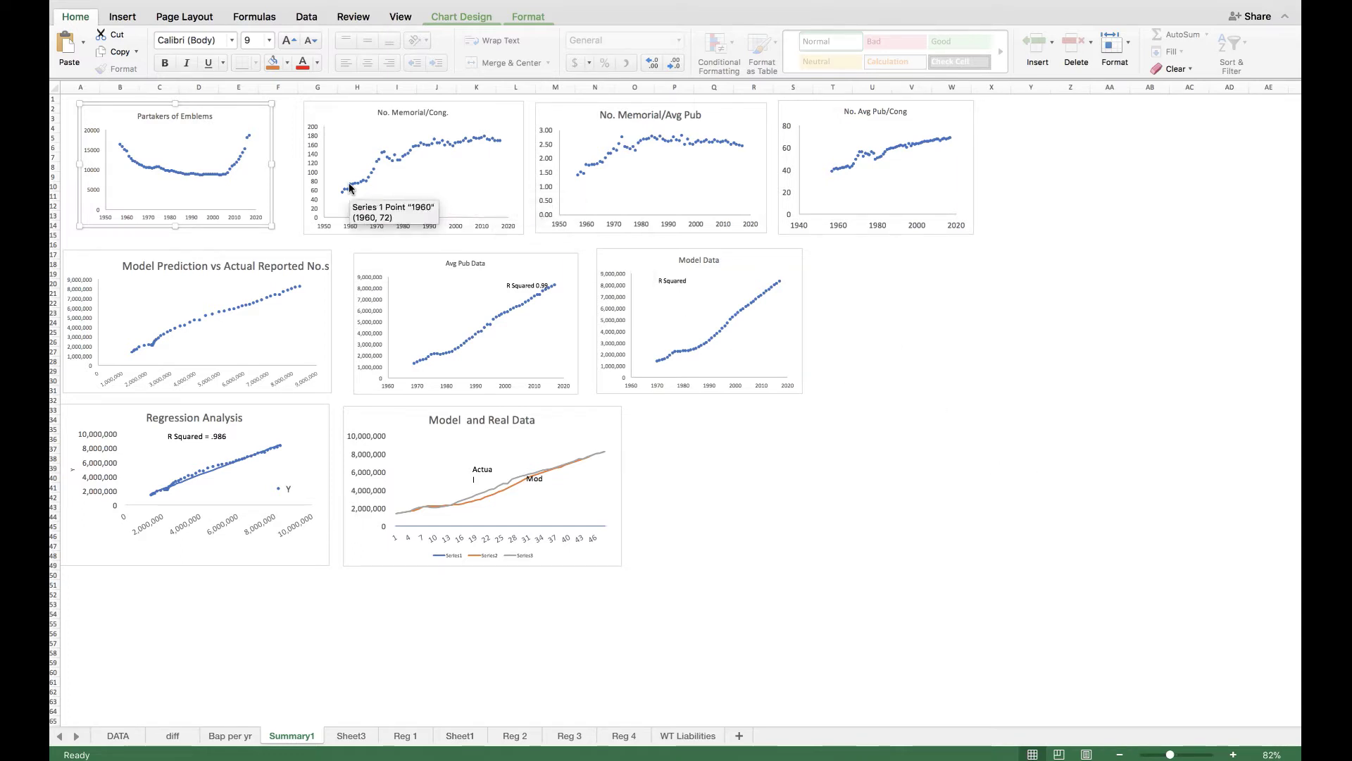
pyautogui.moveTo(433, 146)
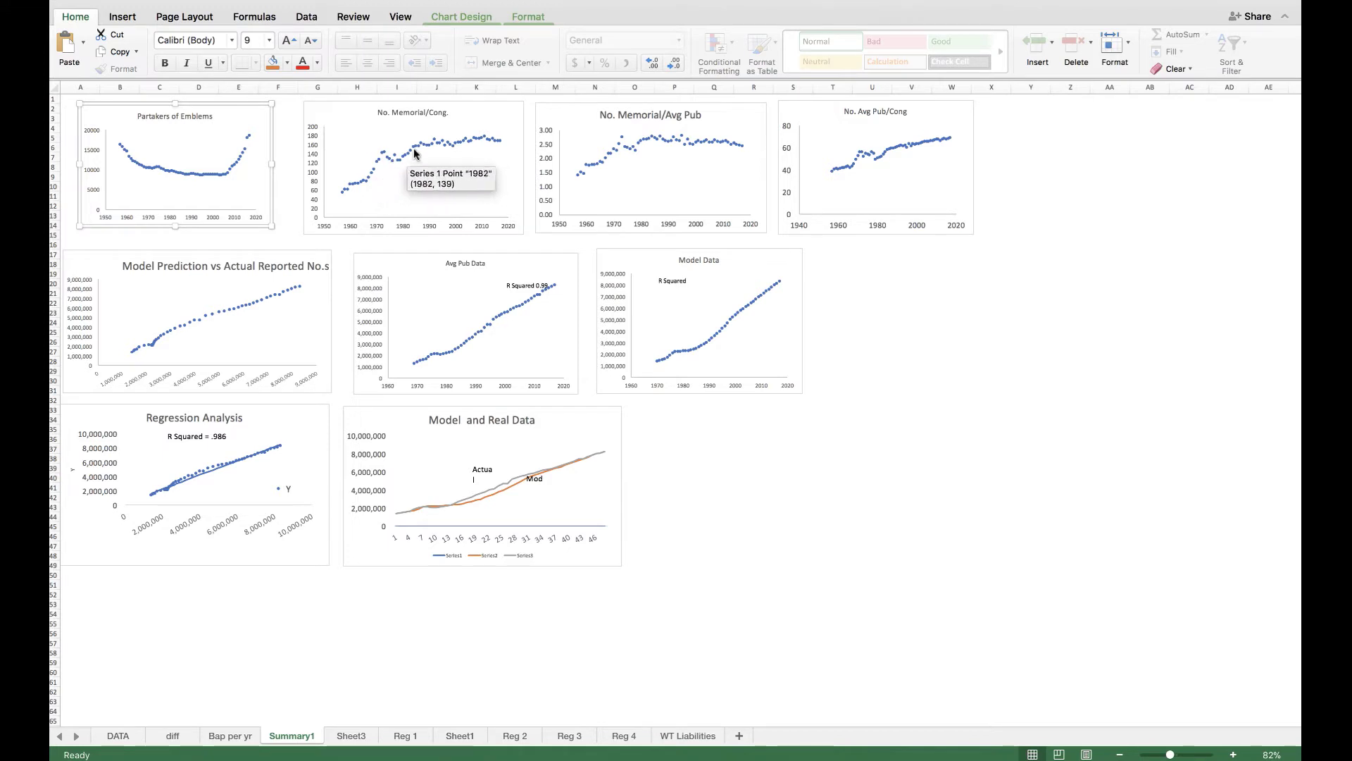
pyautogui.moveTo(479, 140)
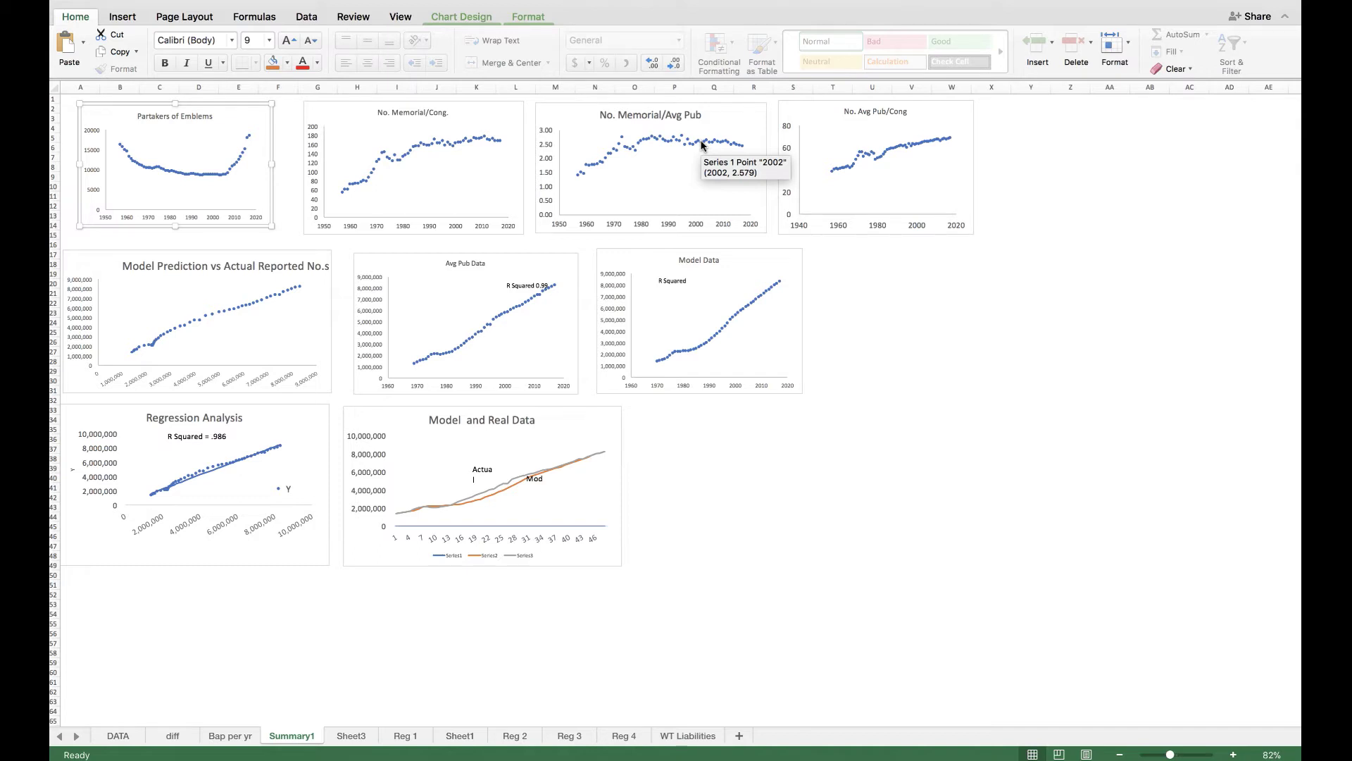
# Step: Examine the No. Memorial/Avg Pub chart, comparing its early points with the plateau and the most recent years
pyautogui.moveTo(656, 137)
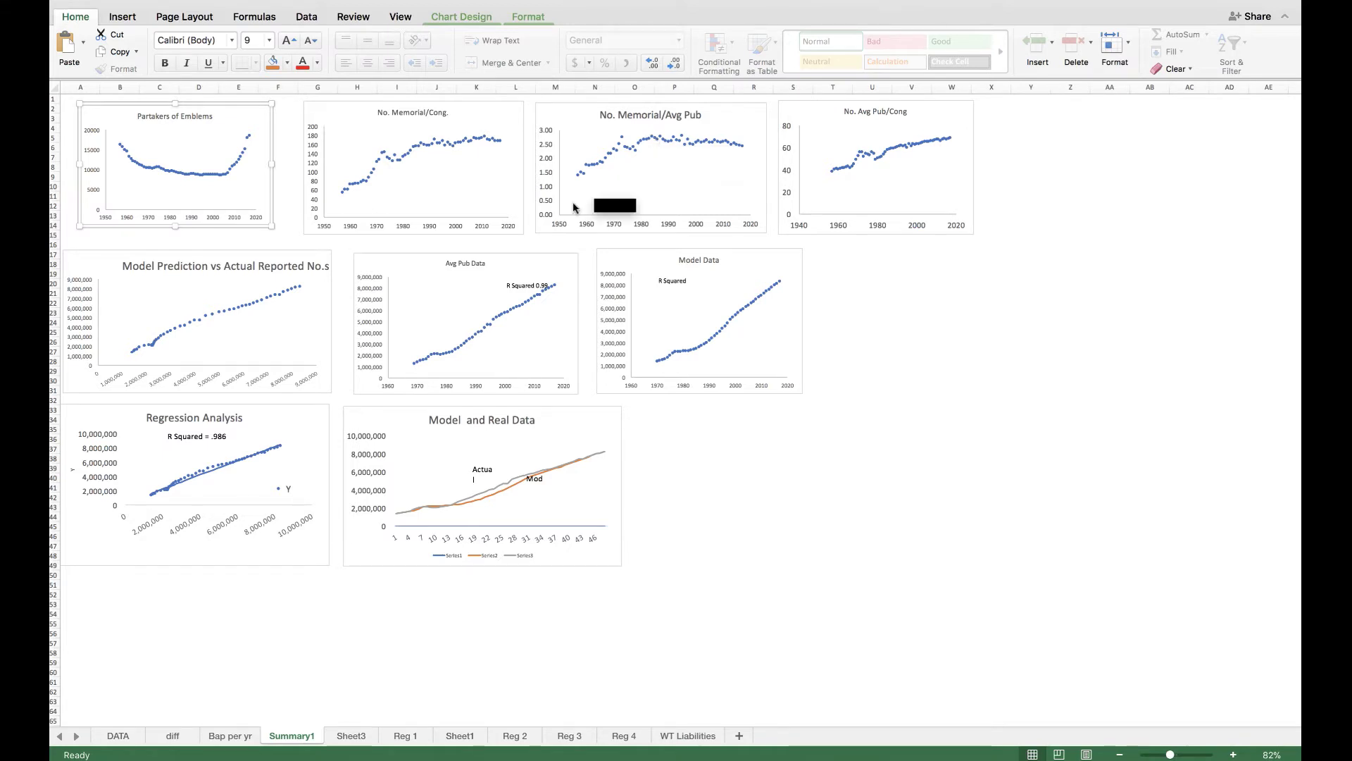
pyautogui.moveTo(586, 174)
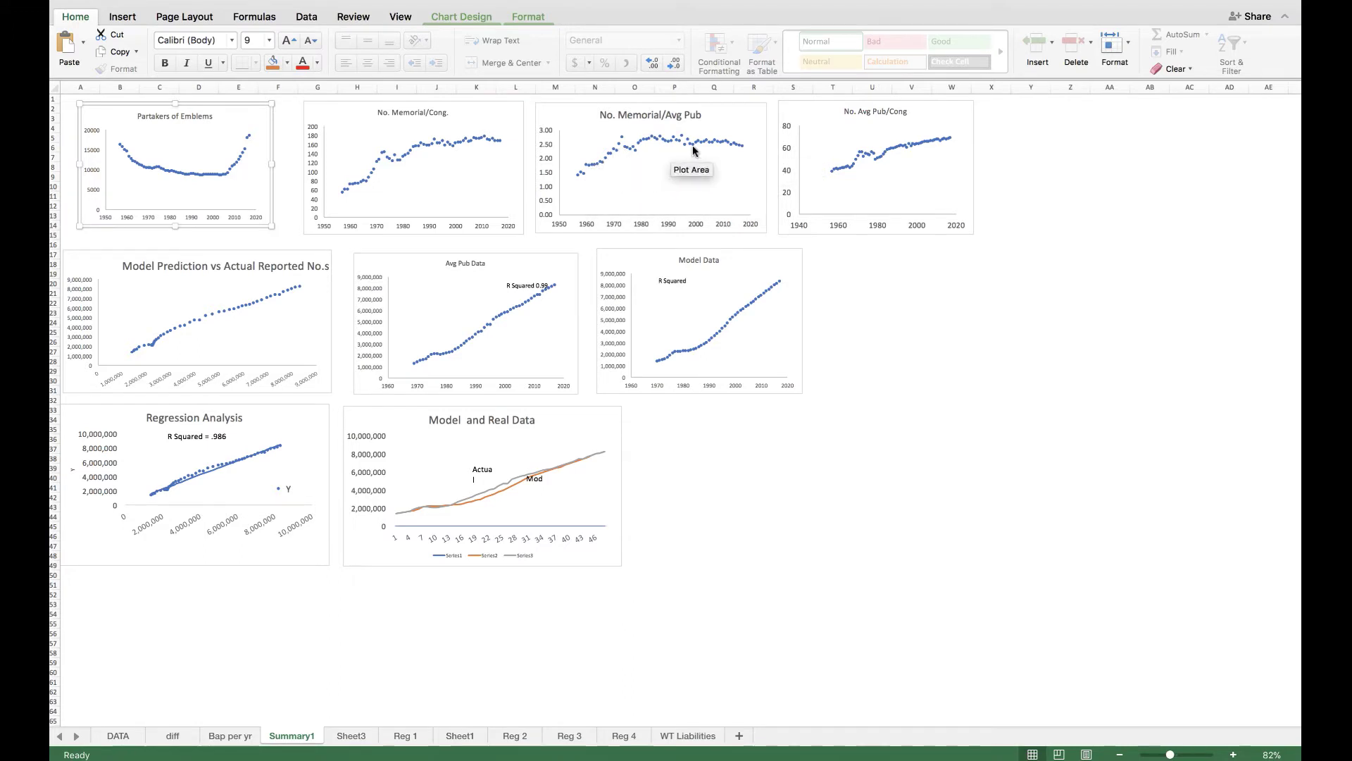
pyautogui.moveTo(734, 145)
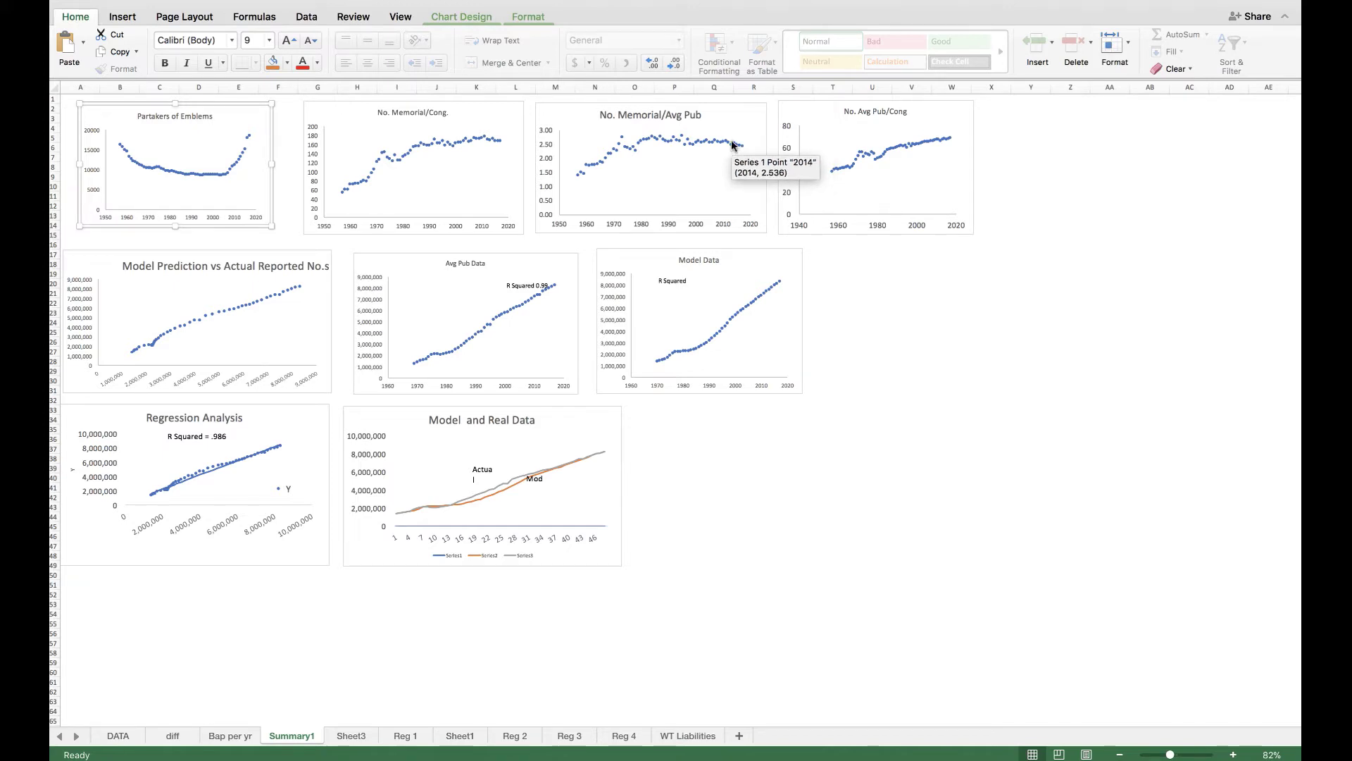
pyautogui.moveTo(653, 145)
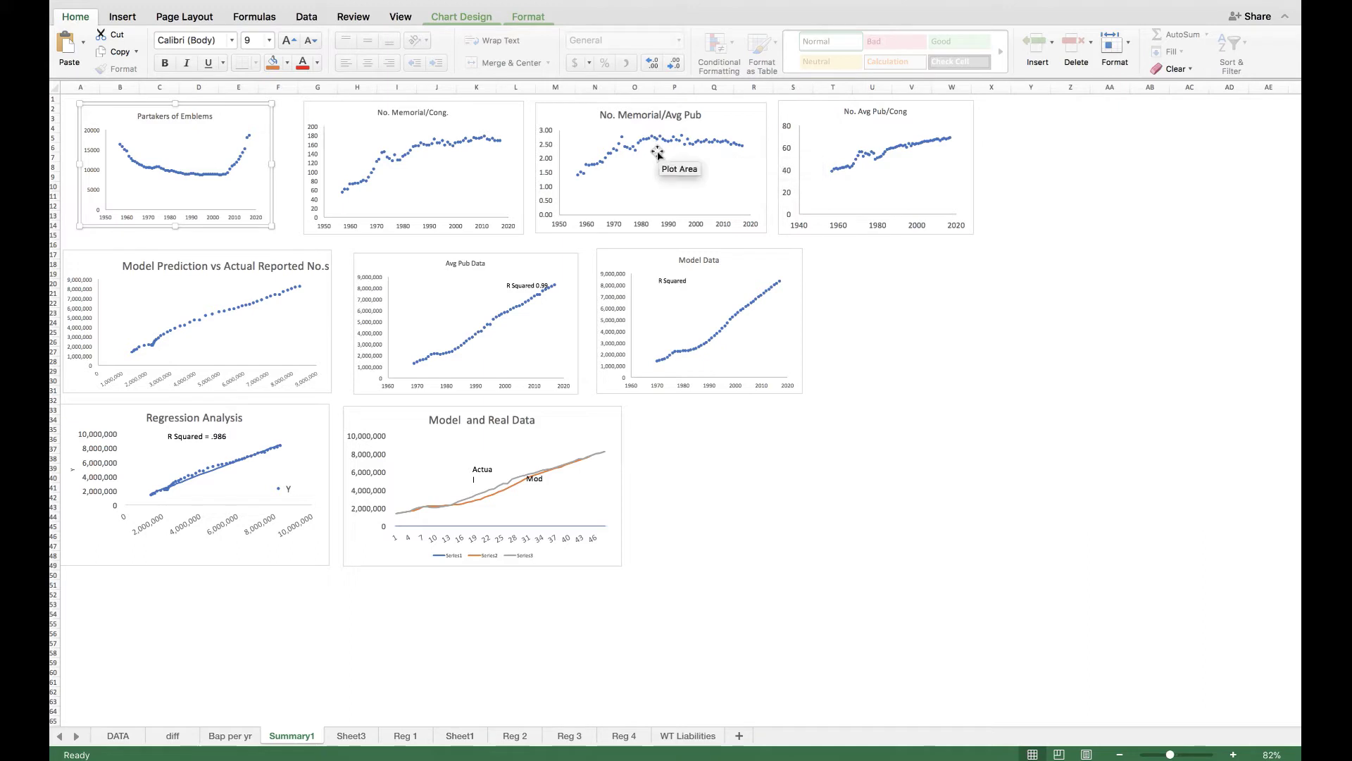
pyautogui.moveTo(593, 169)
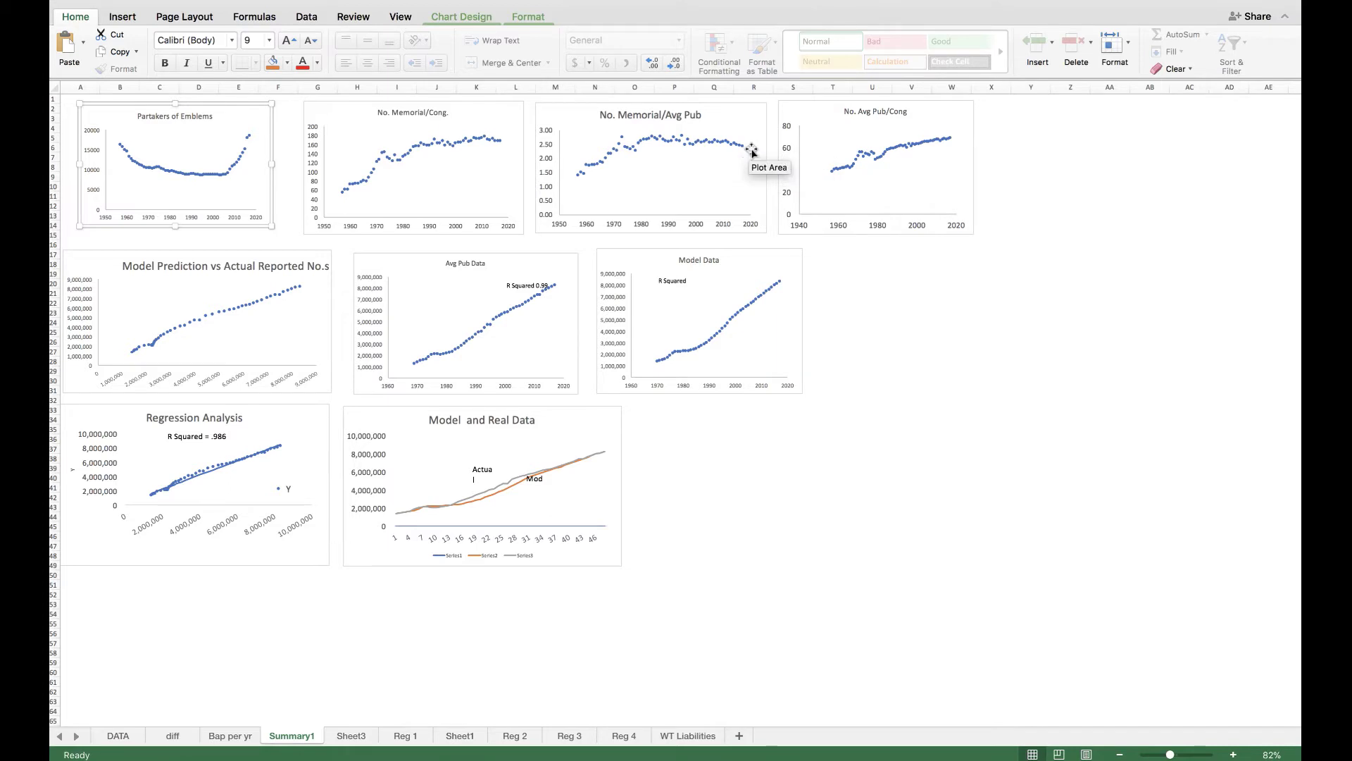
pyautogui.moveTo(741, 151)
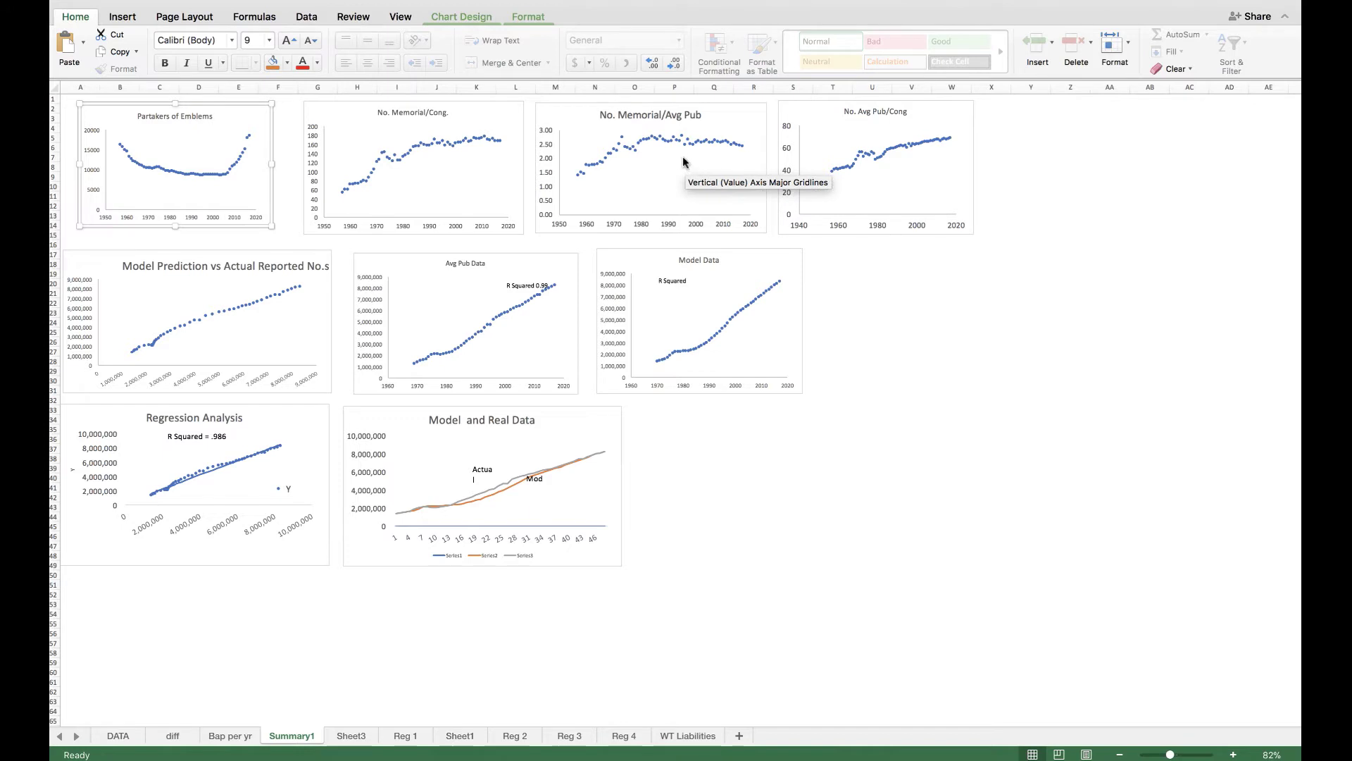
pyautogui.moveTo(671, 146)
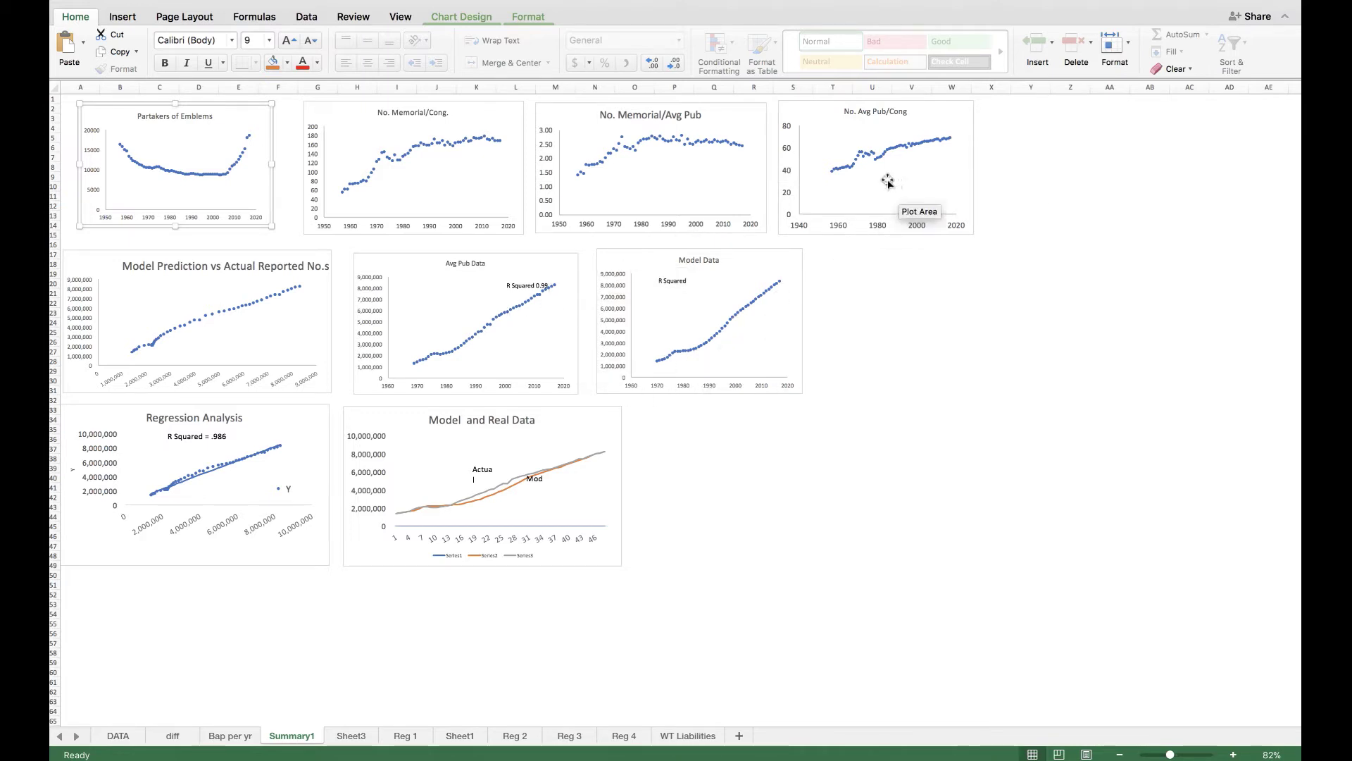
# Step: Enlarge the No. Avg Pub/Cong chart to inspect its points from the late 1970s onward, and shrink it back into the row of charts
pyautogui.moveTo(841, 169)
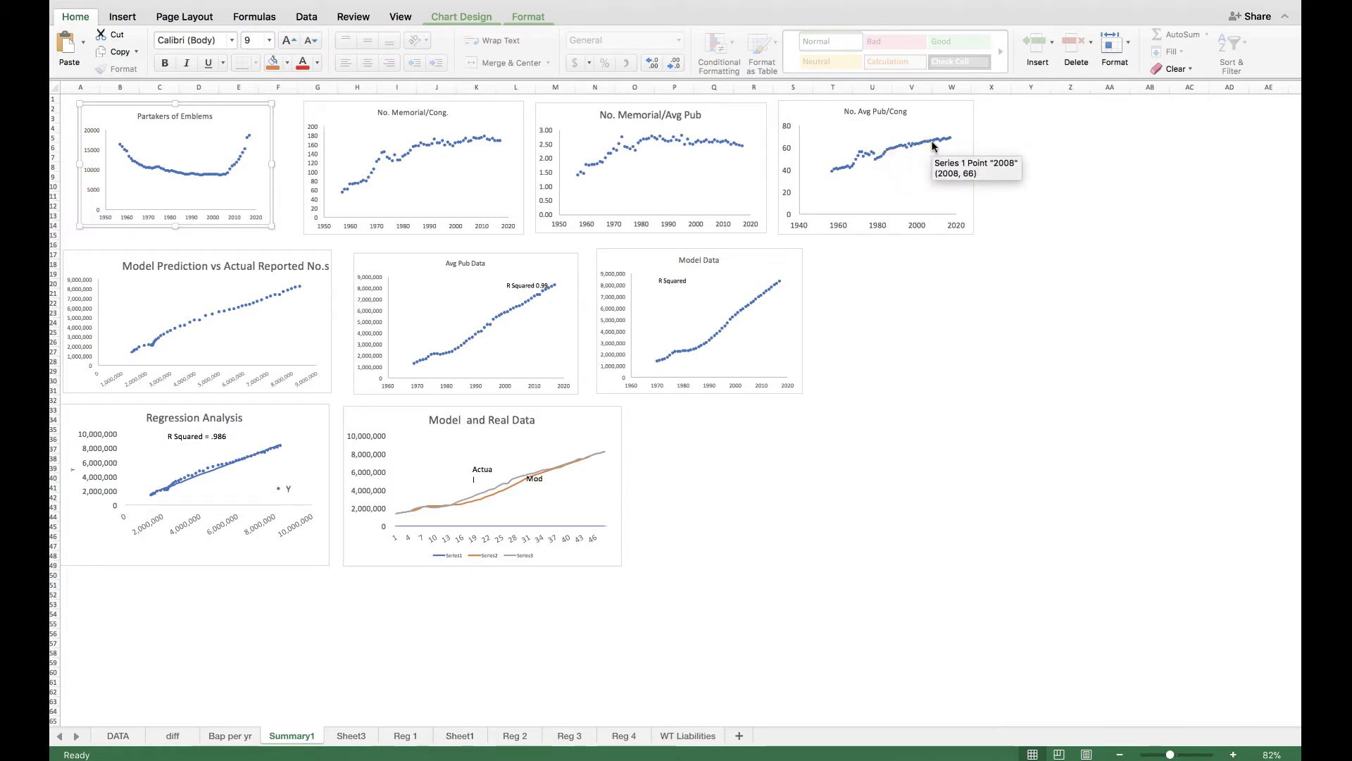
pyautogui.moveTo(957, 211); pyautogui.dragTo(1253, 469)
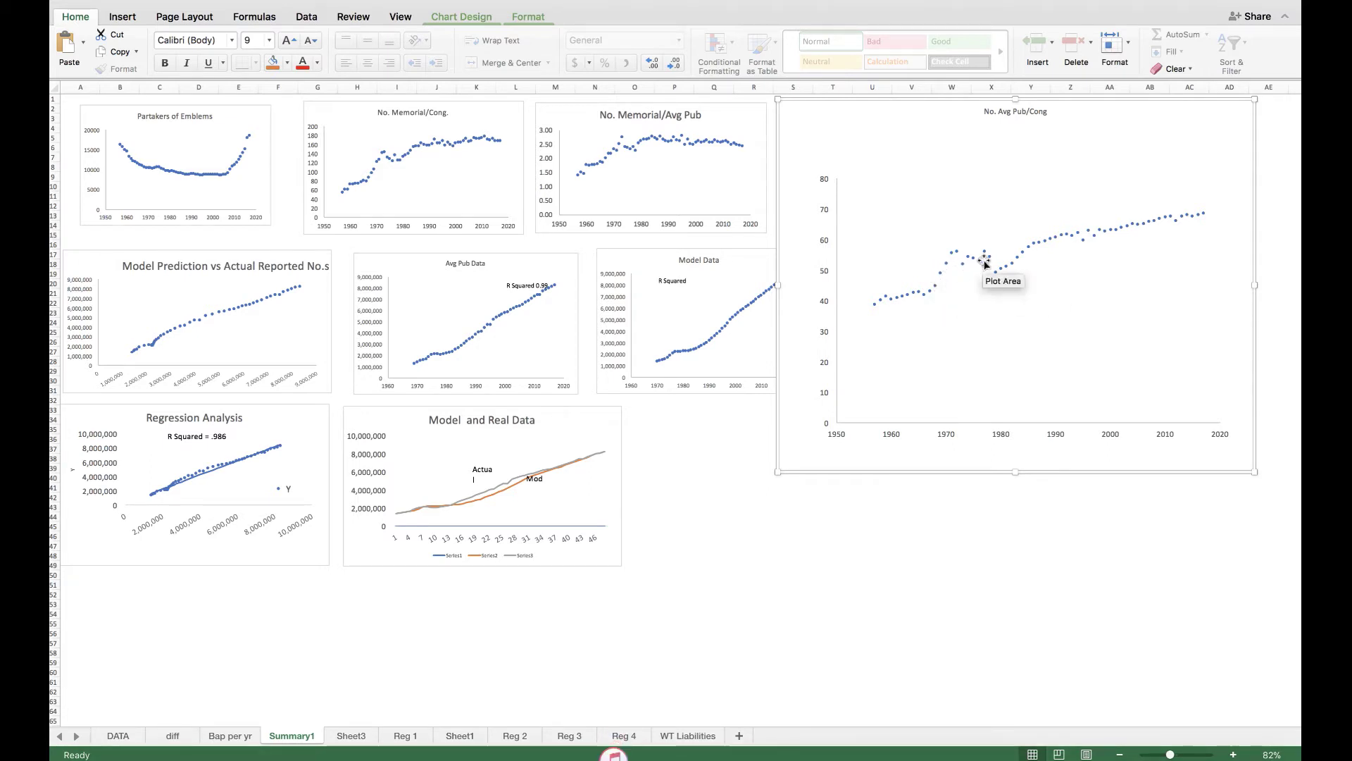
pyautogui.moveTo(998, 277)
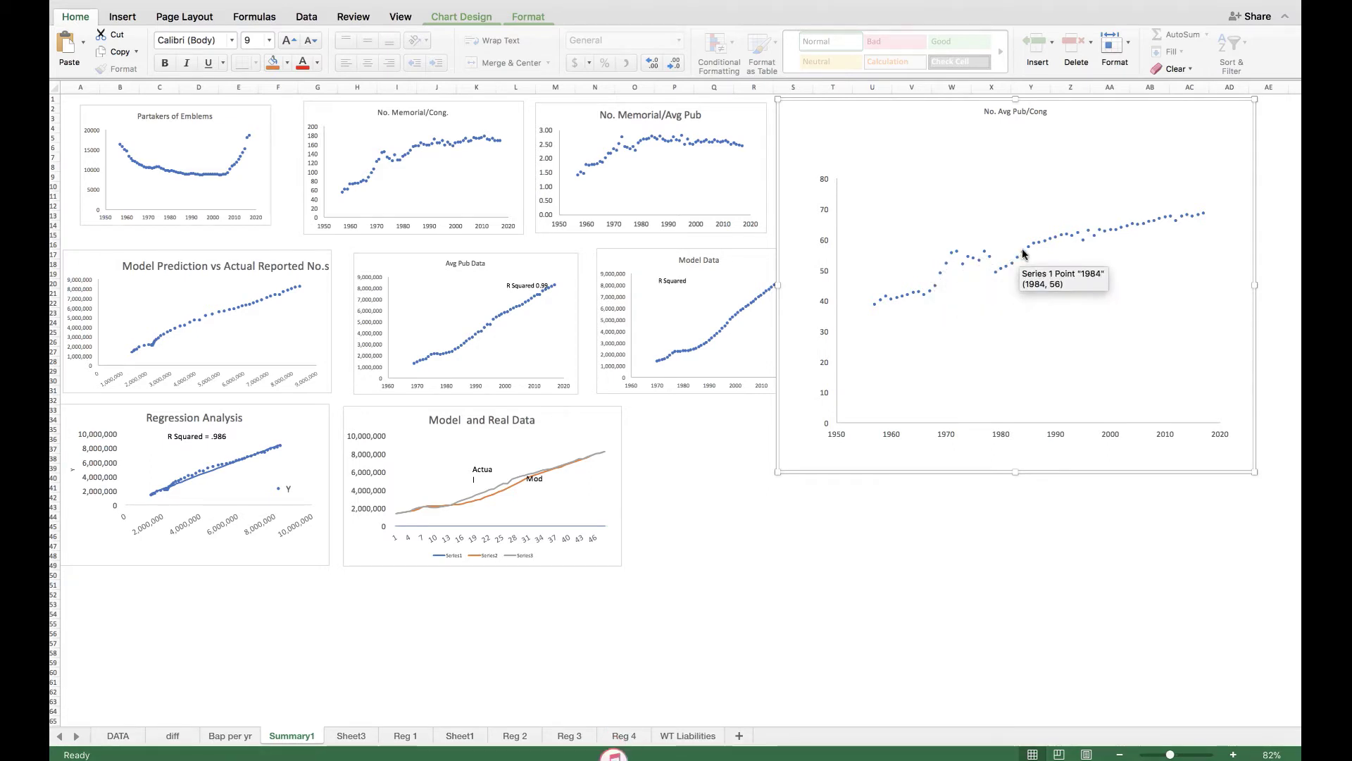
pyautogui.moveTo(1054, 247)
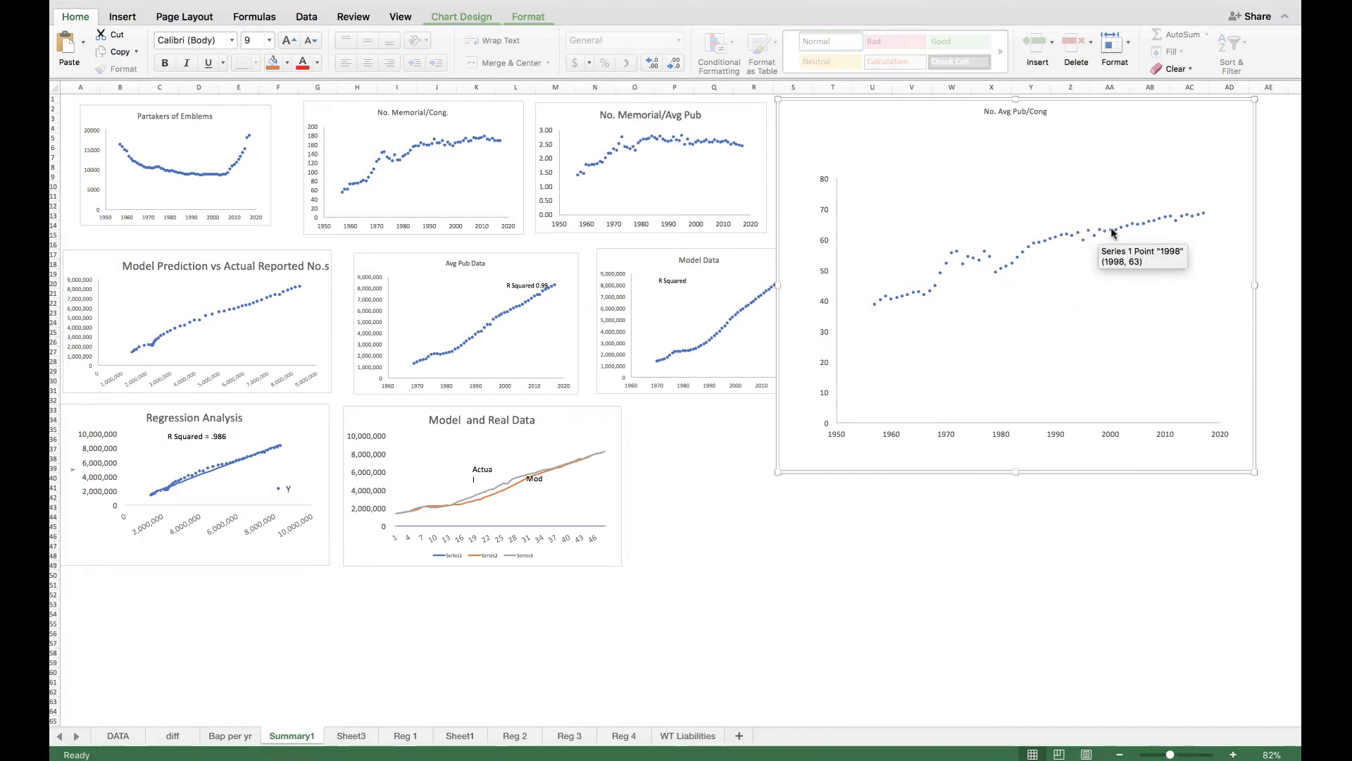
pyautogui.moveTo(1135, 227)
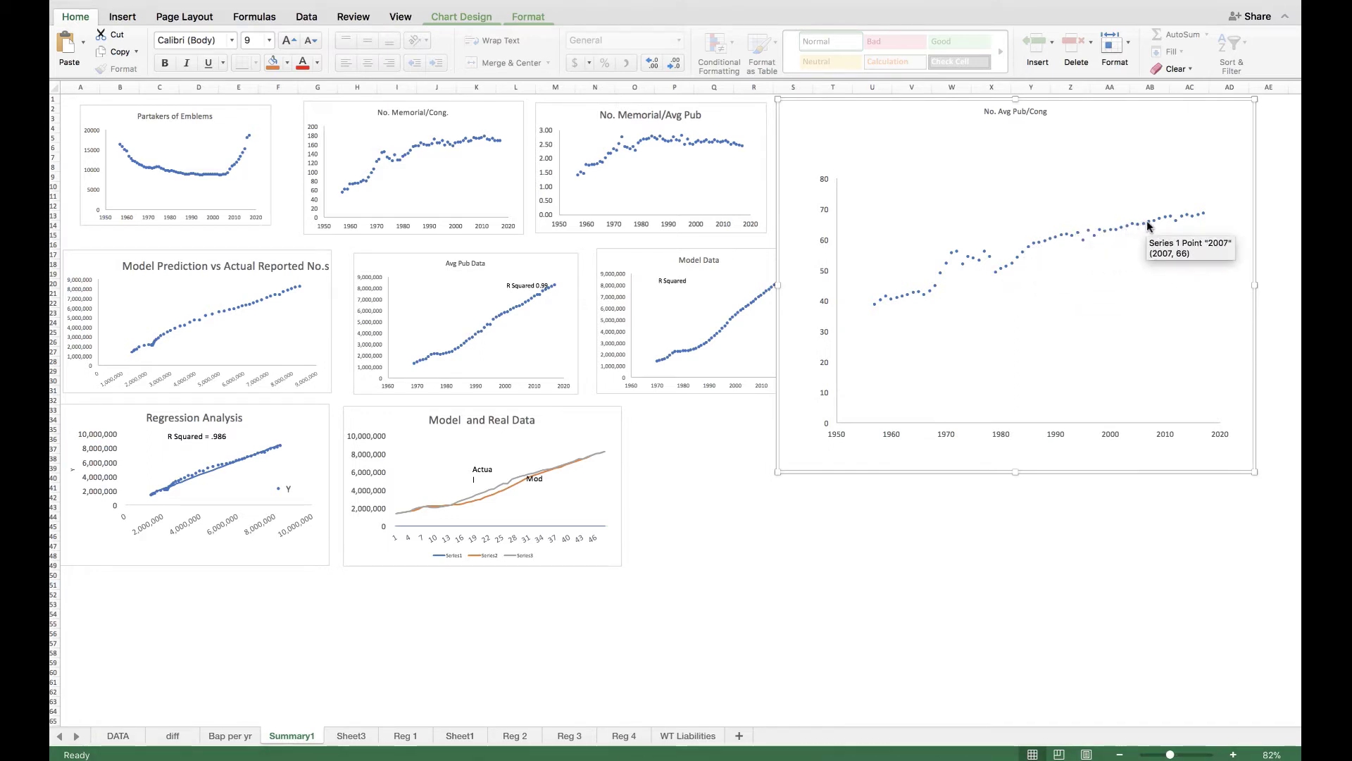
pyautogui.moveTo(1192, 217)
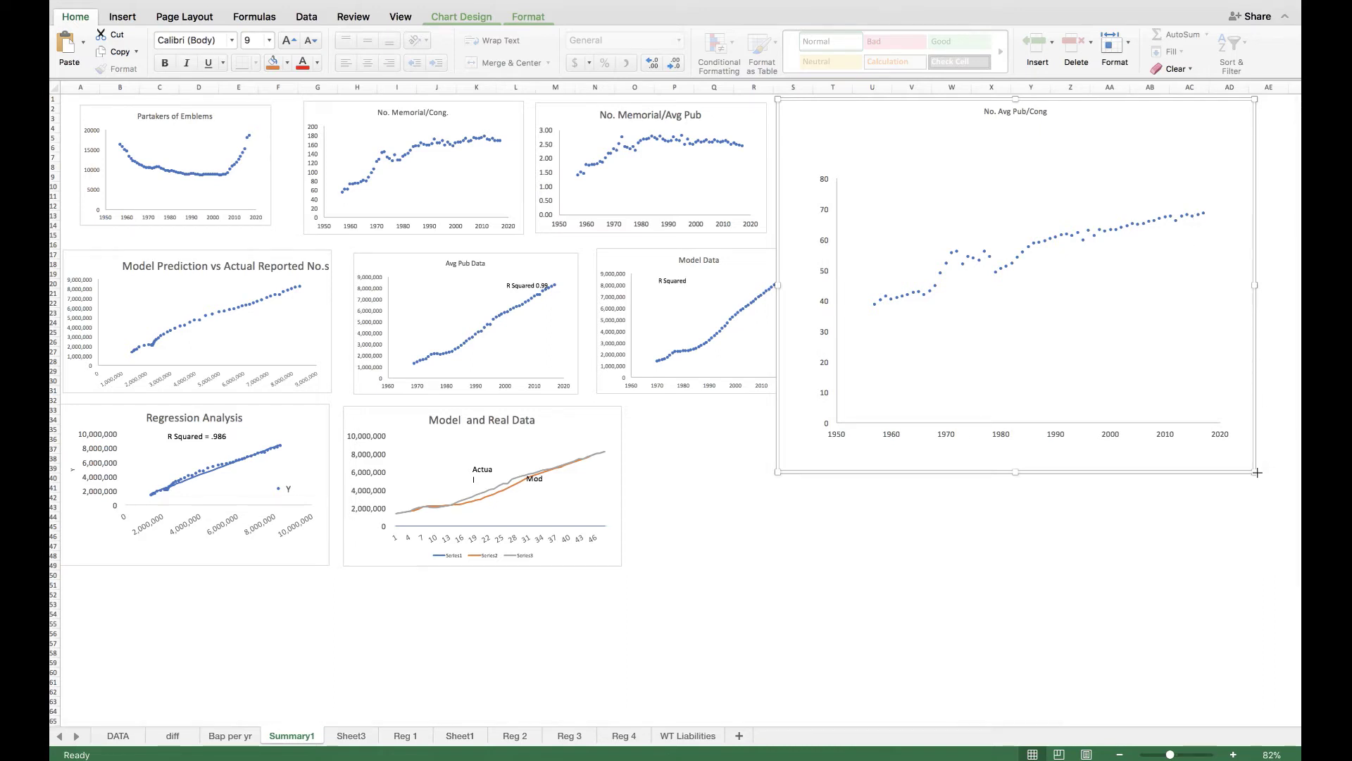
pyautogui.moveTo(1256, 472); pyautogui.dragTo(1021, 241)
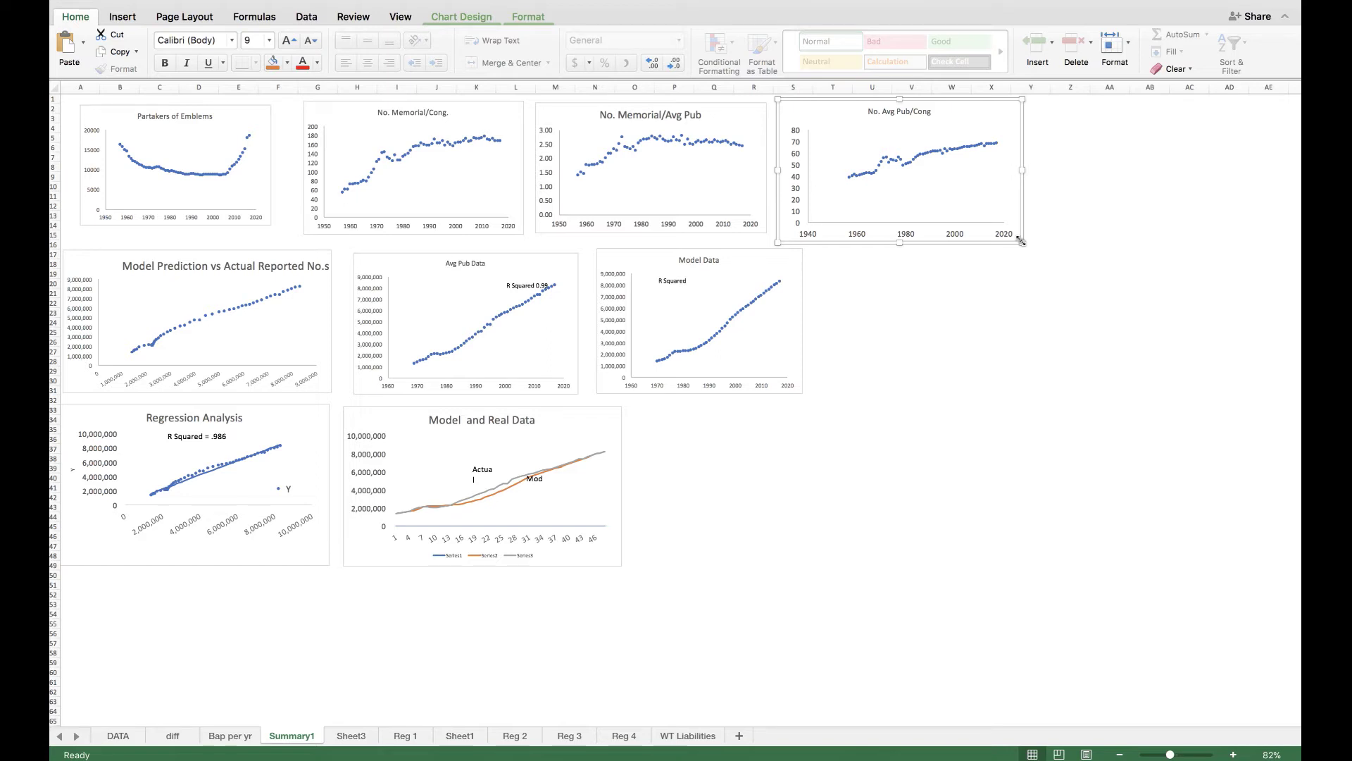
pyautogui.moveTo(979, 150)
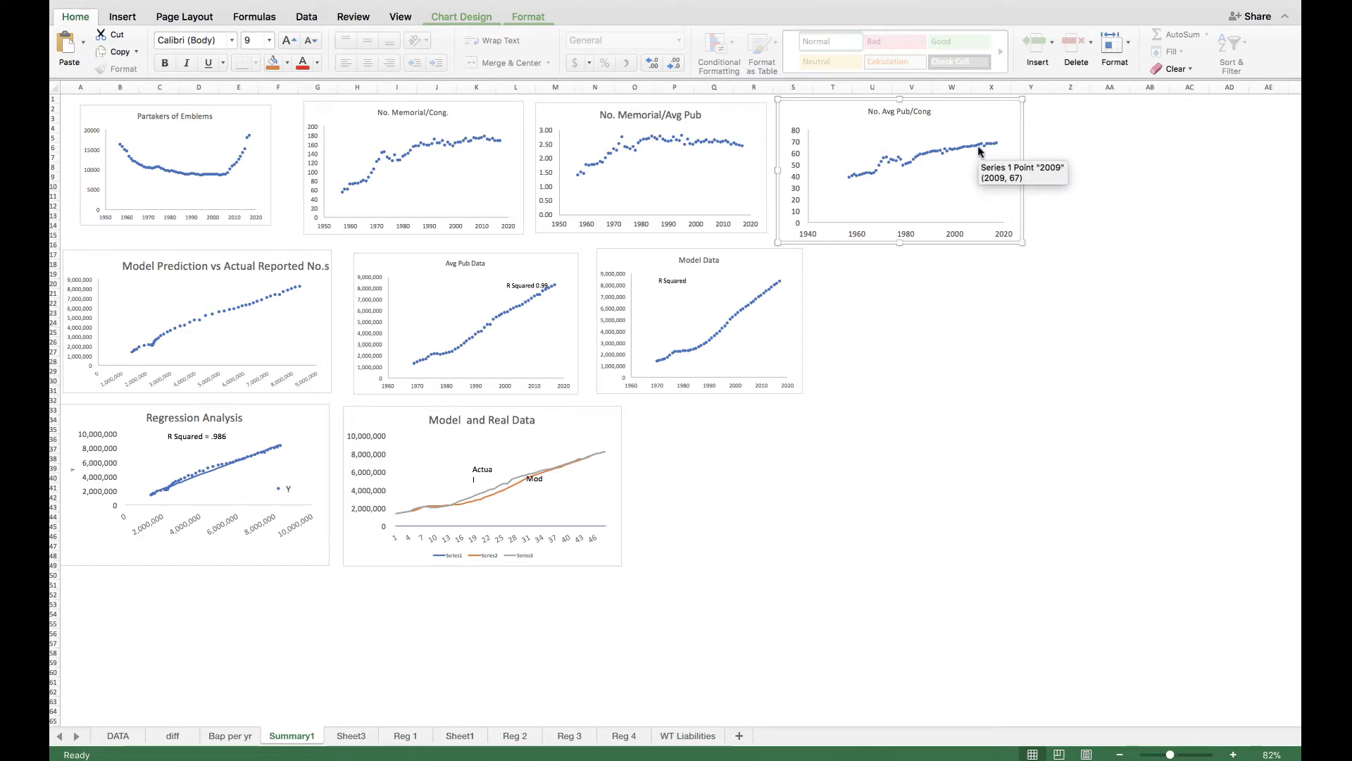
# Step: Move the Avg Pub Data chart into the empty space beside the Model Data chart and enlarge it to inspect its points up to 2017
pyautogui.moveTo(205, 317)
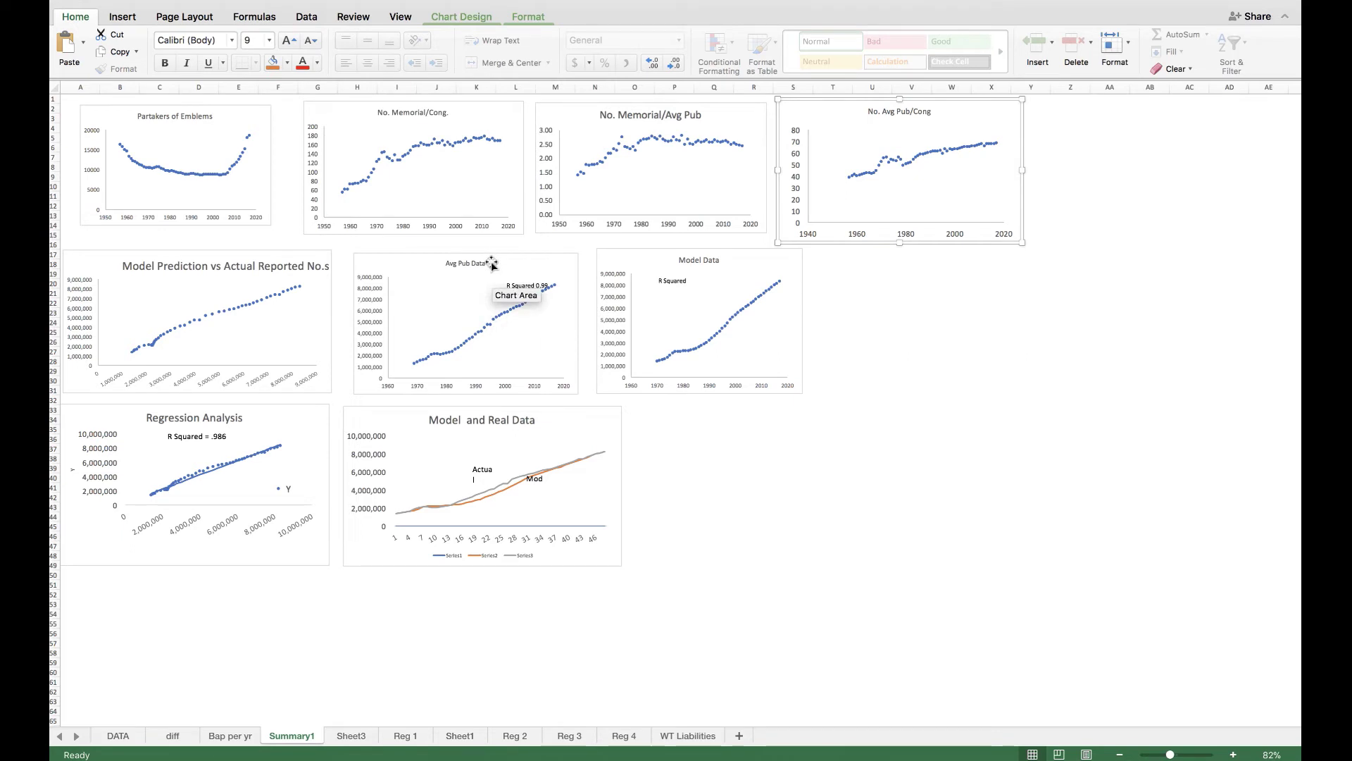
pyautogui.moveTo(497, 263); pyautogui.dragTo(983, 294)
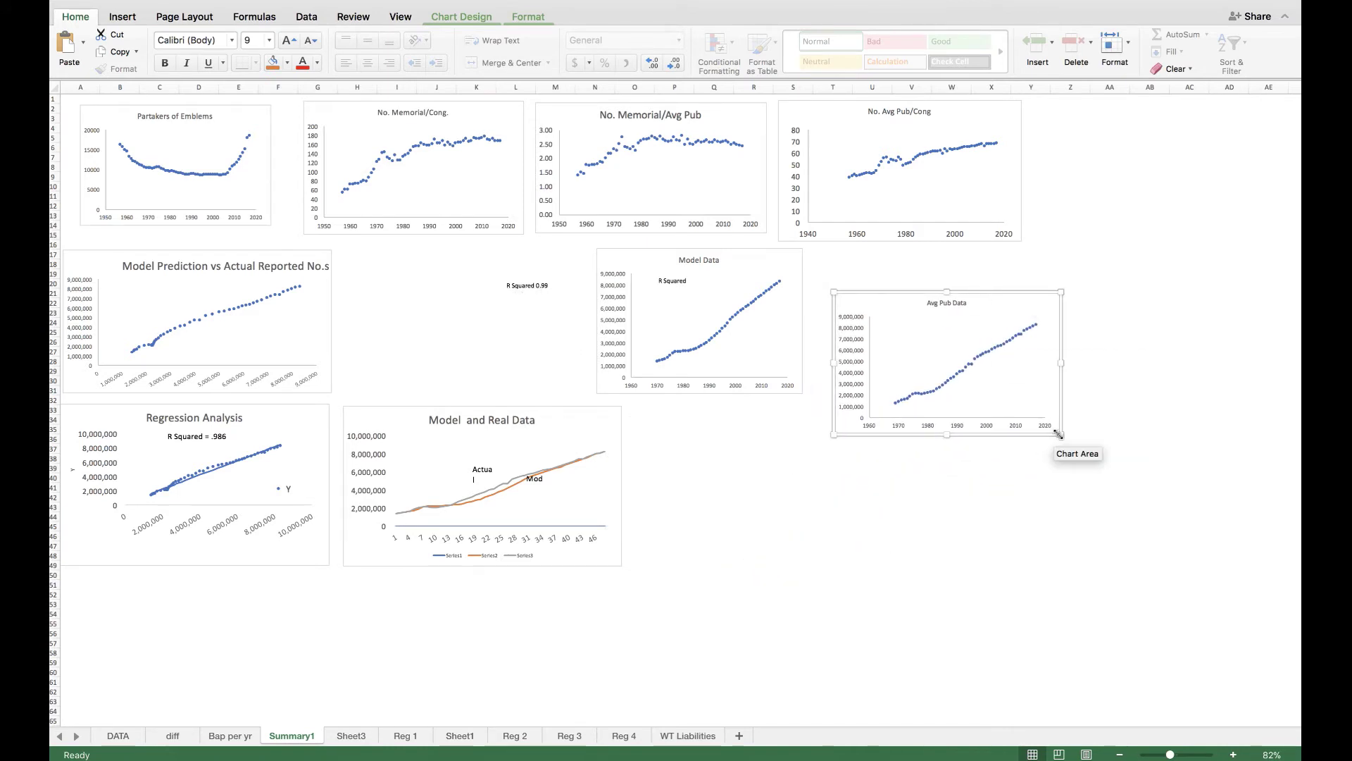
pyautogui.moveTo(1059, 434); pyautogui.dragTo(1259, 637)
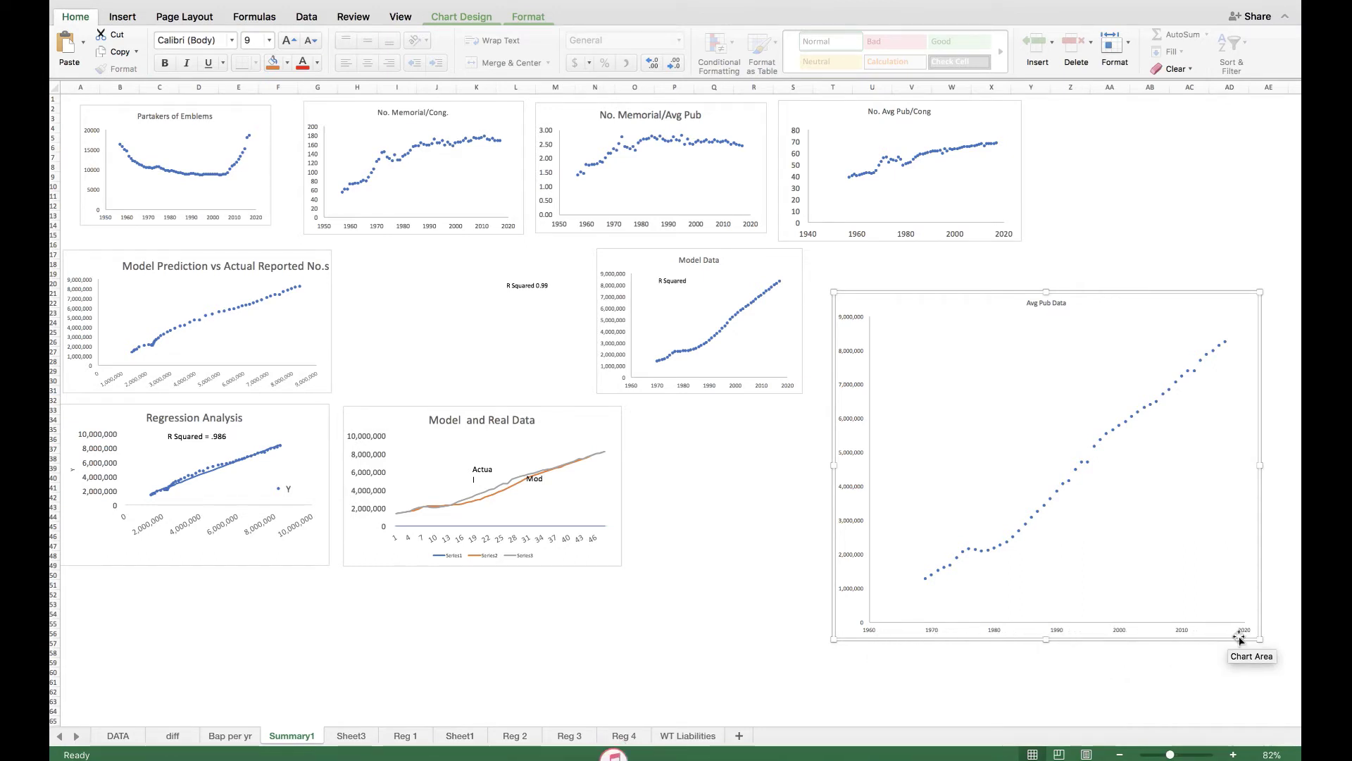
pyautogui.moveTo(927, 582)
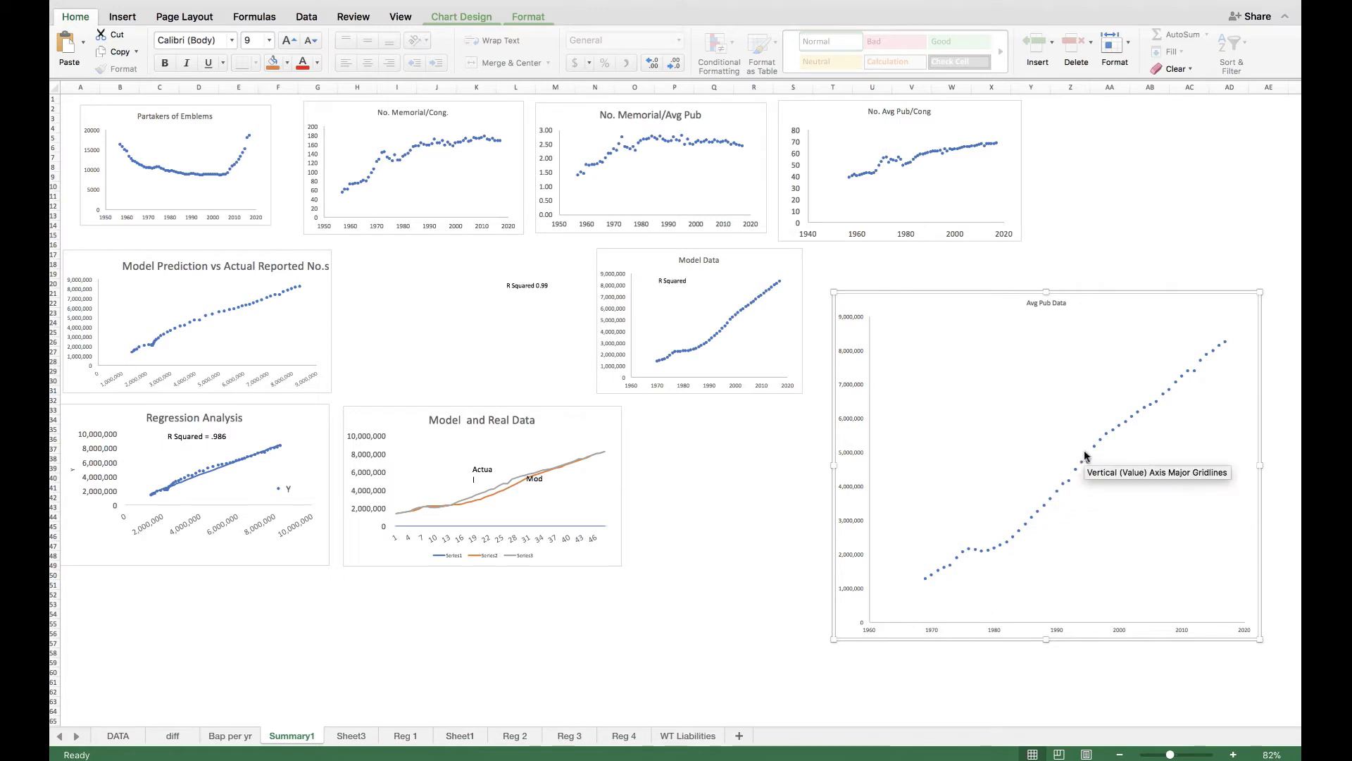
pyautogui.moveTo(1222, 346)
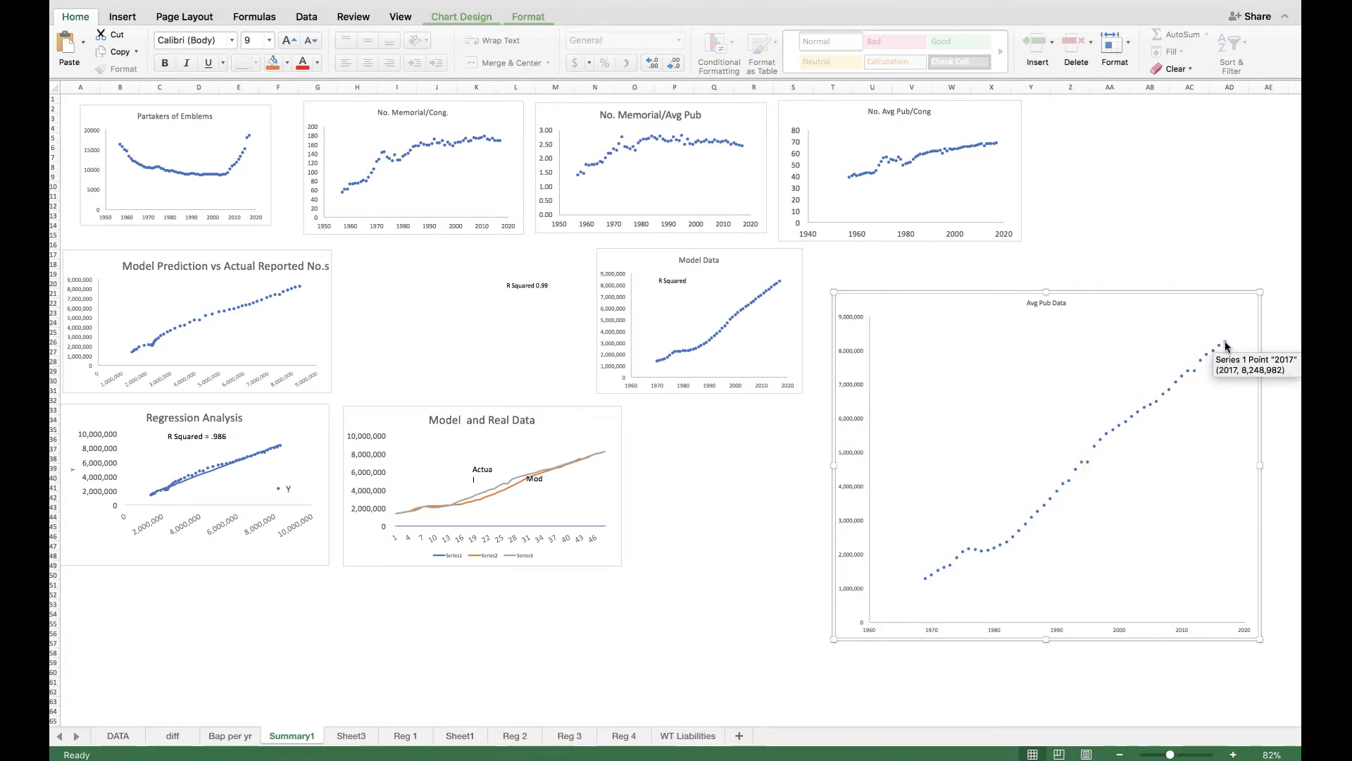
pyautogui.click(1224, 345)
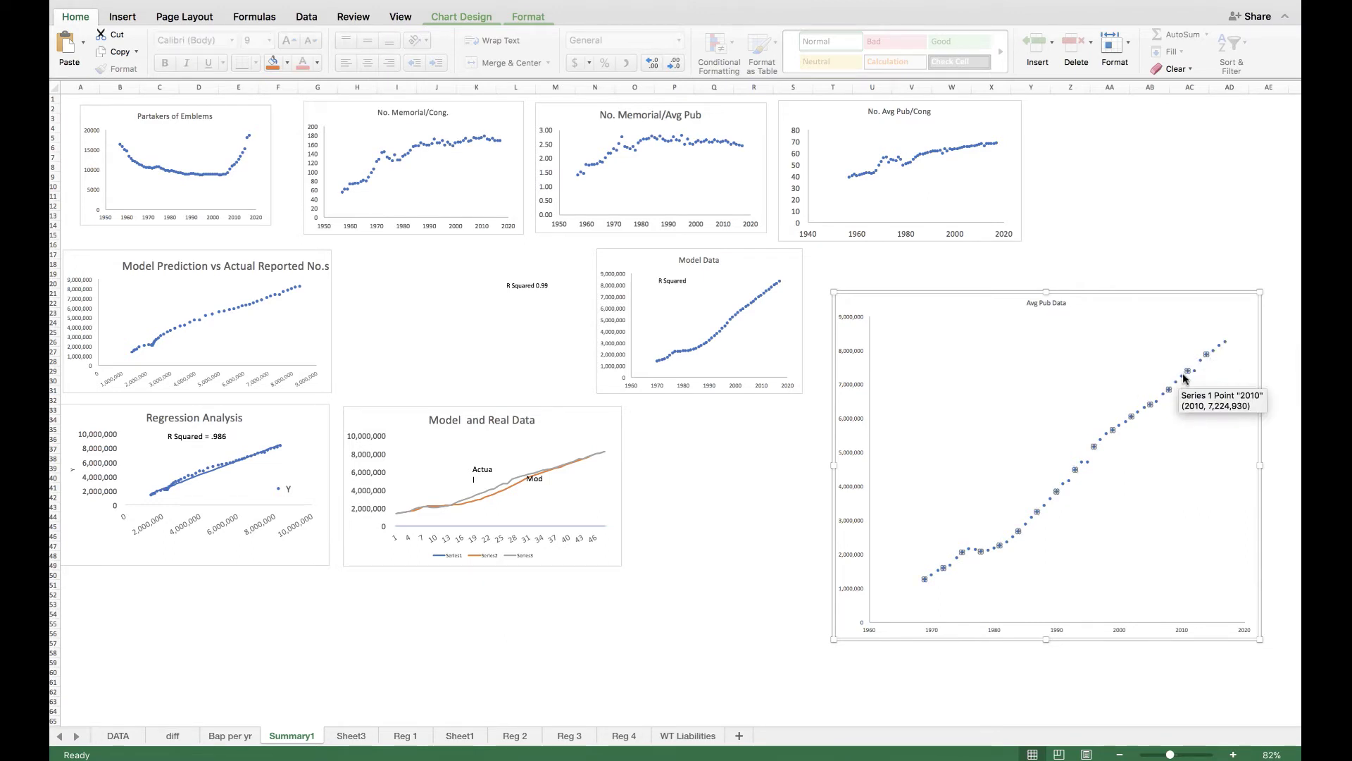
# Step: Look through the regression outputs on Reg 1, Reg 2, Reg 3 and Reg 4, plus the Sheet1 and diff sheets
pyautogui.click(406, 736)
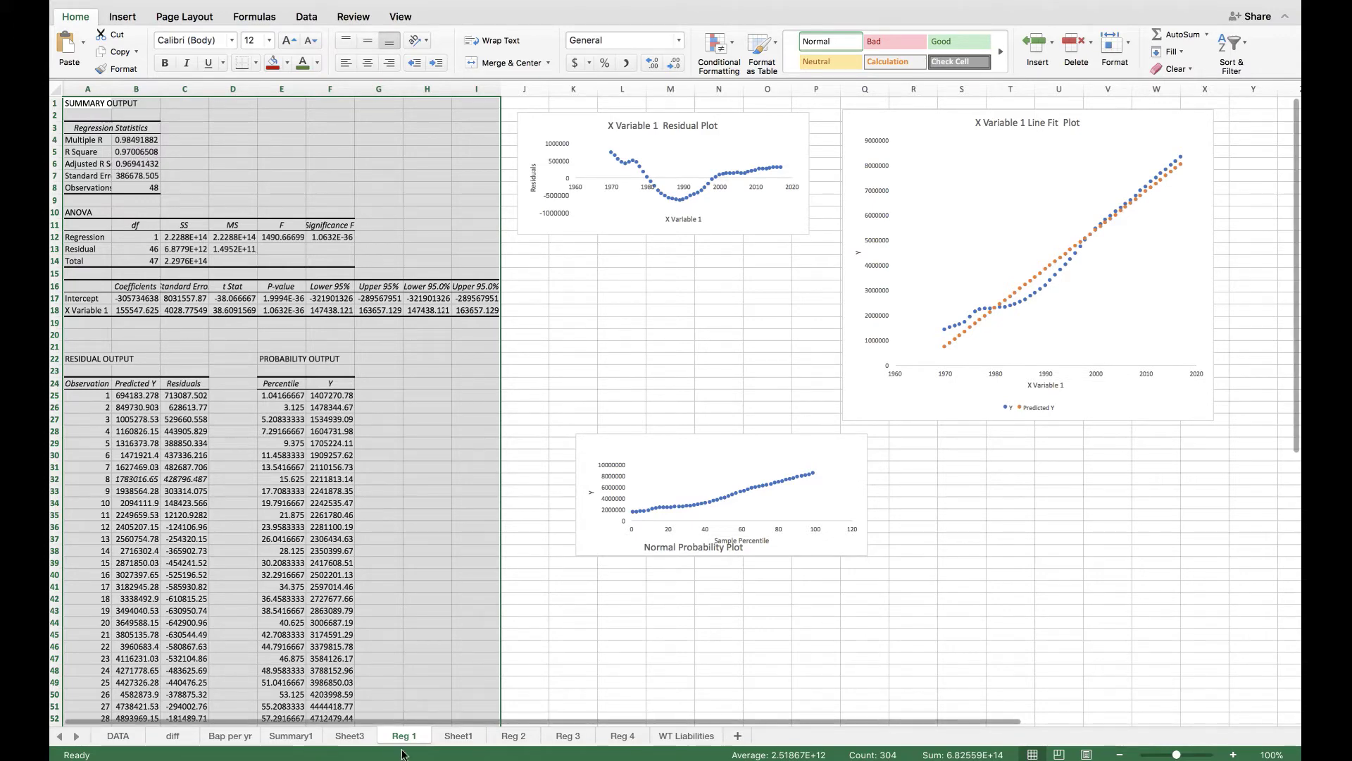
pyautogui.click(459, 736)
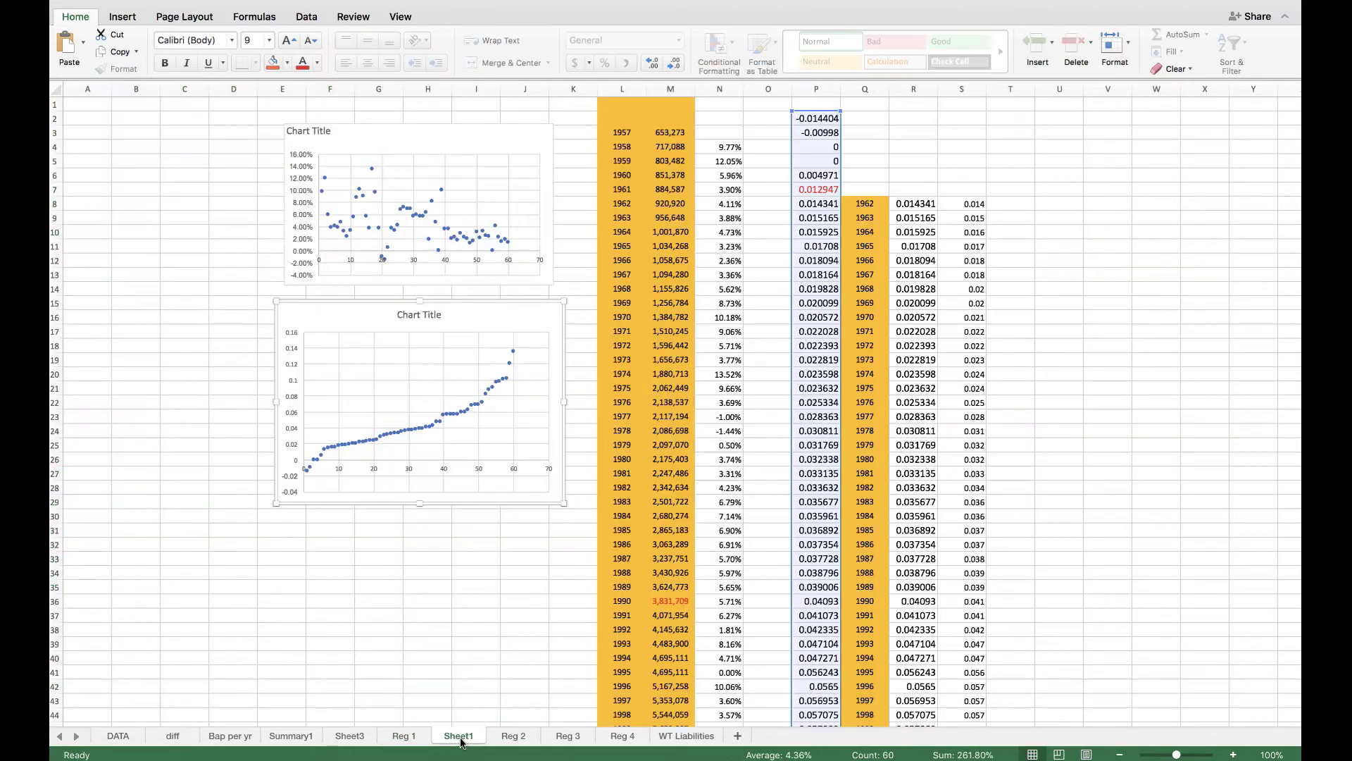
pyautogui.click(510, 737)
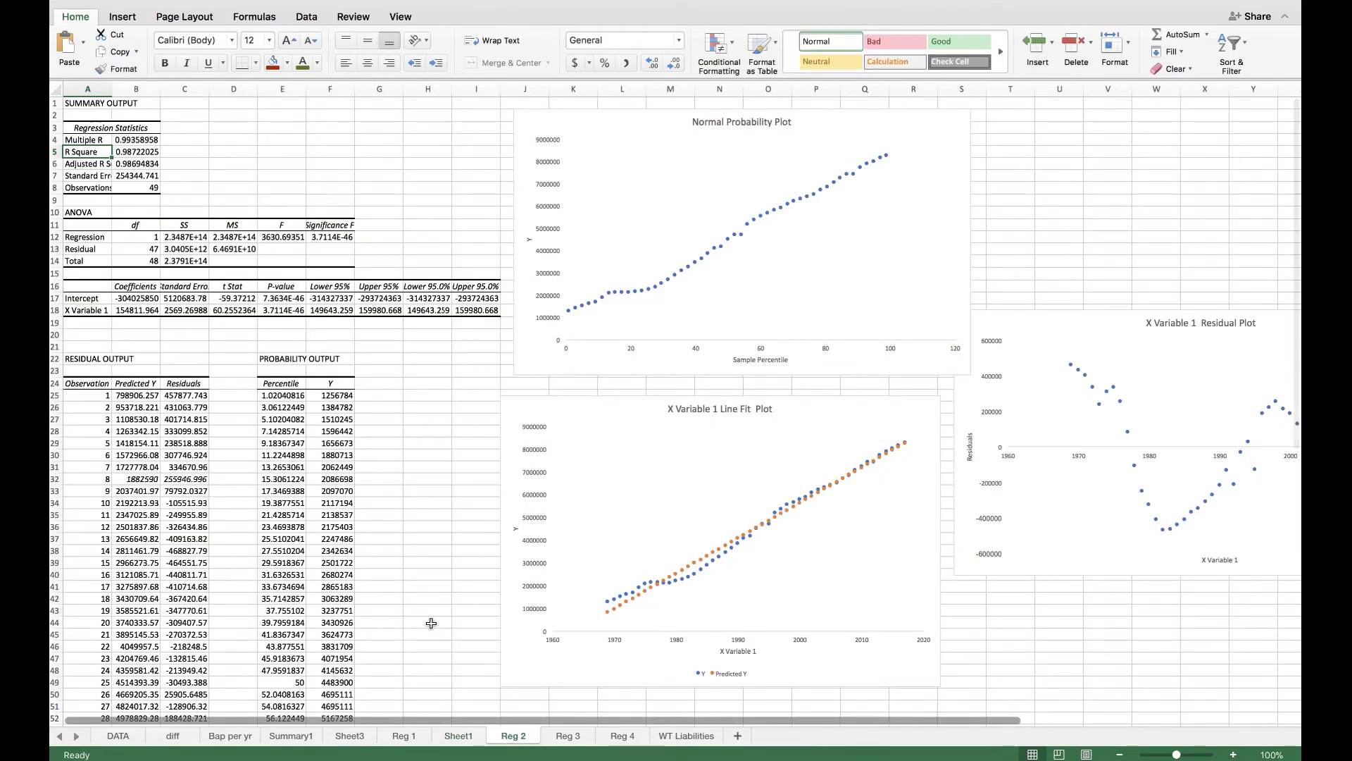
pyautogui.click(564, 736)
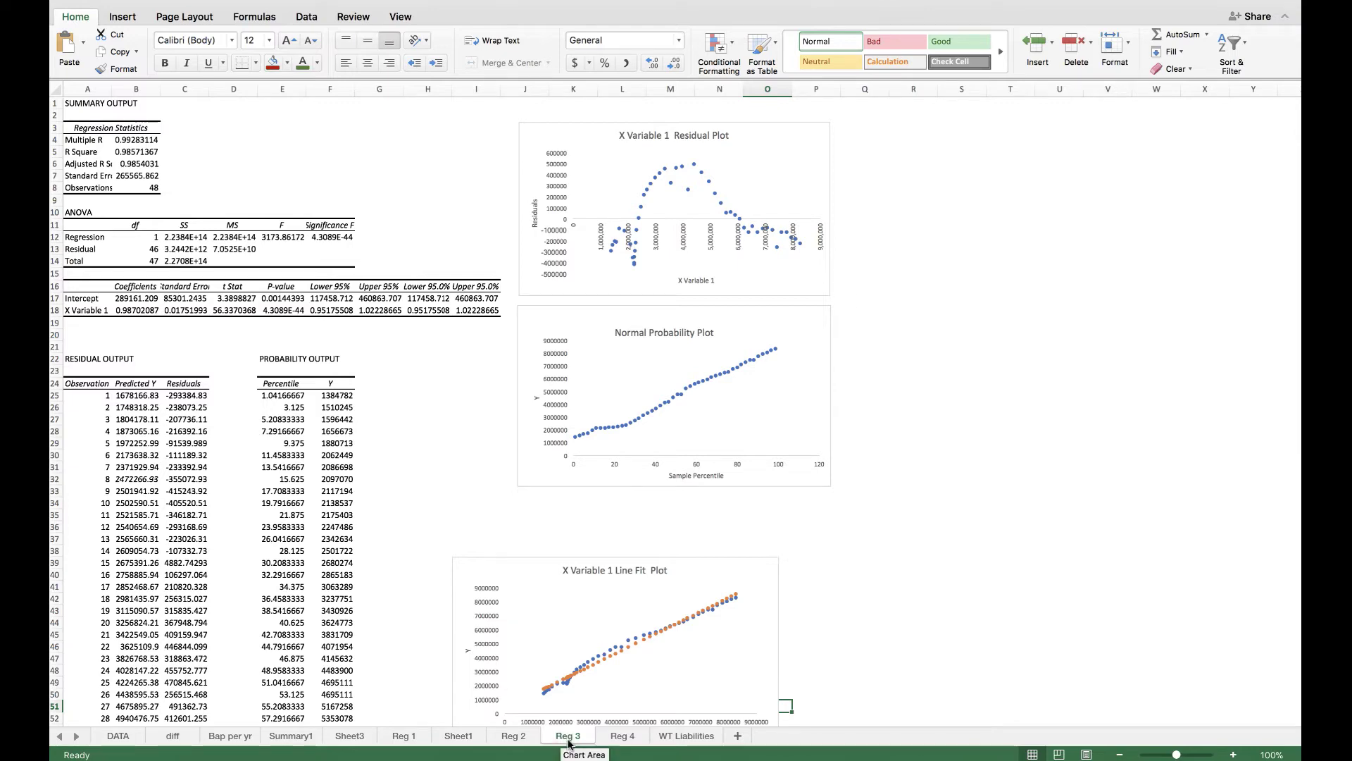
pyautogui.click(624, 733)
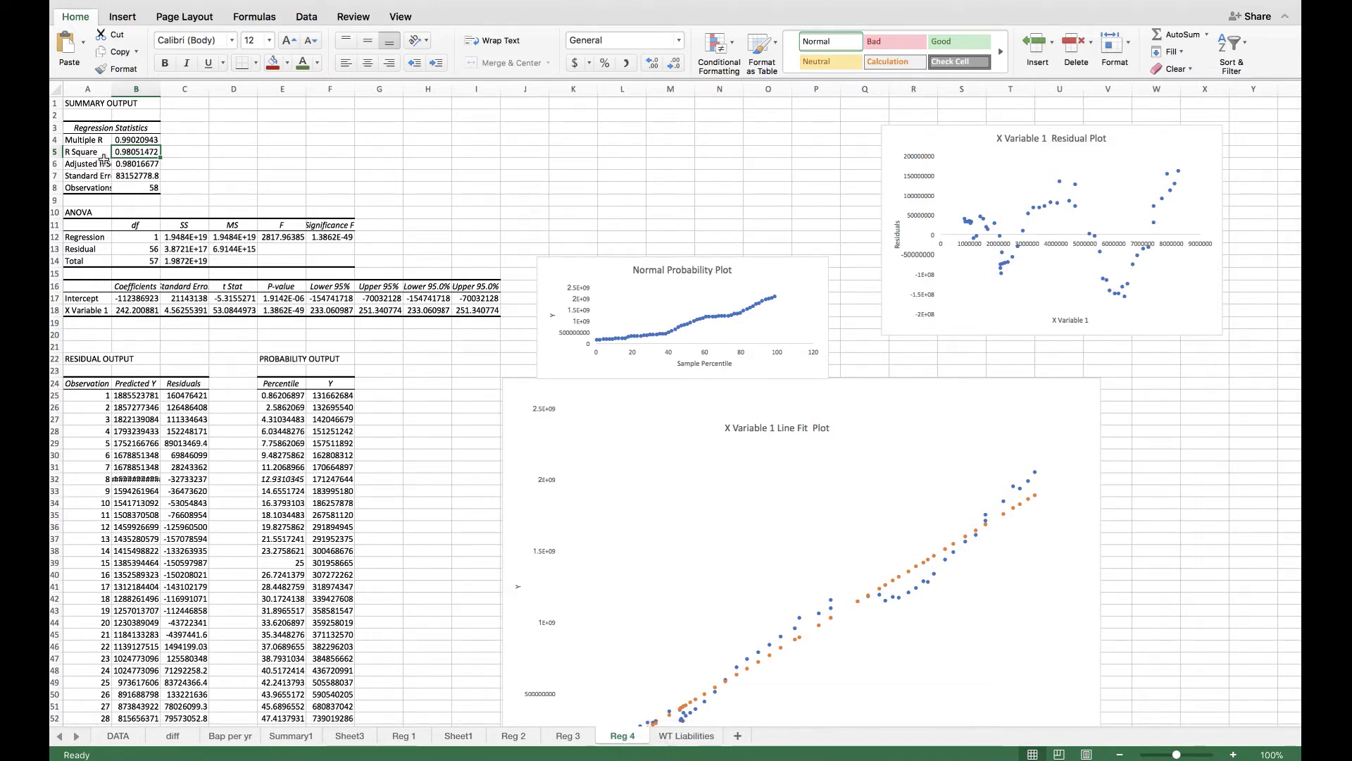
pyautogui.click(173, 735)
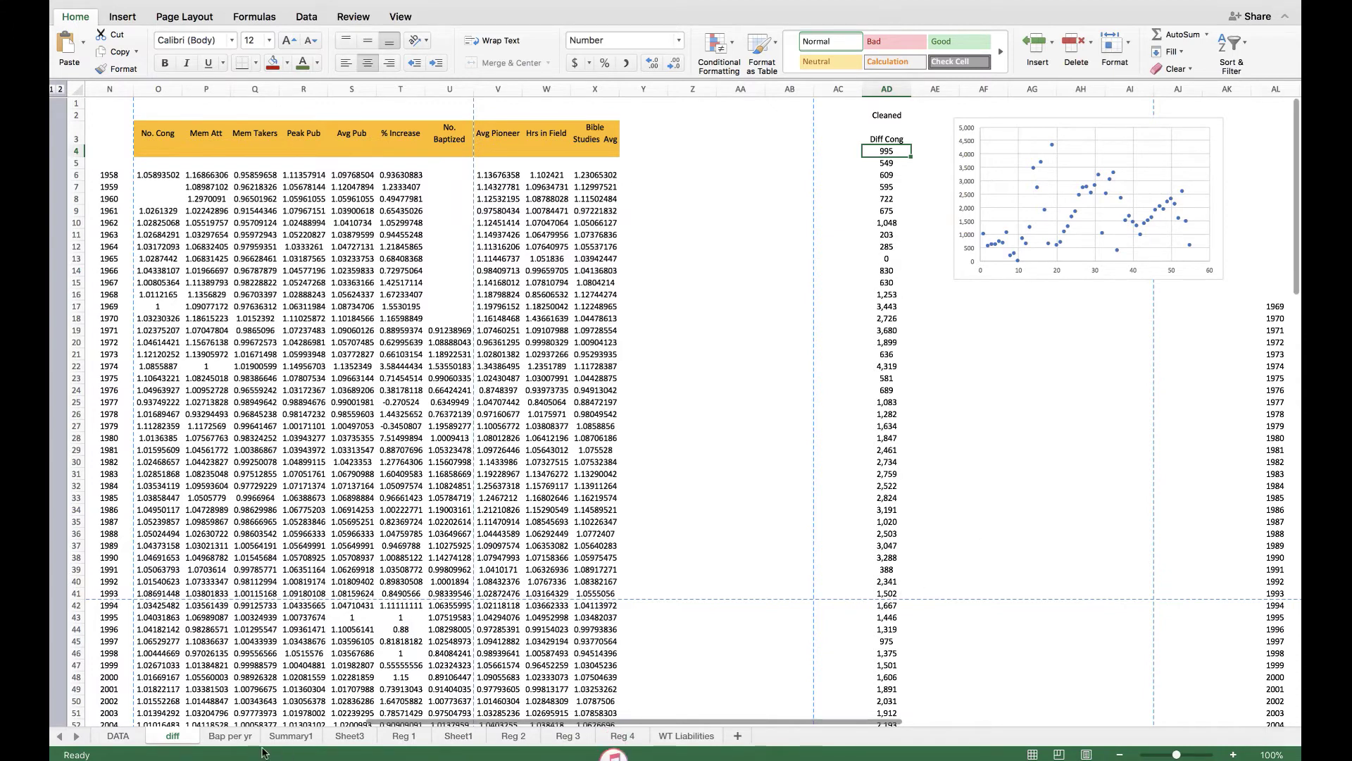
# Step: Return to the Summary1 sheet and inspect the earliest points of the enlarged Avg Pub Data chart, including 1974
pyautogui.click(290, 735)
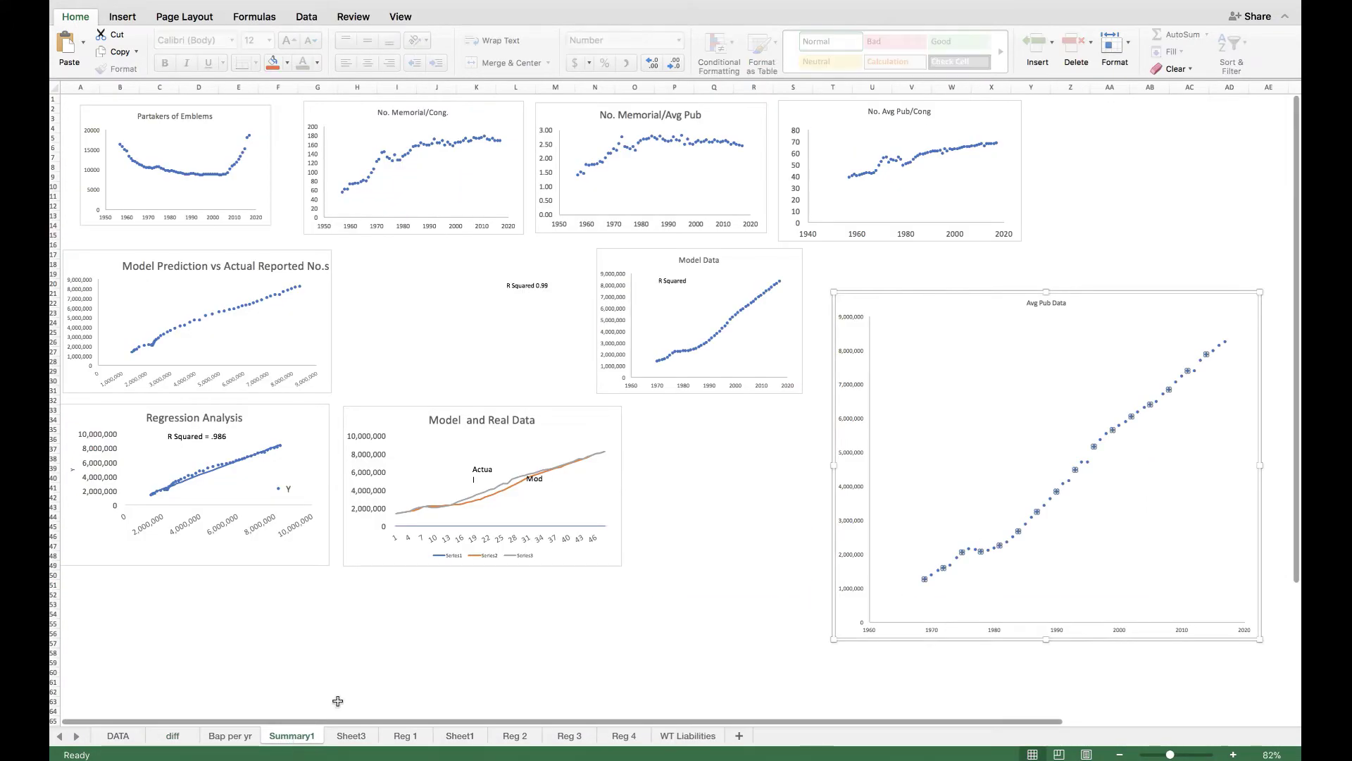
pyautogui.moveTo(952, 560)
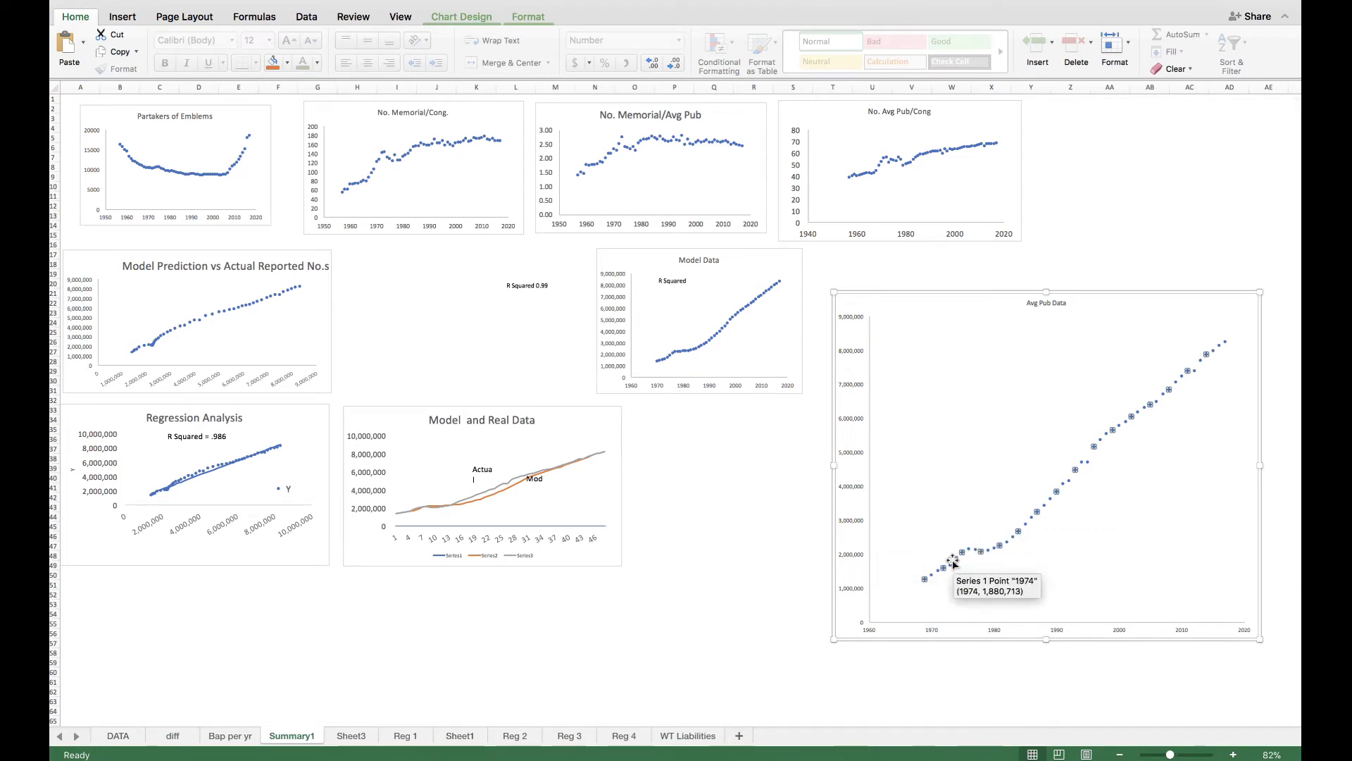
pyautogui.moveTo(923, 579)
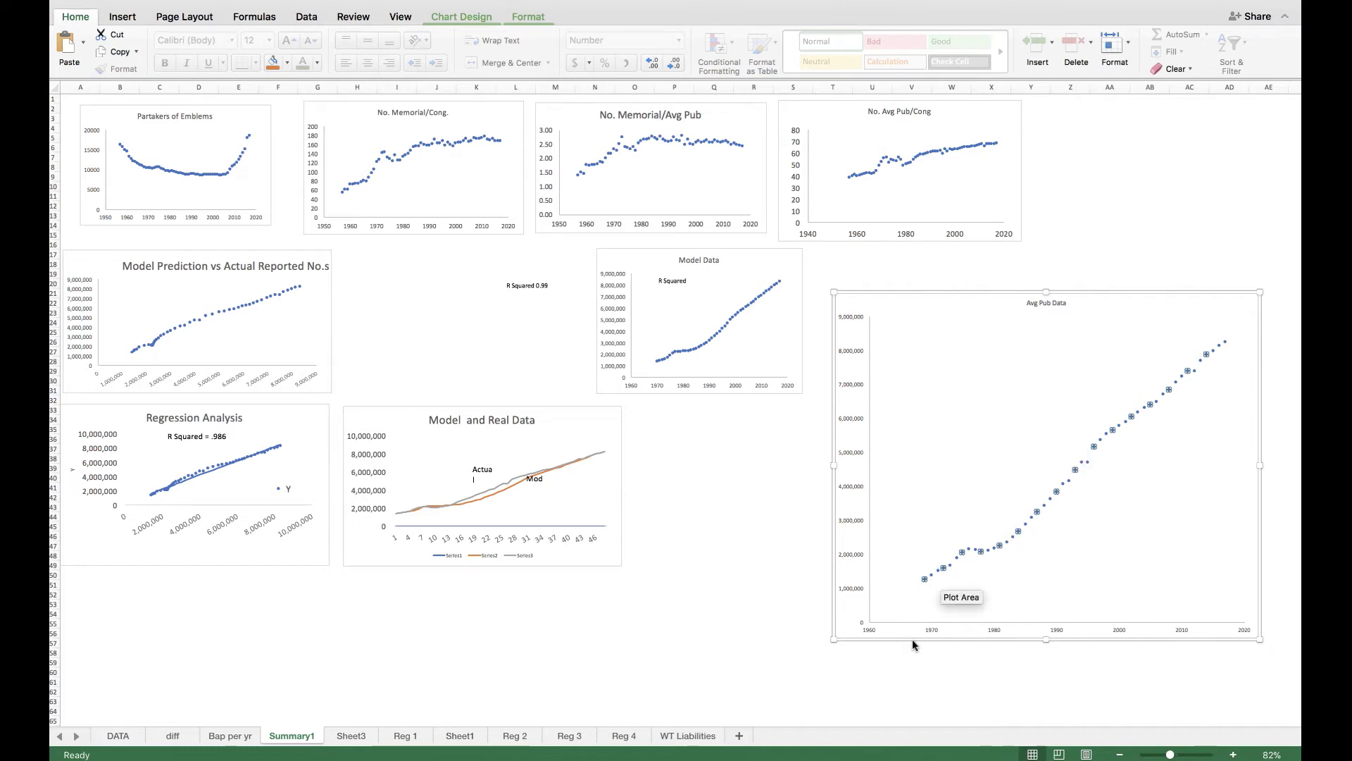
# Step: Shrink the Avg Pub Data chart and move it back between the Model Prediction and Model Data charts
pyautogui.moveTo(834, 638); pyautogui.dragTo(967, 468)
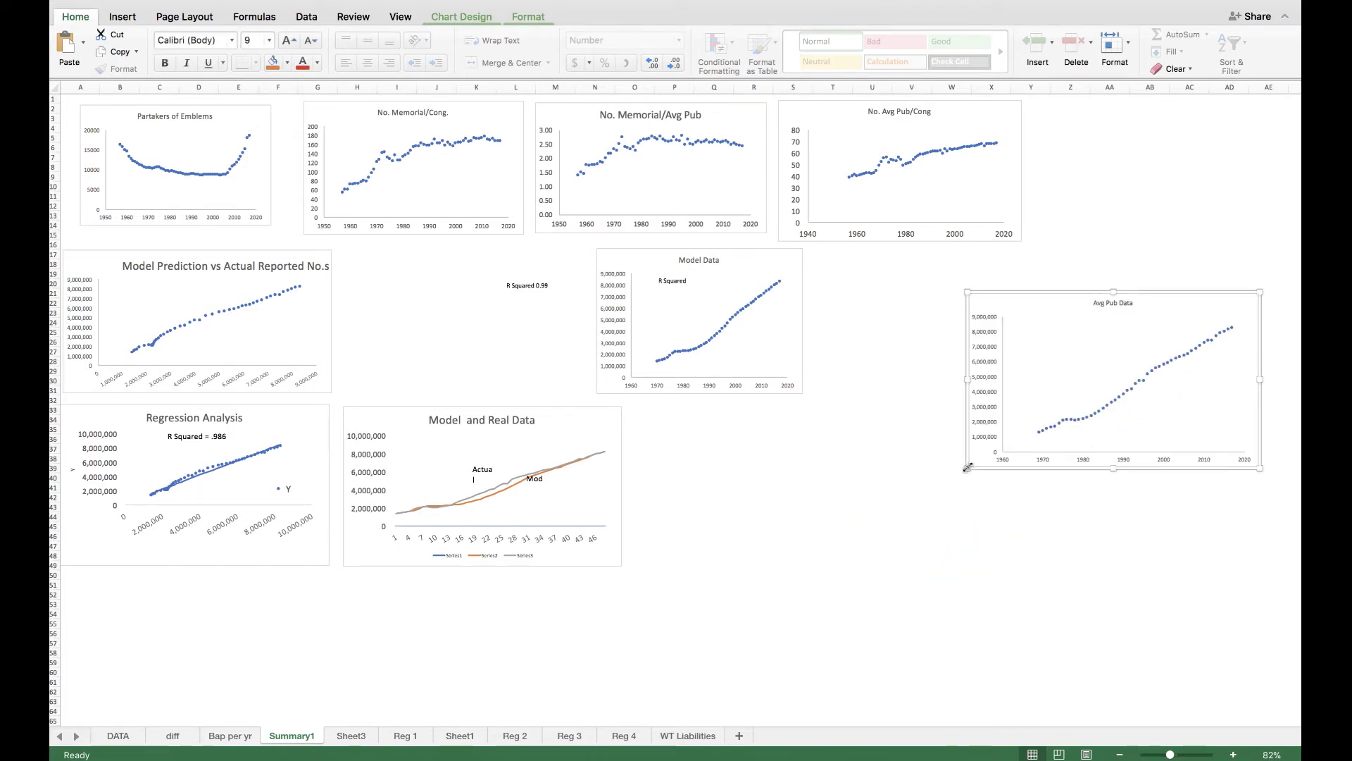
pyautogui.moveTo(1200, 293); pyautogui.dragTo(1104, 281)
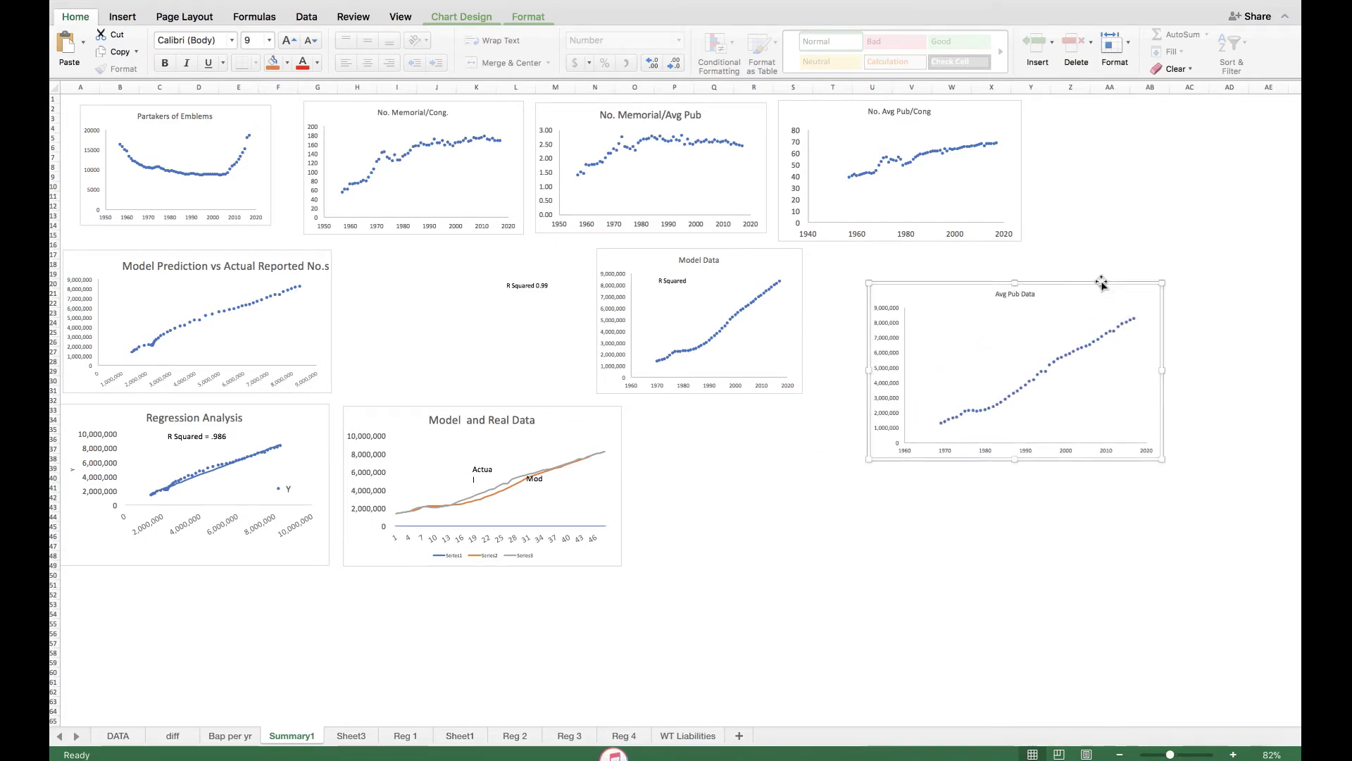
pyautogui.moveTo(1162, 459); pyautogui.dragTo(1108, 450)
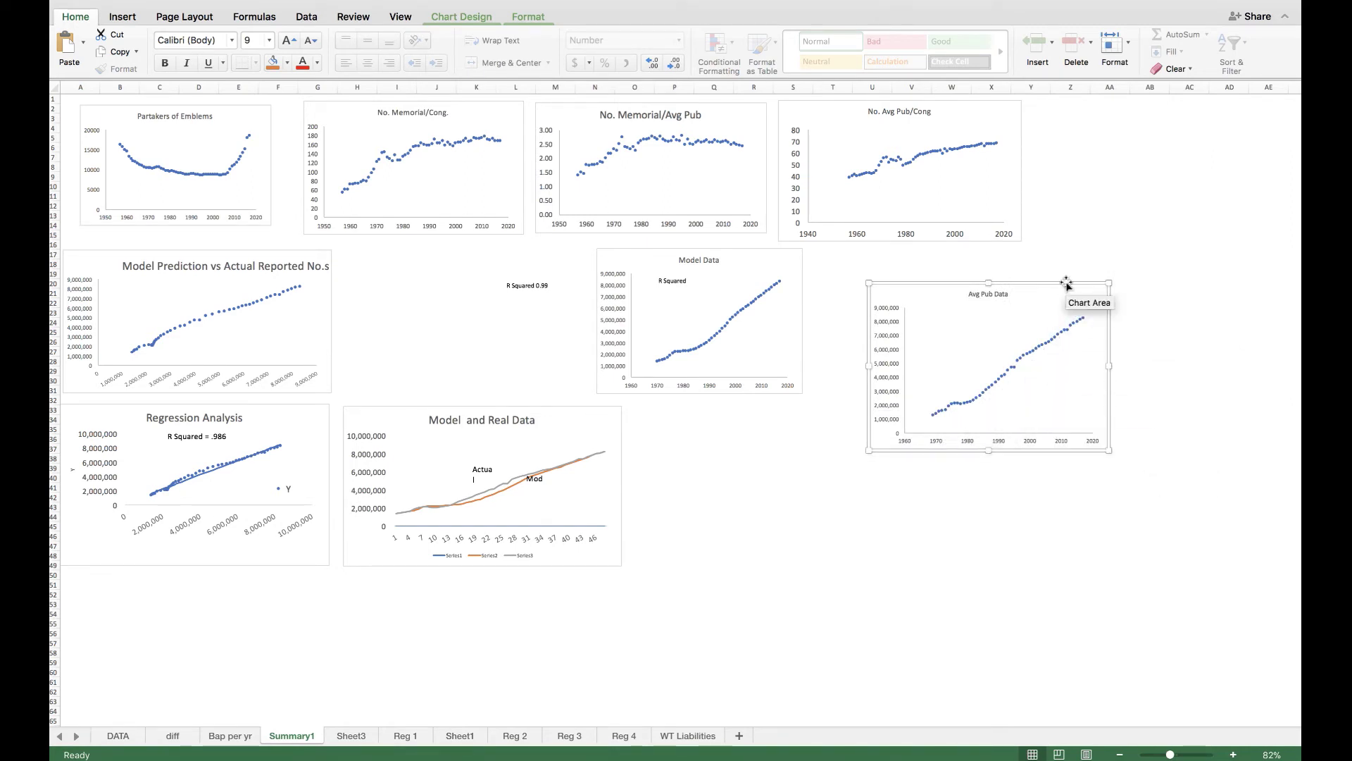
pyautogui.moveTo(1057, 284); pyautogui.dragTo(552, 243)
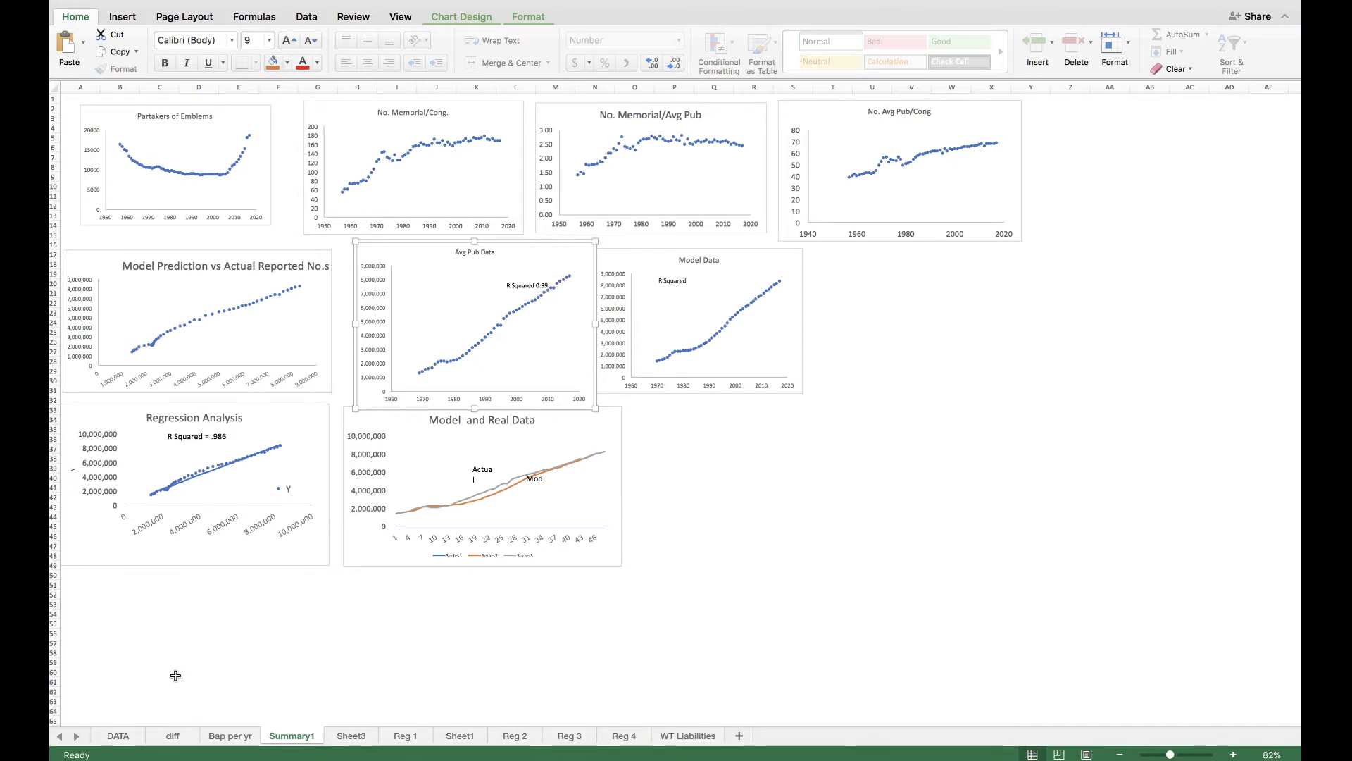
# Step: Examine the 1969 row of the yellow model table on the DATA sheet, from Pub Model through add bap, birth, death and diff model from pub
pyautogui.click(120, 736)
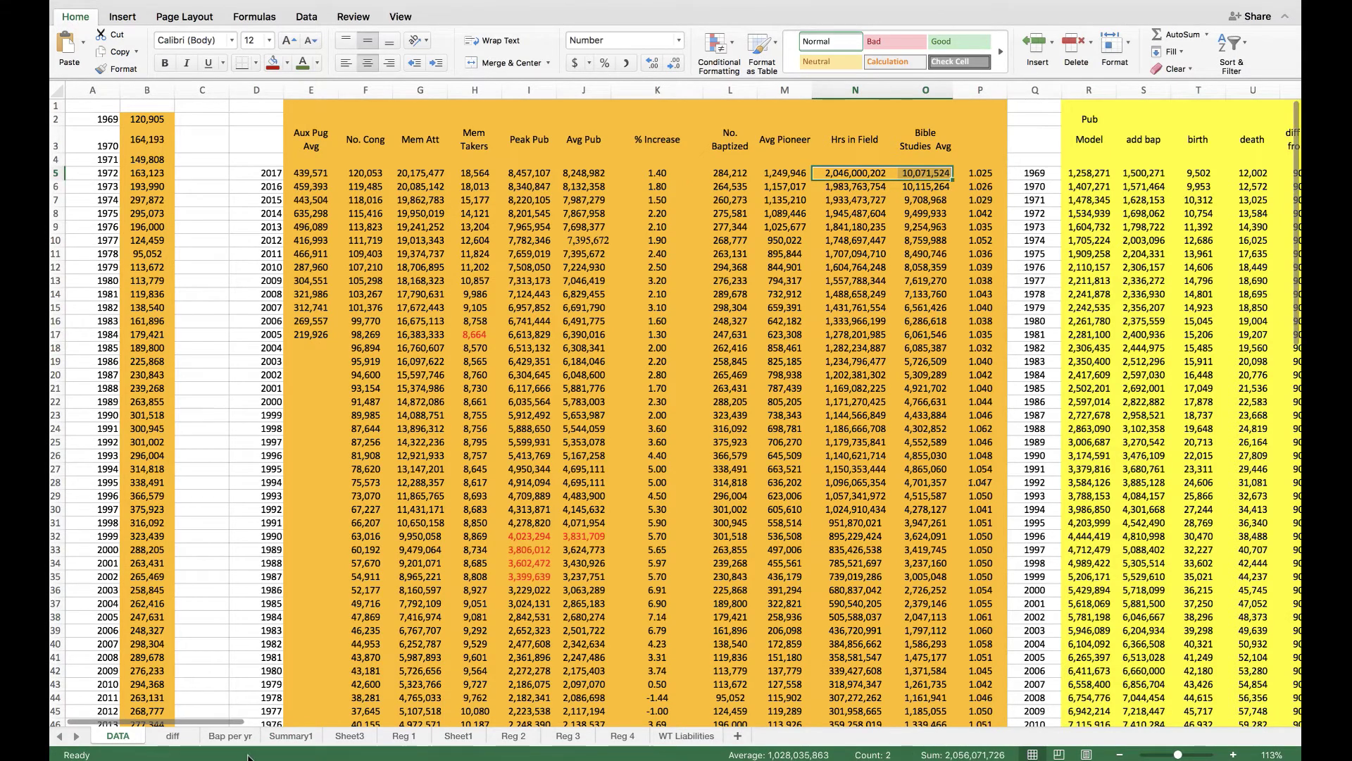
pyautogui.moveTo(207, 724); pyautogui.dragTo(310, 697)
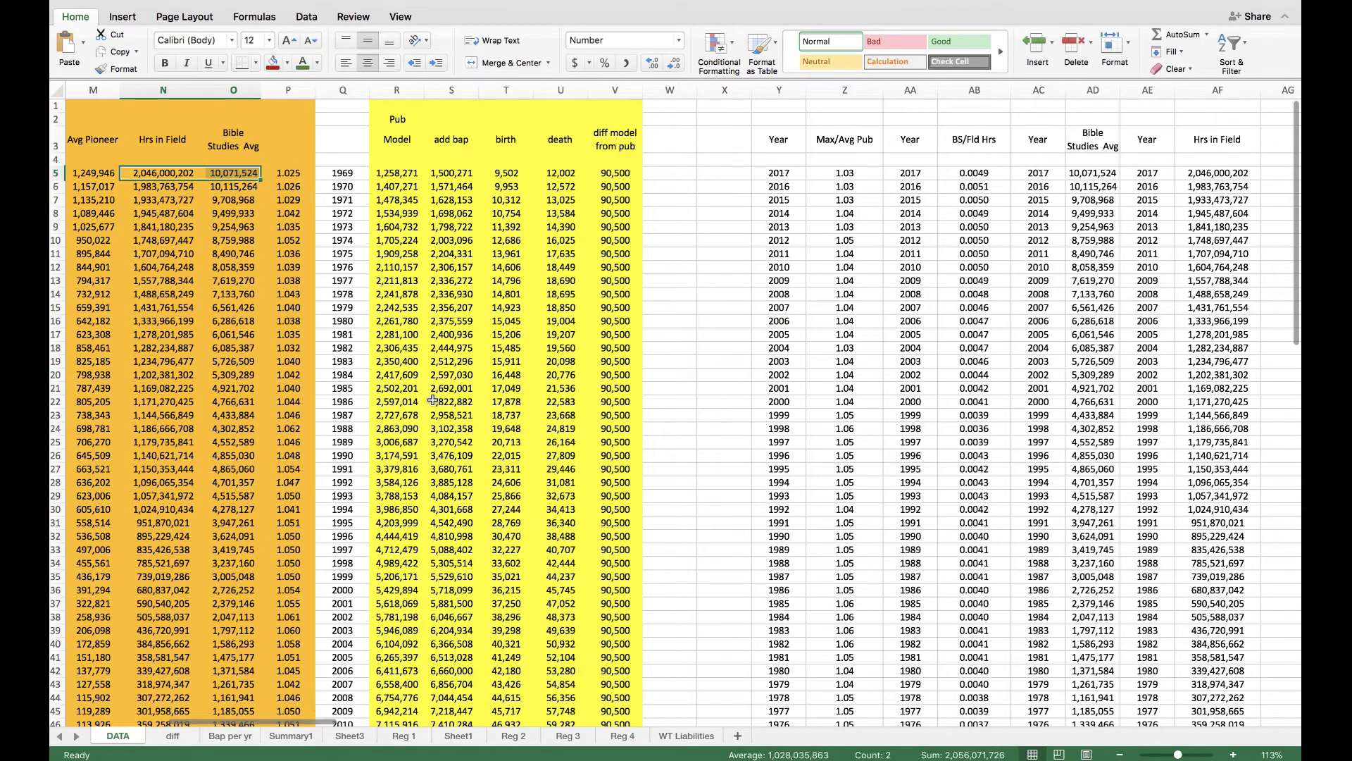
pyautogui.click(392, 175)
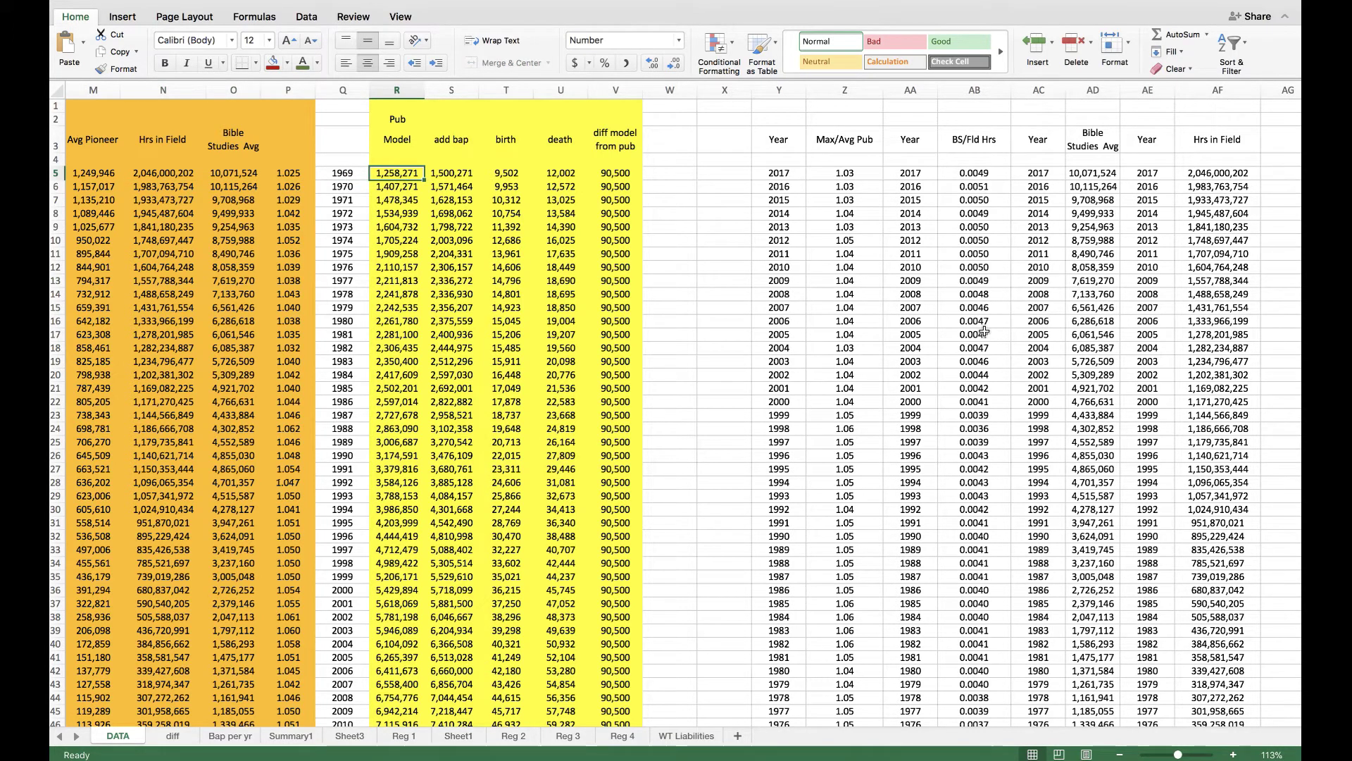
pyautogui.press('Right')
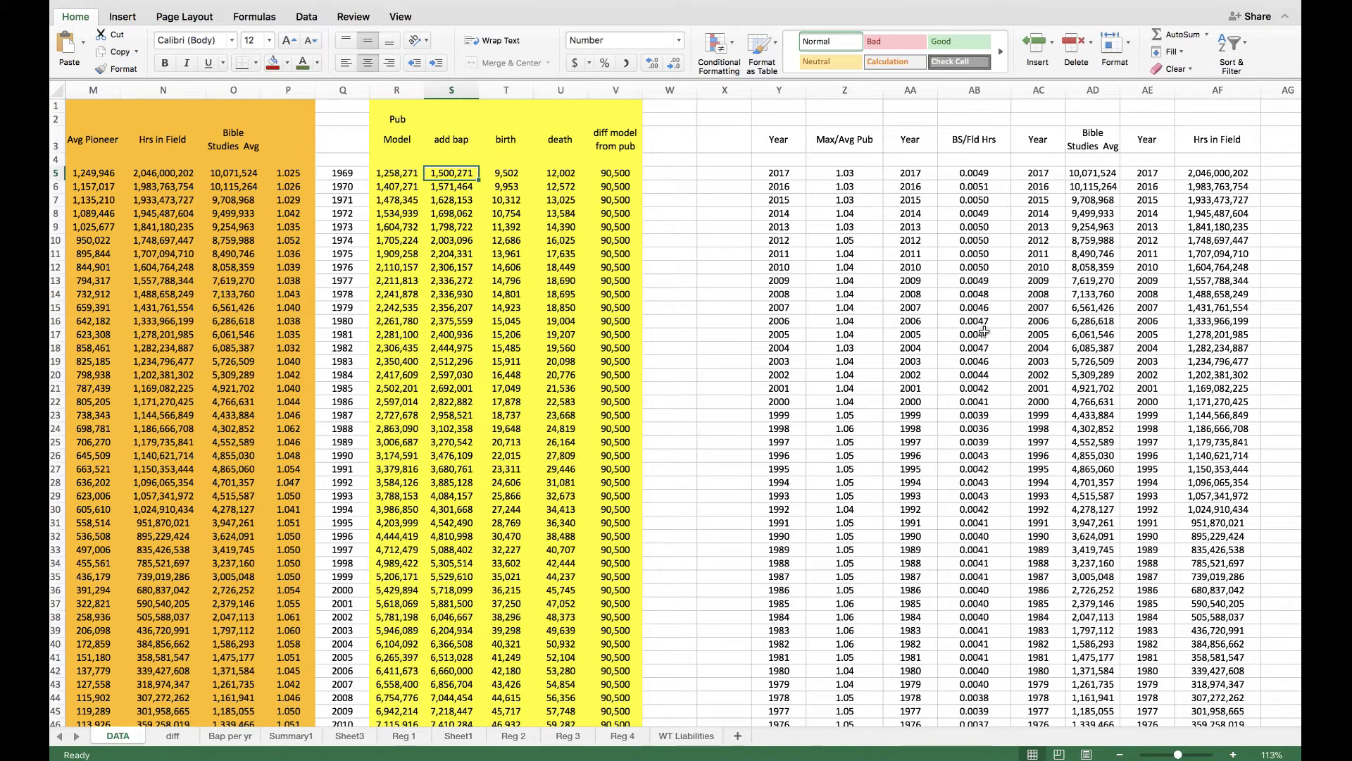
pyautogui.press('Right')
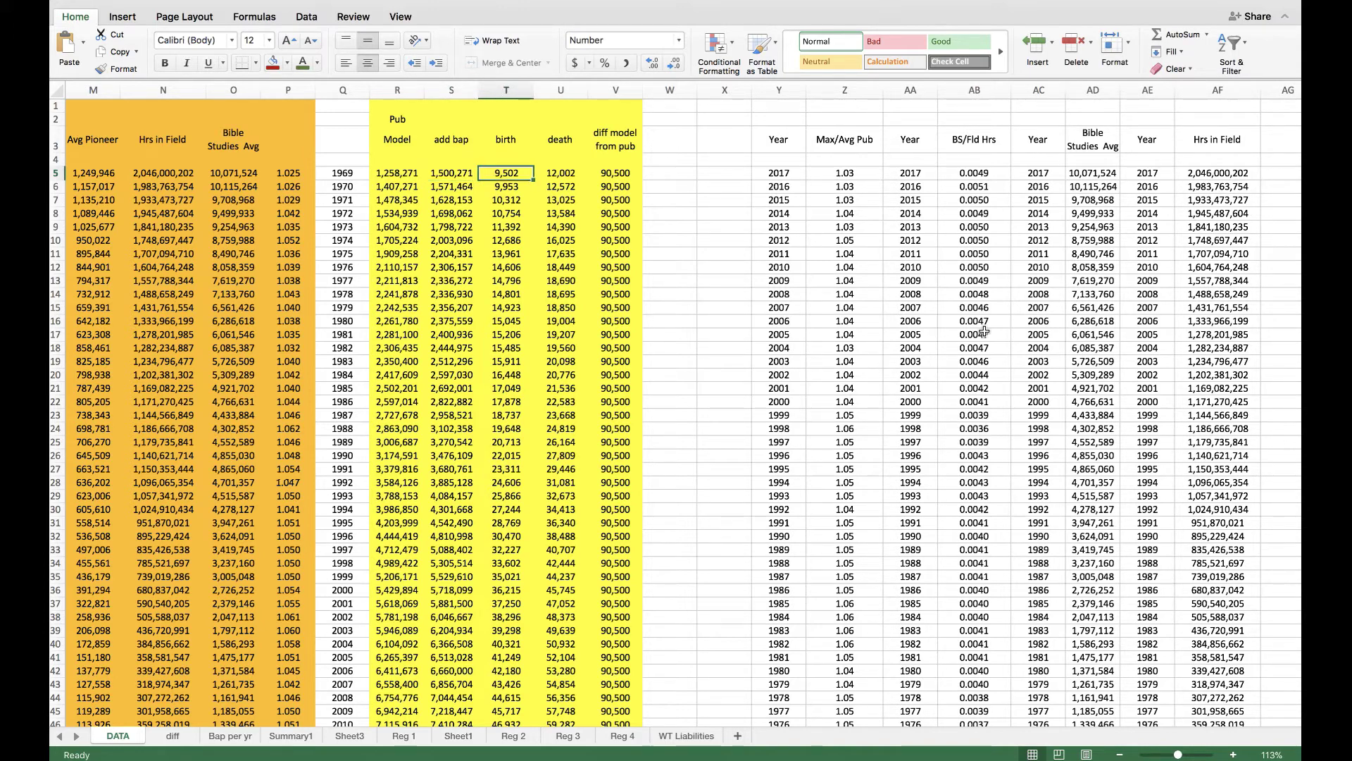
pyautogui.press('Left')
pyautogui.press('Right')
pyautogui.press('Right')
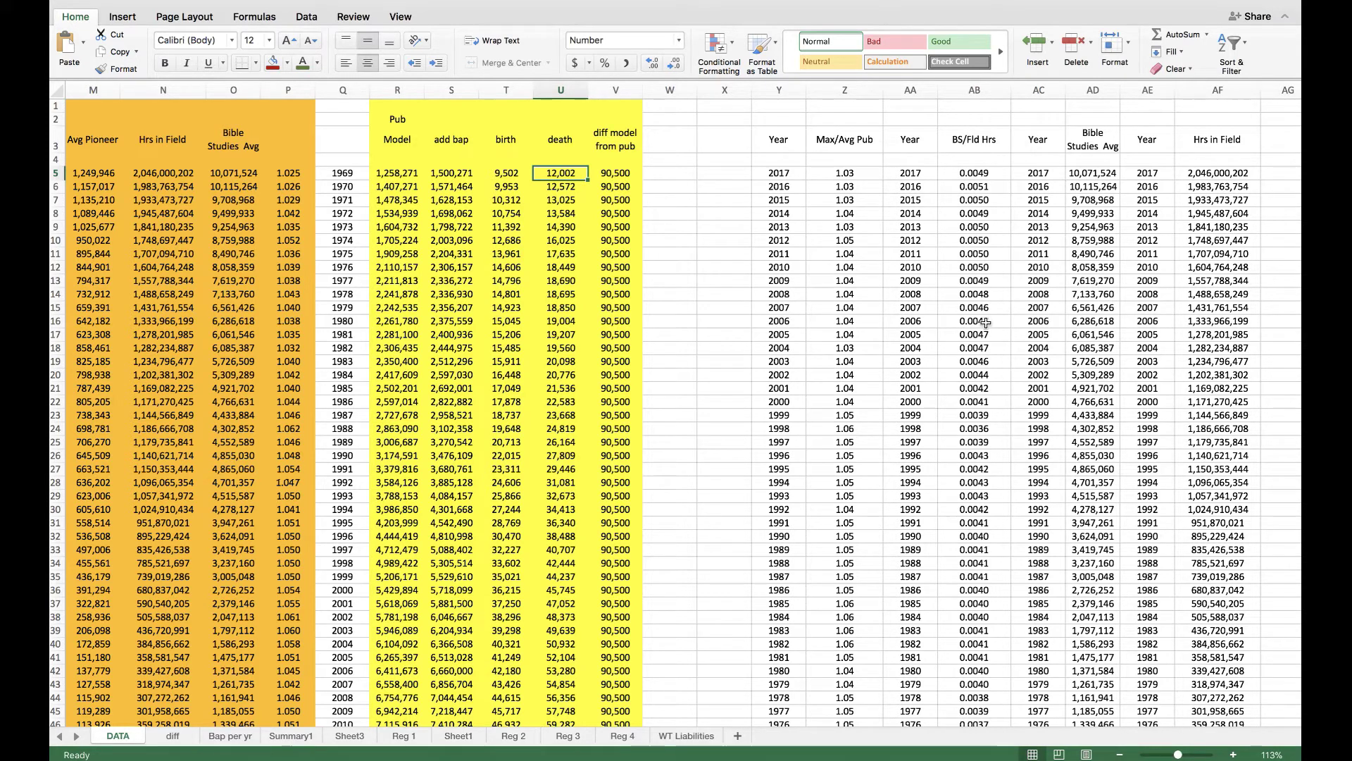
pyautogui.press('Left')
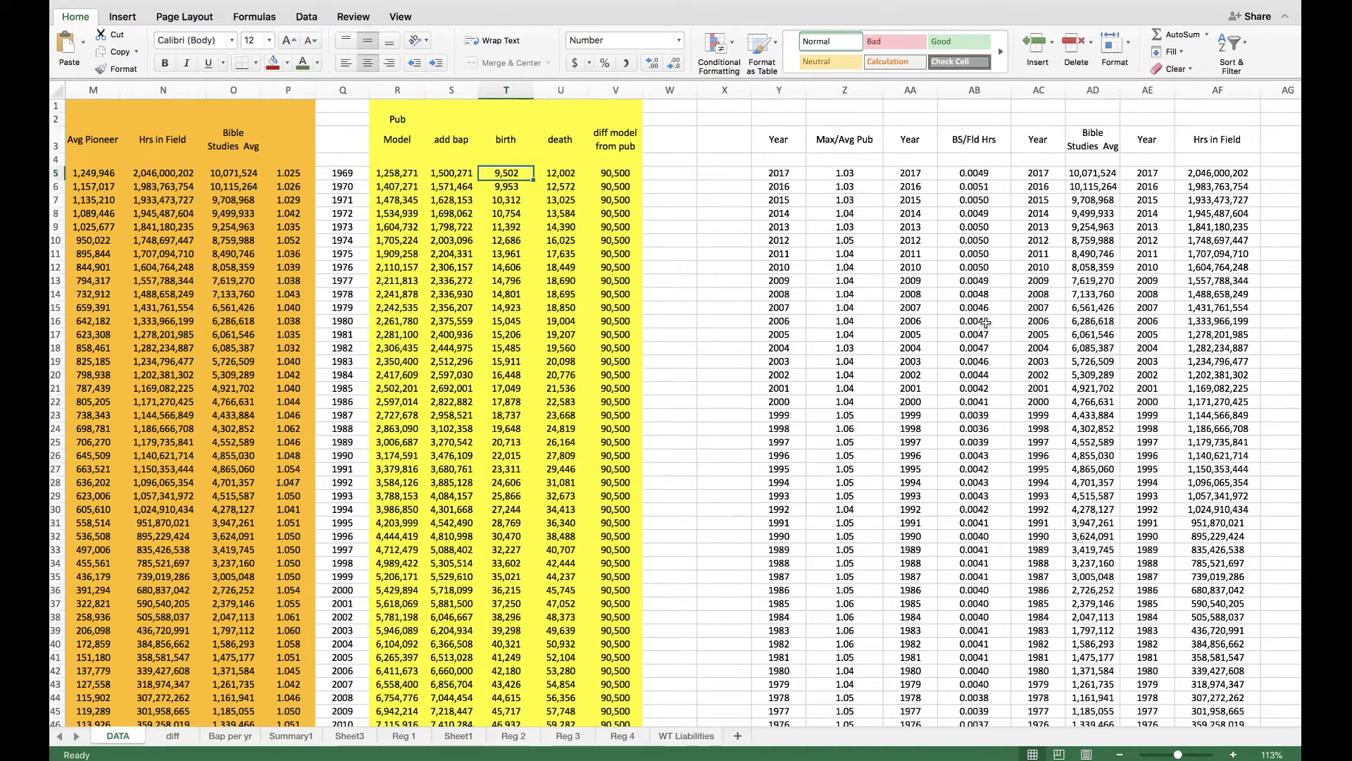
pyautogui.press('Right')
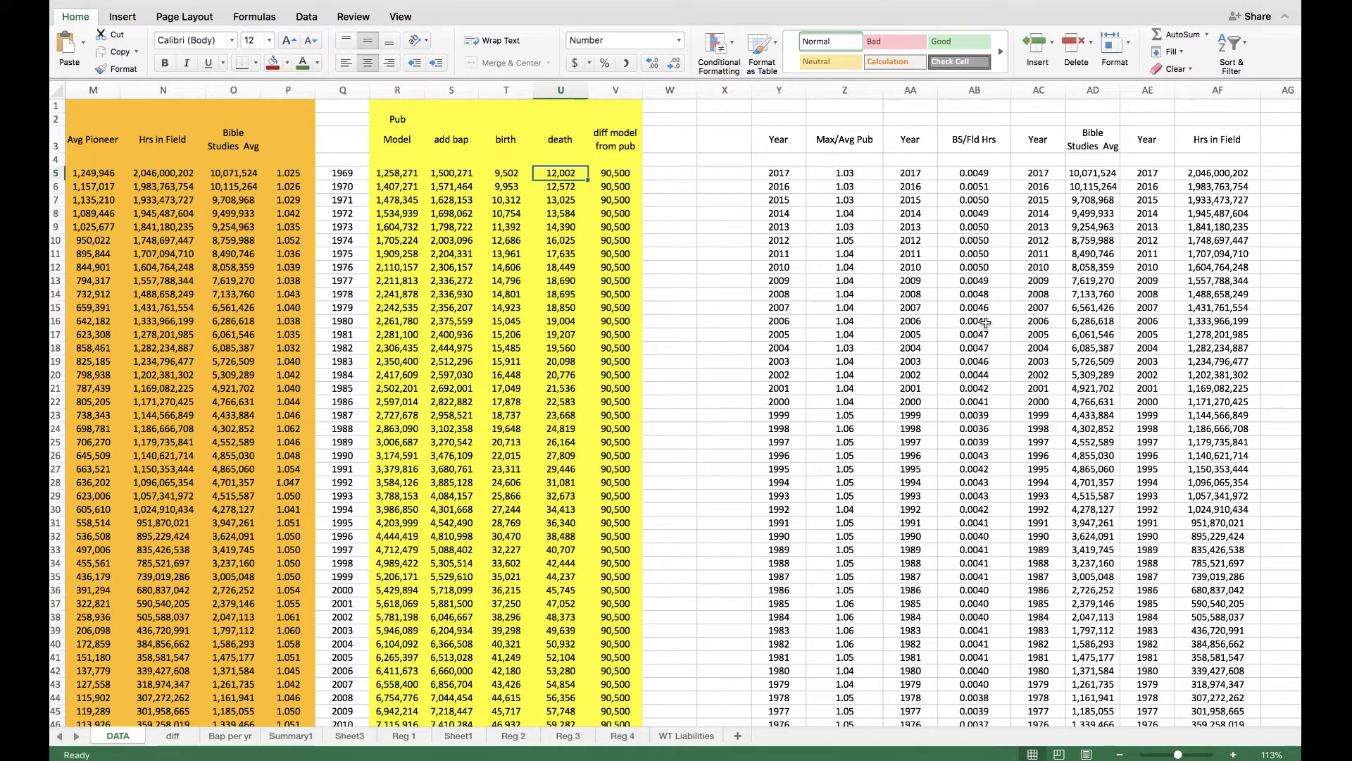
pyautogui.press('Right')
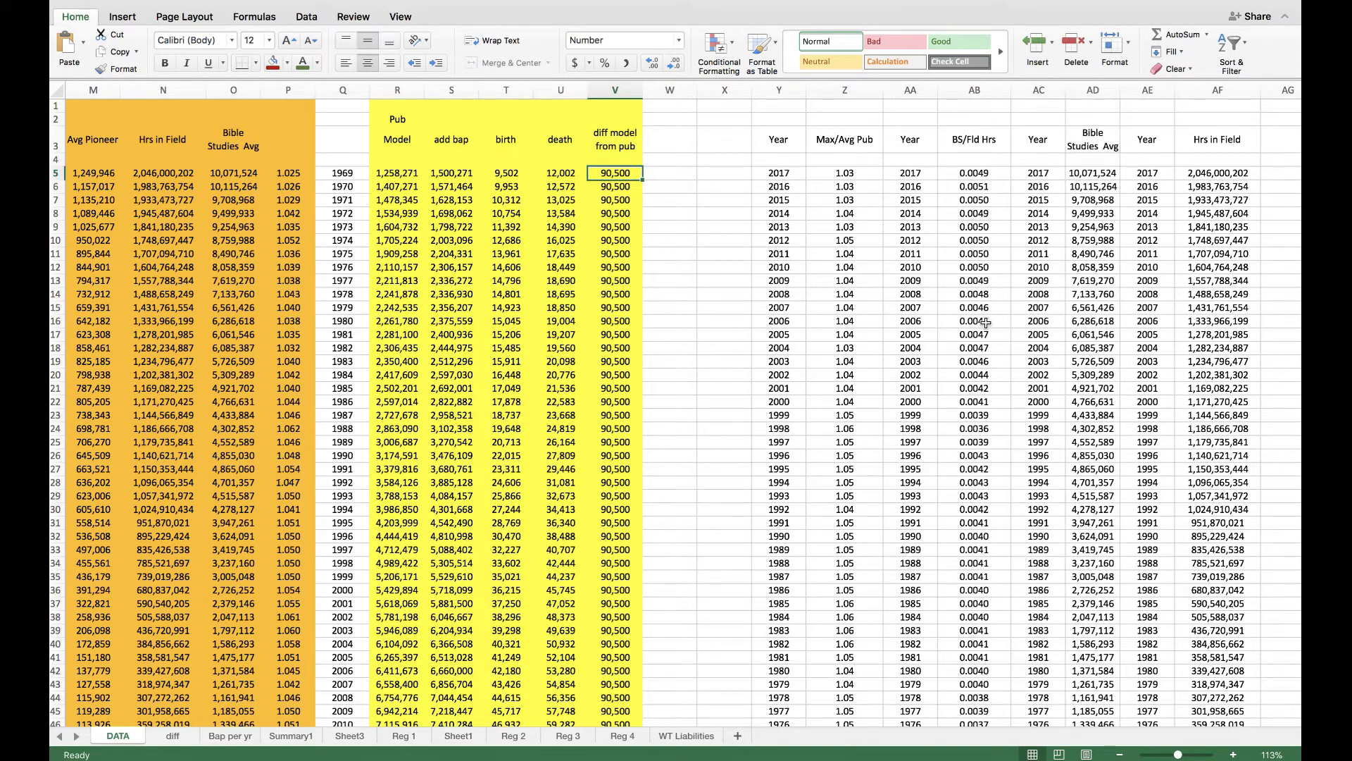
# Step: Review the 1969 birth and death figures again, ending on the diff model from pub value
pyautogui.press('Left')
pyautogui.press('Left')
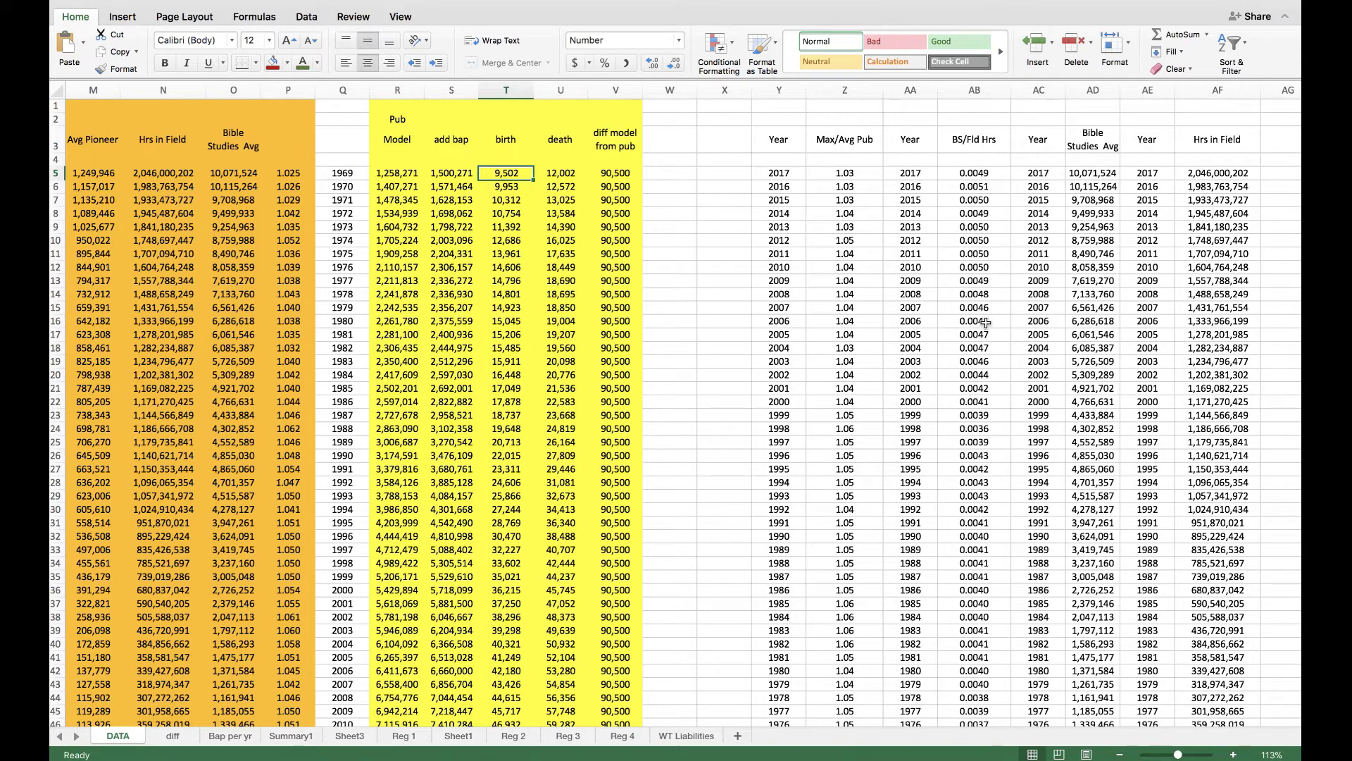
pyautogui.press('Right')
pyautogui.press('Right')
pyautogui.press('Left')
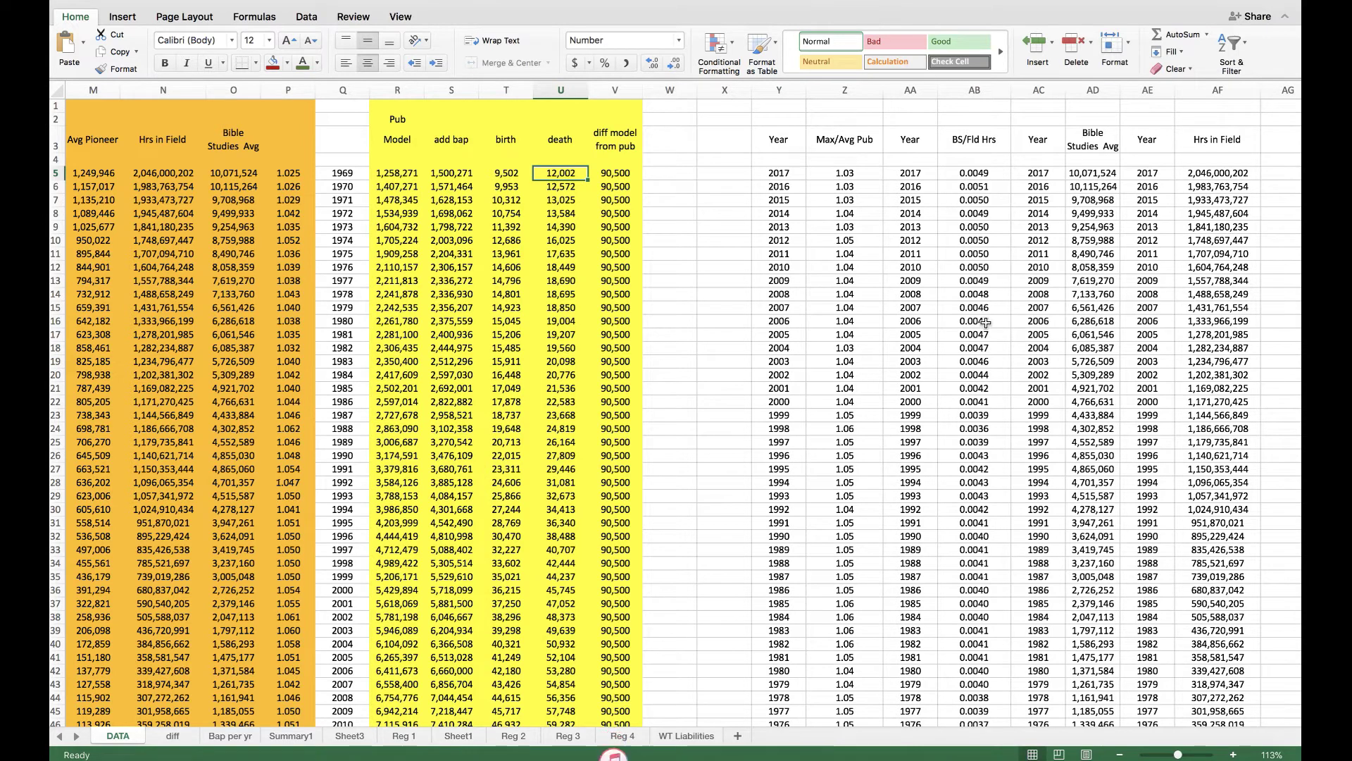
pyautogui.press('Left')
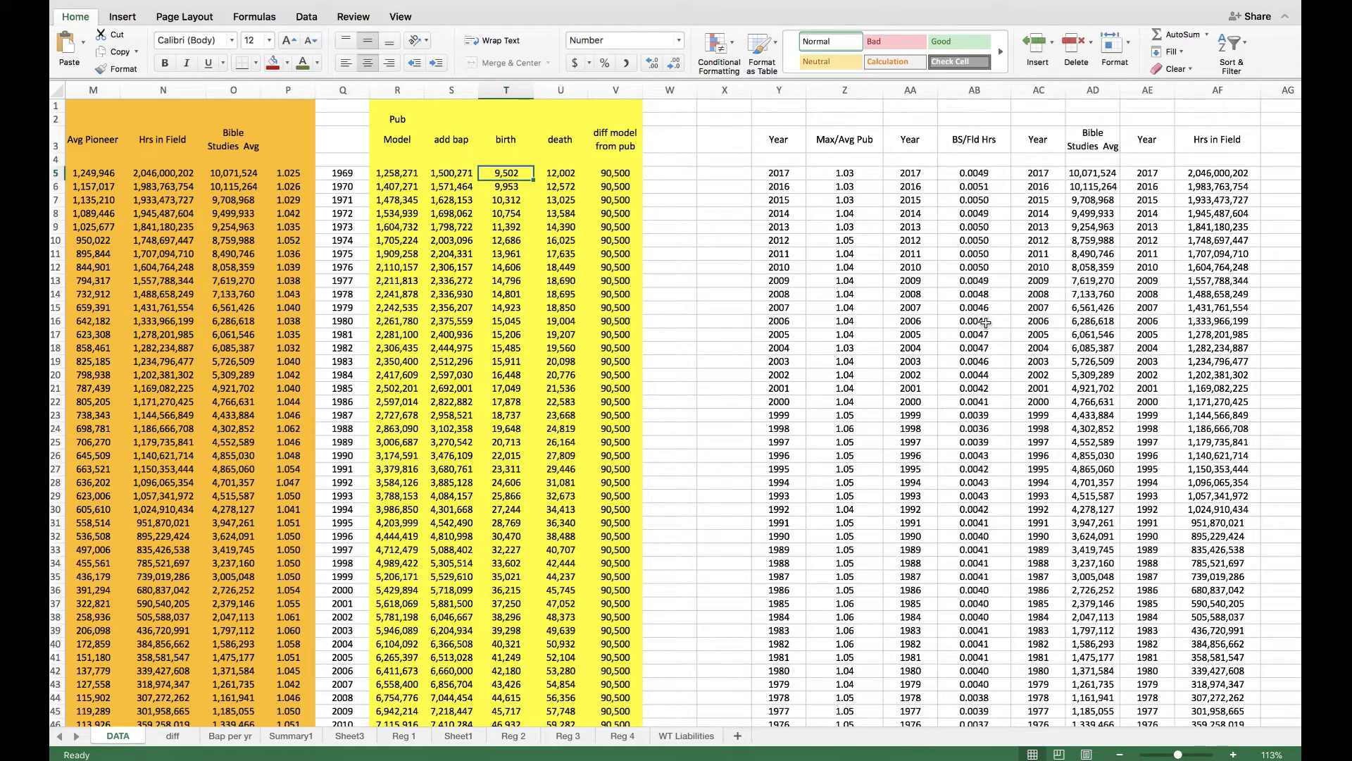
pyautogui.press('Right')
pyautogui.press('Right')
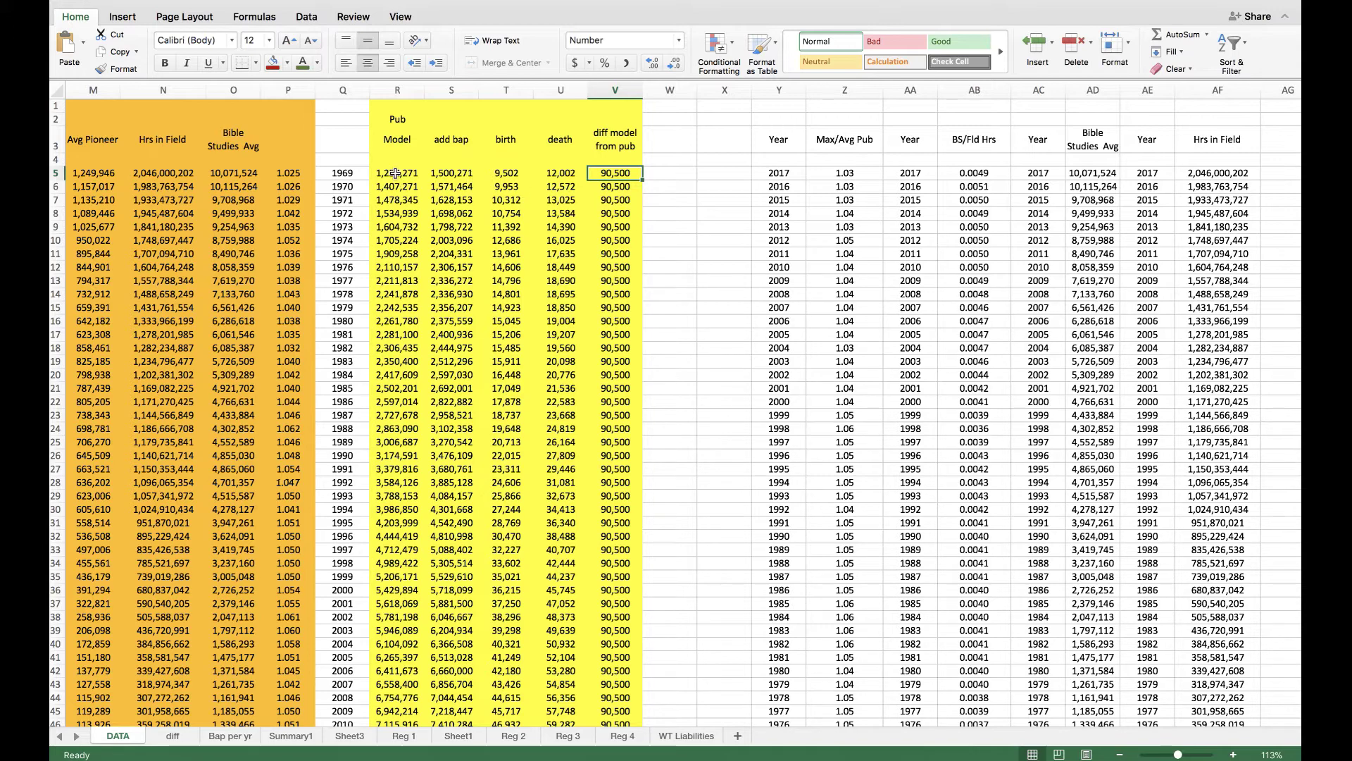
# Step: Select the Pub Model values from 1969 to 2017 and check the final 2017 value
pyautogui.moveTo(395, 173); pyautogui.dragTo(403, 510)
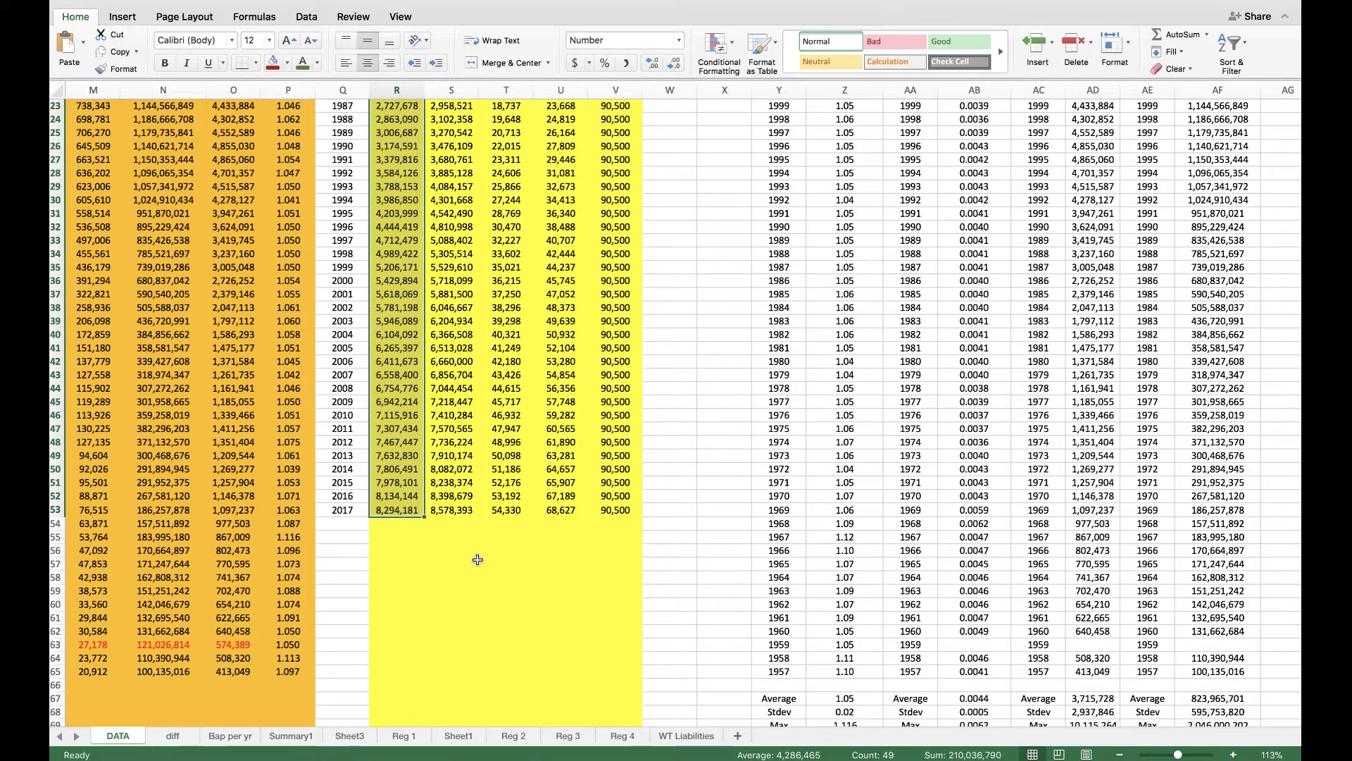
pyautogui.click(395, 511)
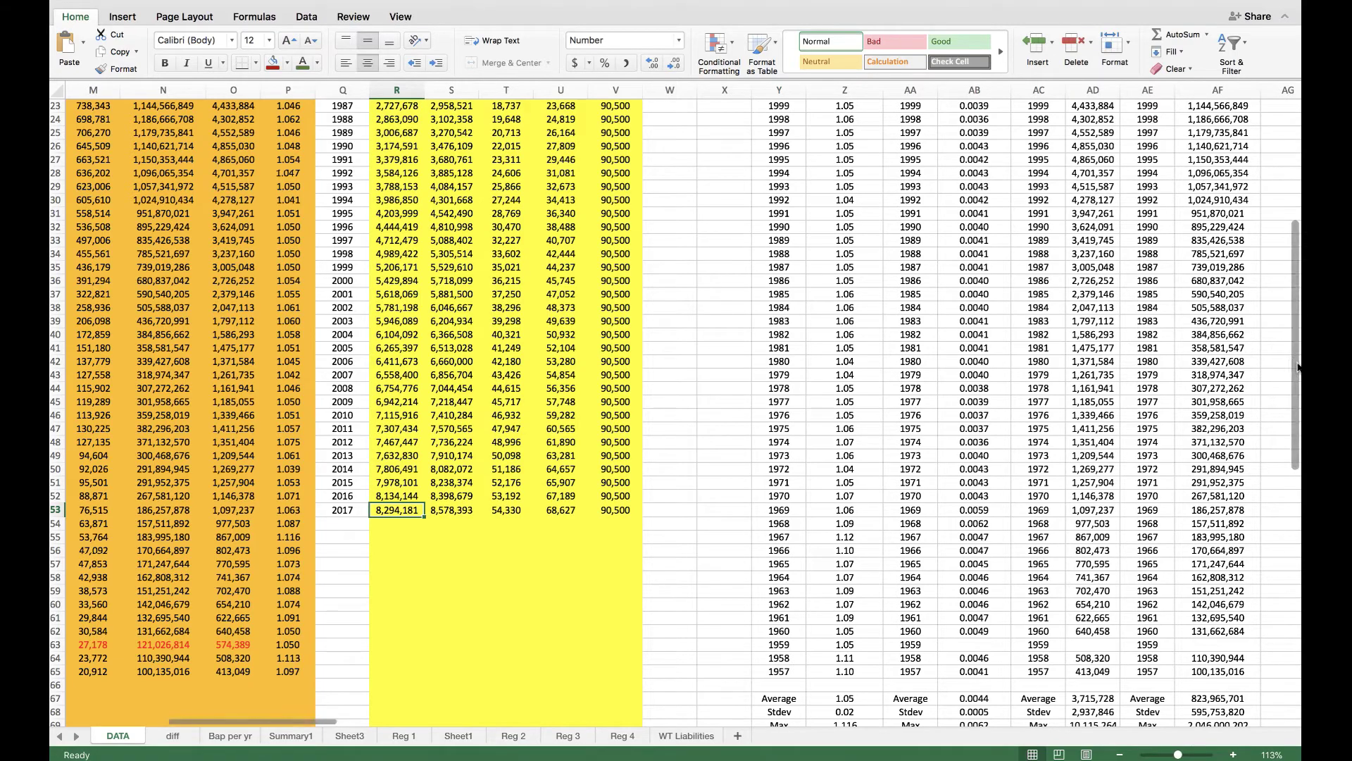
pyautogui.moveTo(1298, 367); pyautogui.dragTo(1293, 246)
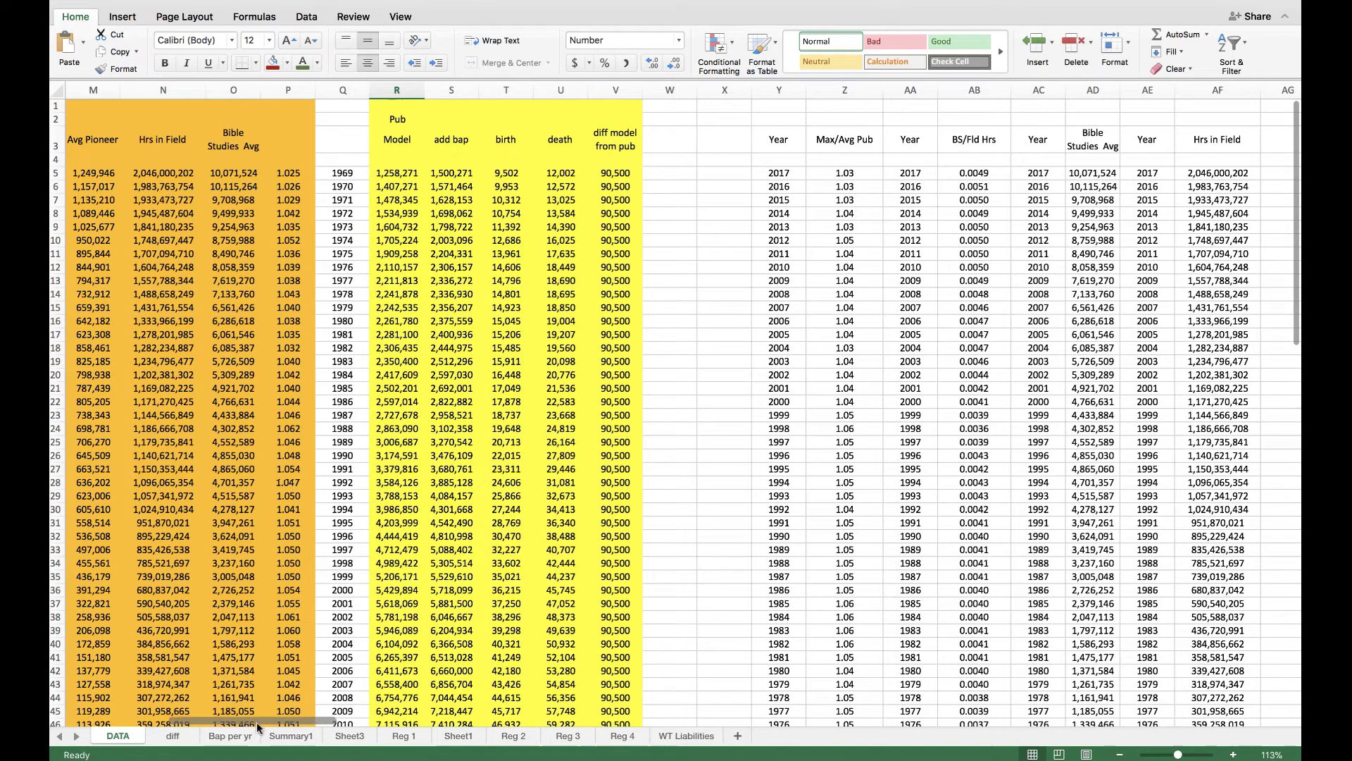
# Step: Compare the orange Peak Pub and Avg Pub columns with the yellow model table, selecting the Pub Model values from 1969 to 1985
pyautogui.moveTo(258, 719); pyautogui.dragTo(224, 729)
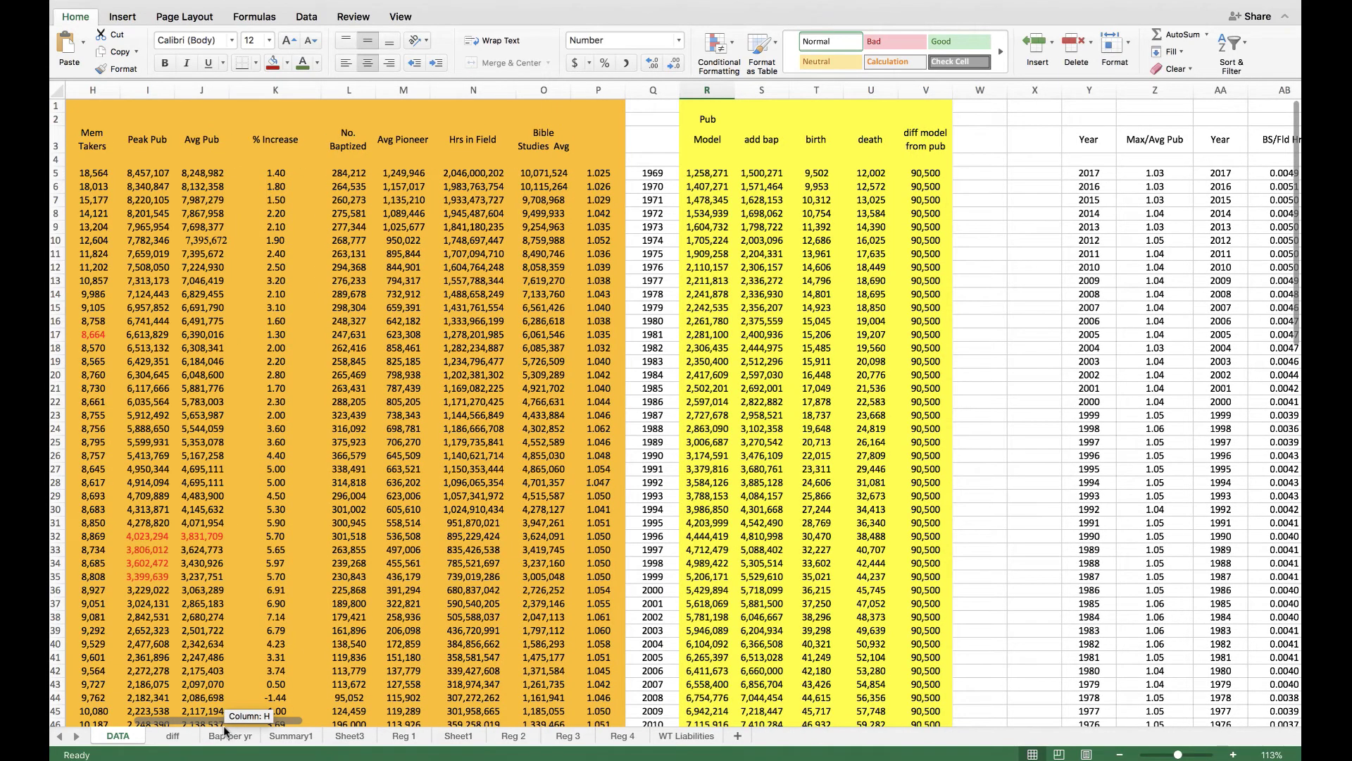
pyautogui.moveTo(225, 730); pyautogui.dragTo(226, 731)
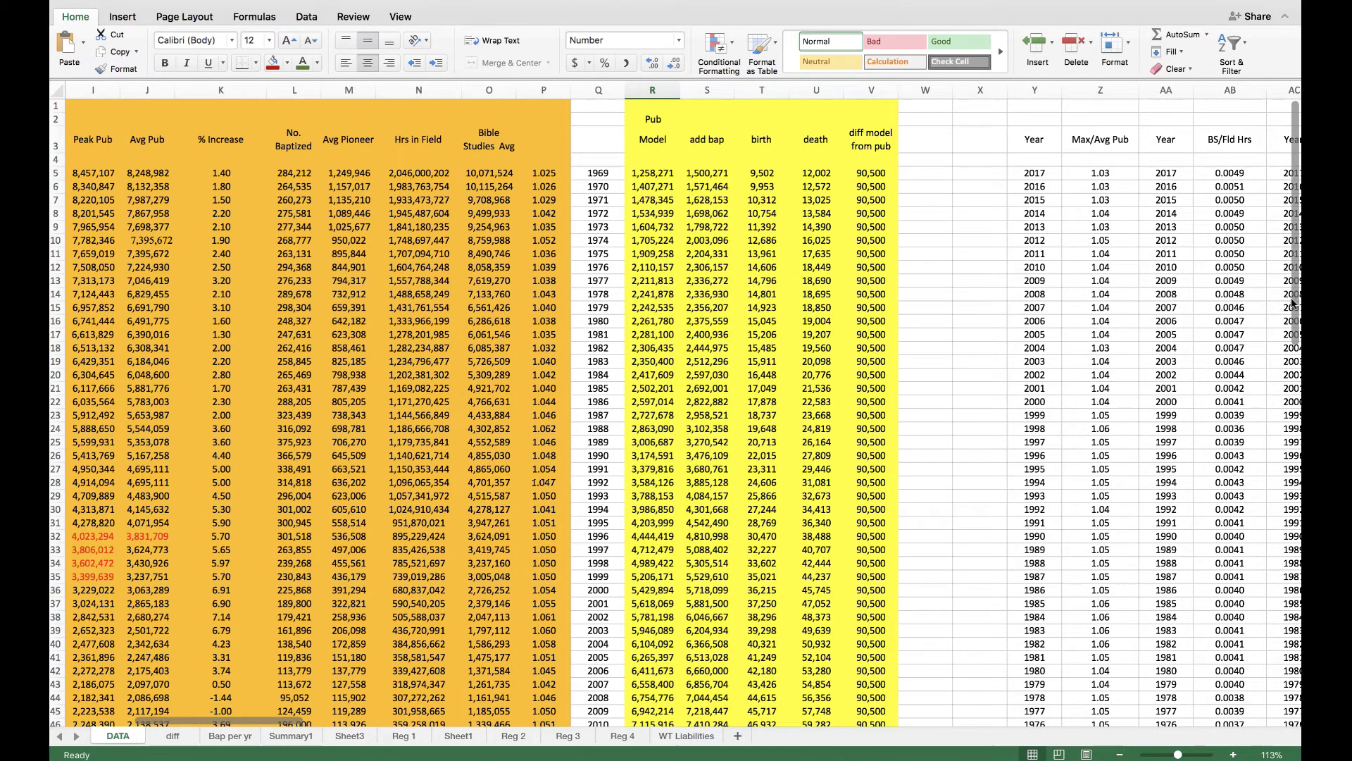
pyautogui.moveTo(1297, 313)
pyautogui.mouseDown()
pyautogui.moveTo(1298, 350)
pyautogui.moveTo(1296, 297)
pyautogui.mouseUp()
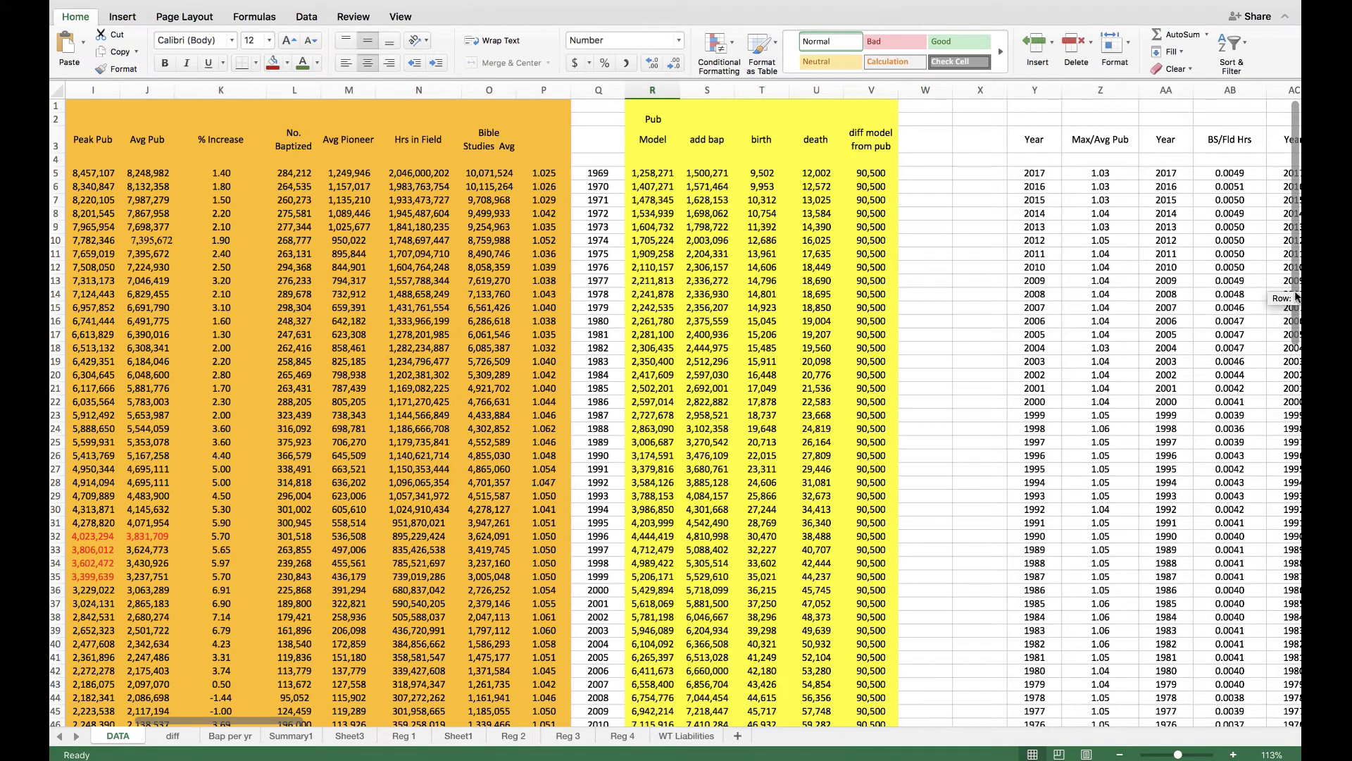
pyautogui.moveTo(1296, 297); pyautogui.dragTo(1294, 315)
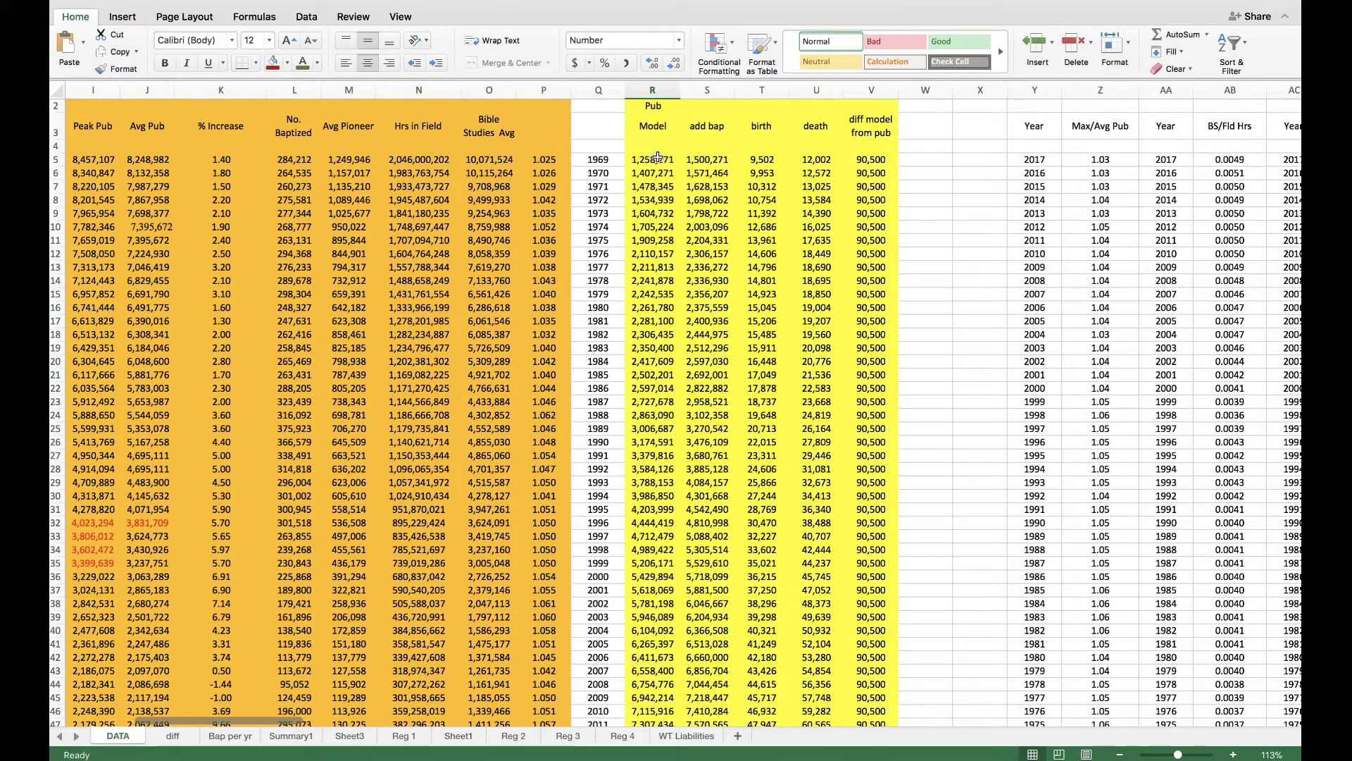
pyautogui.moveTo(656, 158); pyautogui.dragTo(651, 380)
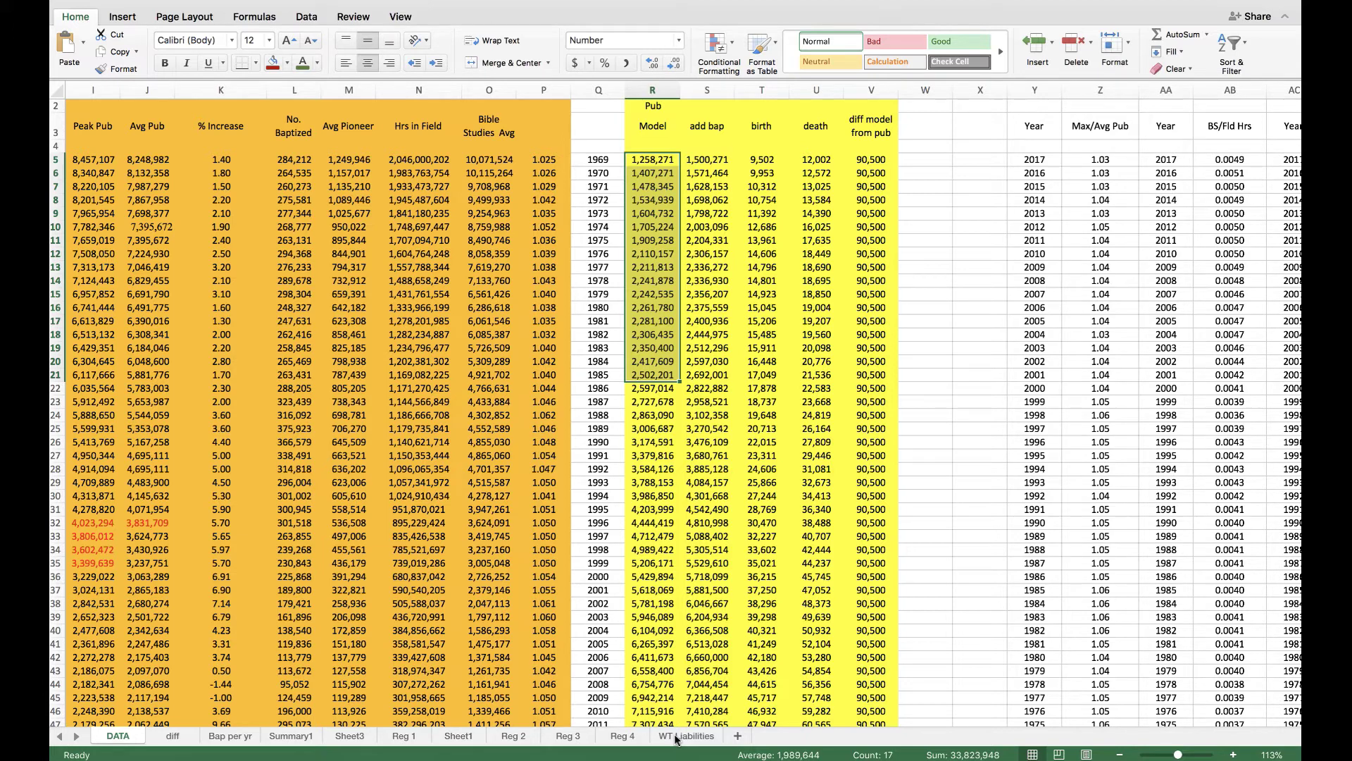
# Step: On the Summary1 sheet, move the Model Prediction vs Actual Reported No.s chart to the empty area beyond Model and Real Data and enlarge it
pyautogui.click(288, 737)
pyautogui.click(368, 369)
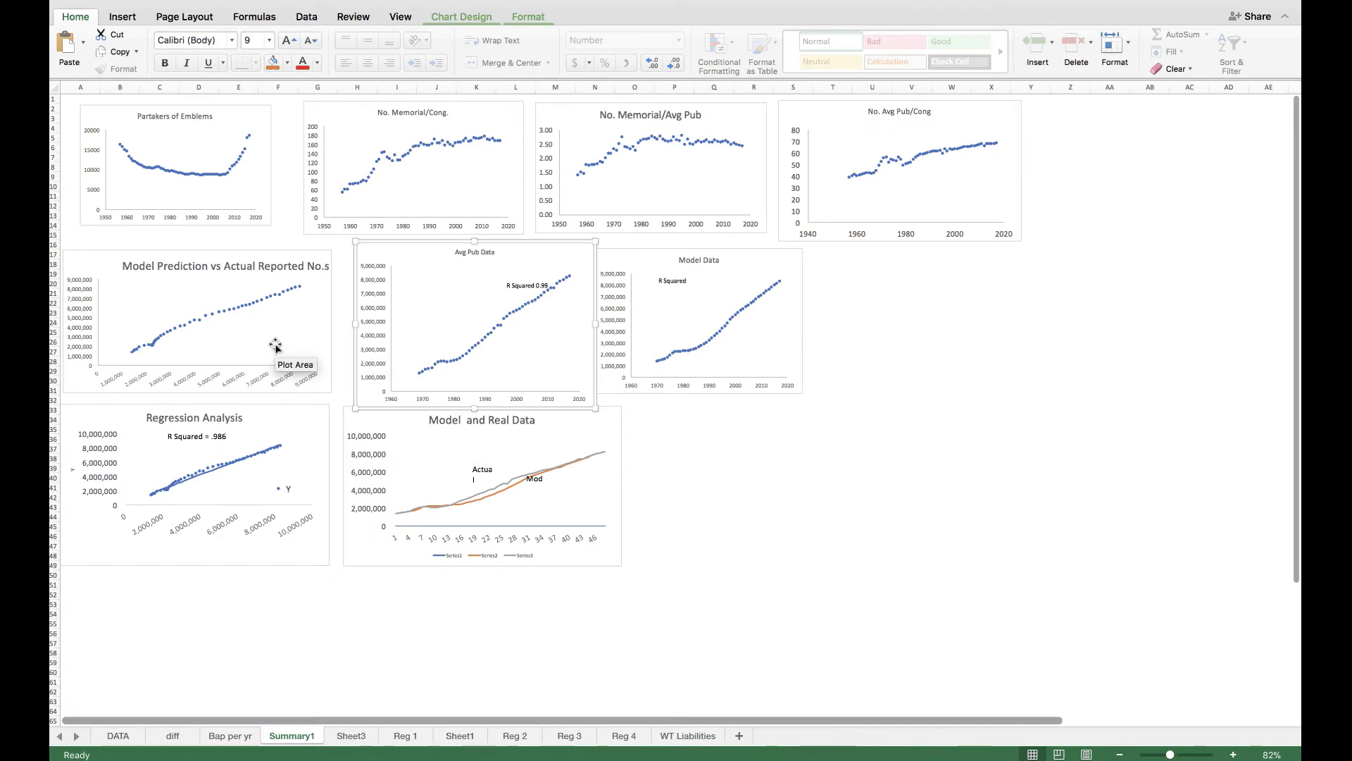
pyautogui.click(244, 279)
pyautogui.click(241, 266)
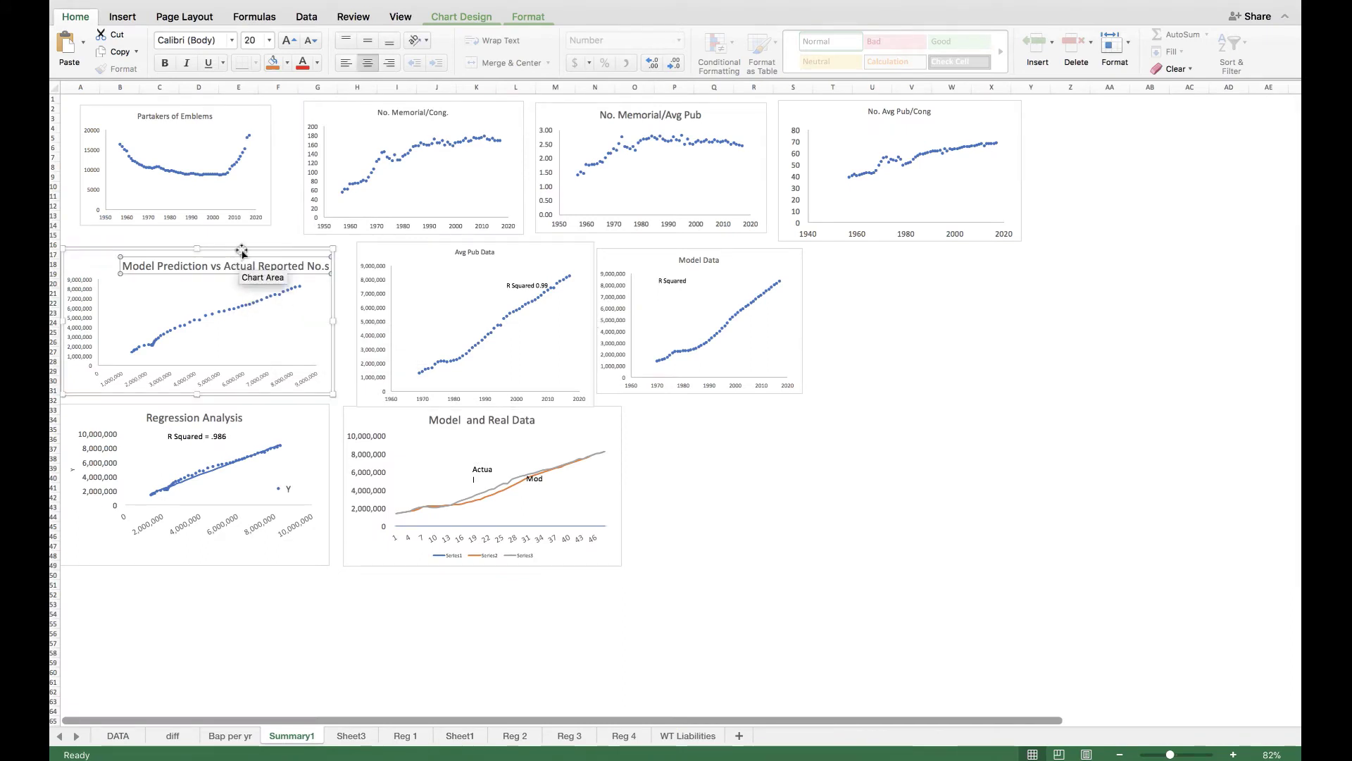
pyautogui.moveTo(241, 250); pyautogui.dragTo(902, 432)
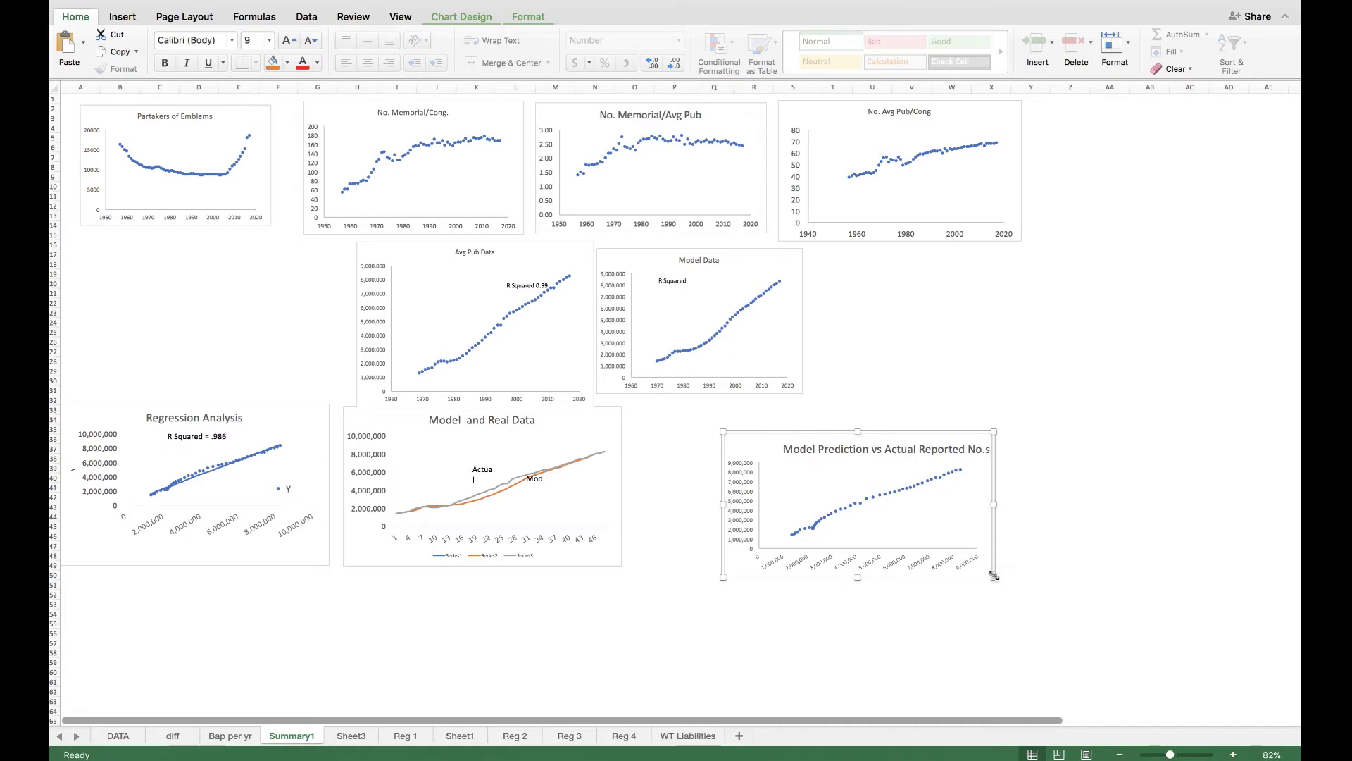
pyautogui.moveTo(993, 574); pyautogui.dragTo(1119, 681)
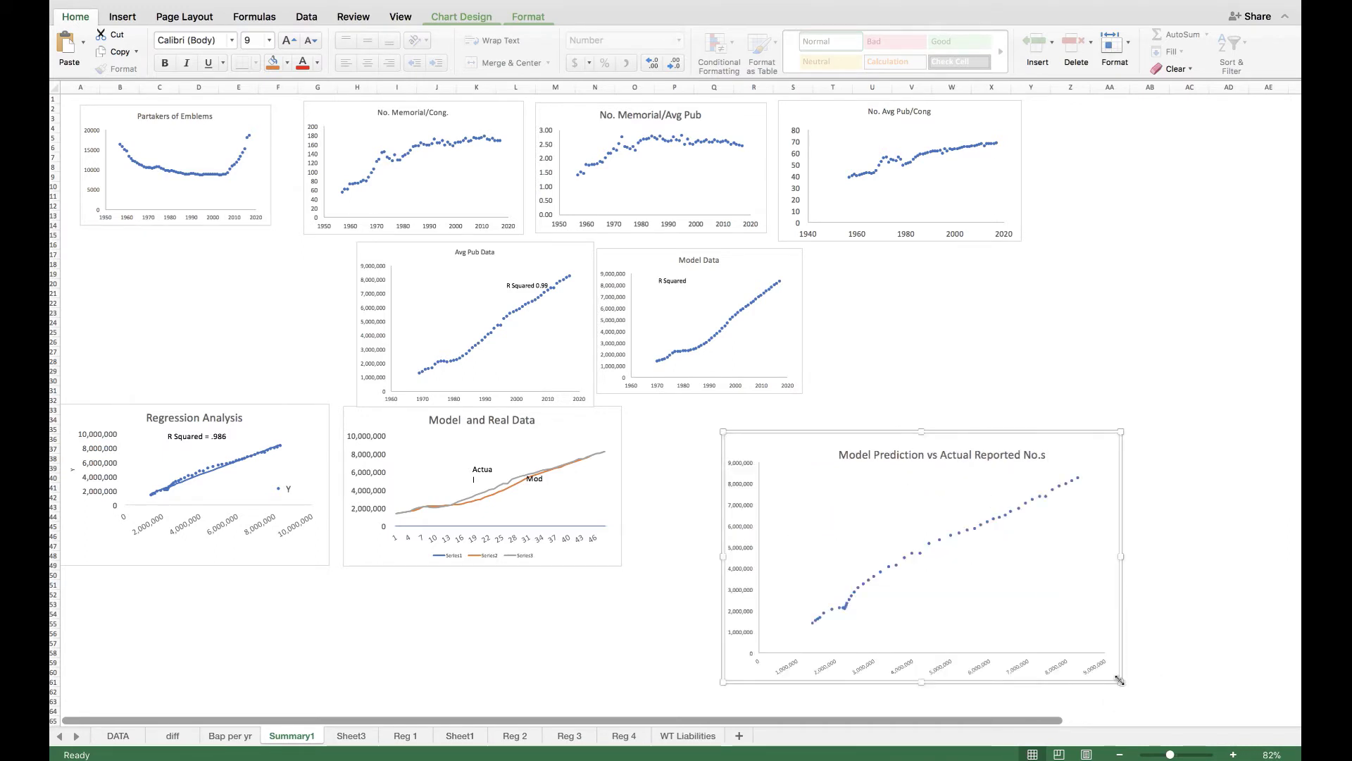
pyautogui.moveTo(843, 610)
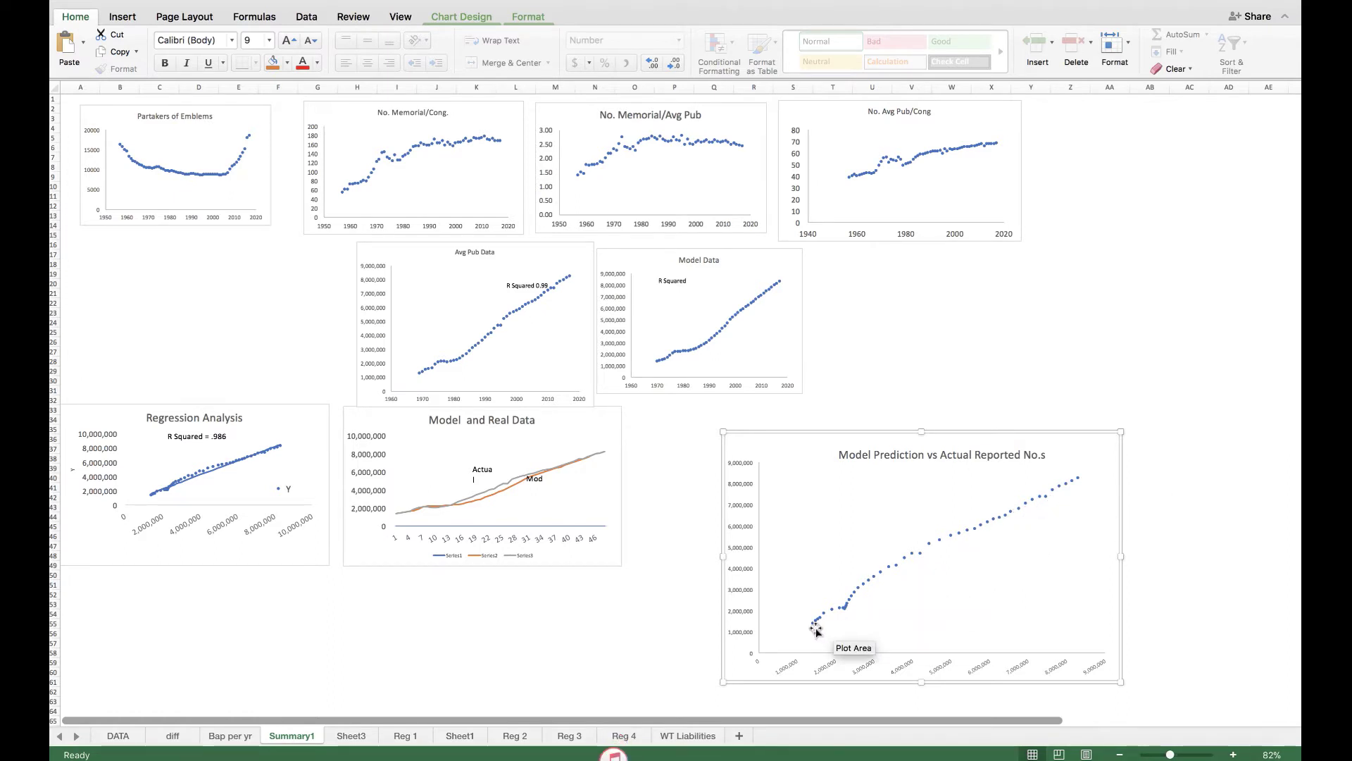
# Step: Enlarge the Model and Real Data chart and inspect the gap between the Actual and Model lines around point 25
pyautogui.moveTo(501, 488)
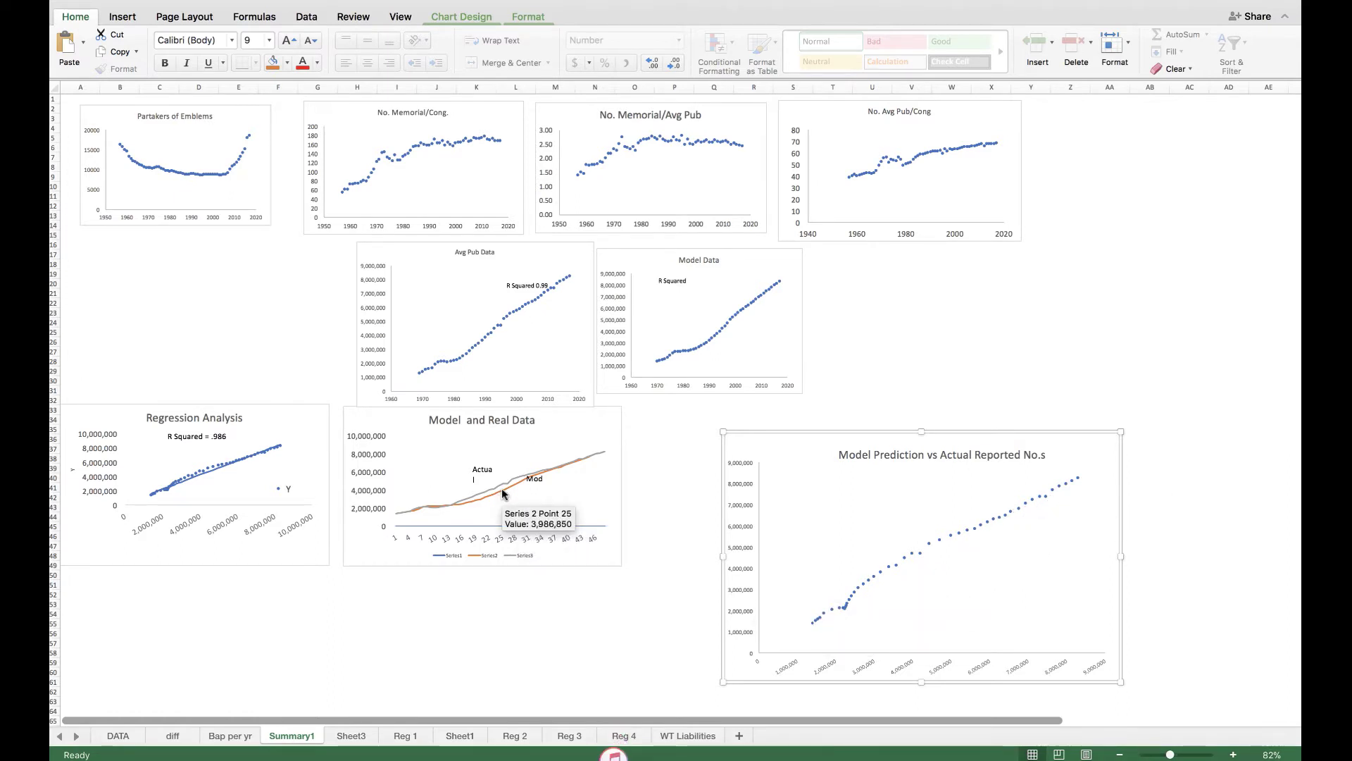
pyautogui.click(617, 564)
pyautogui.moveTo(621, 562); pyautogui.dragTo(683, 656)
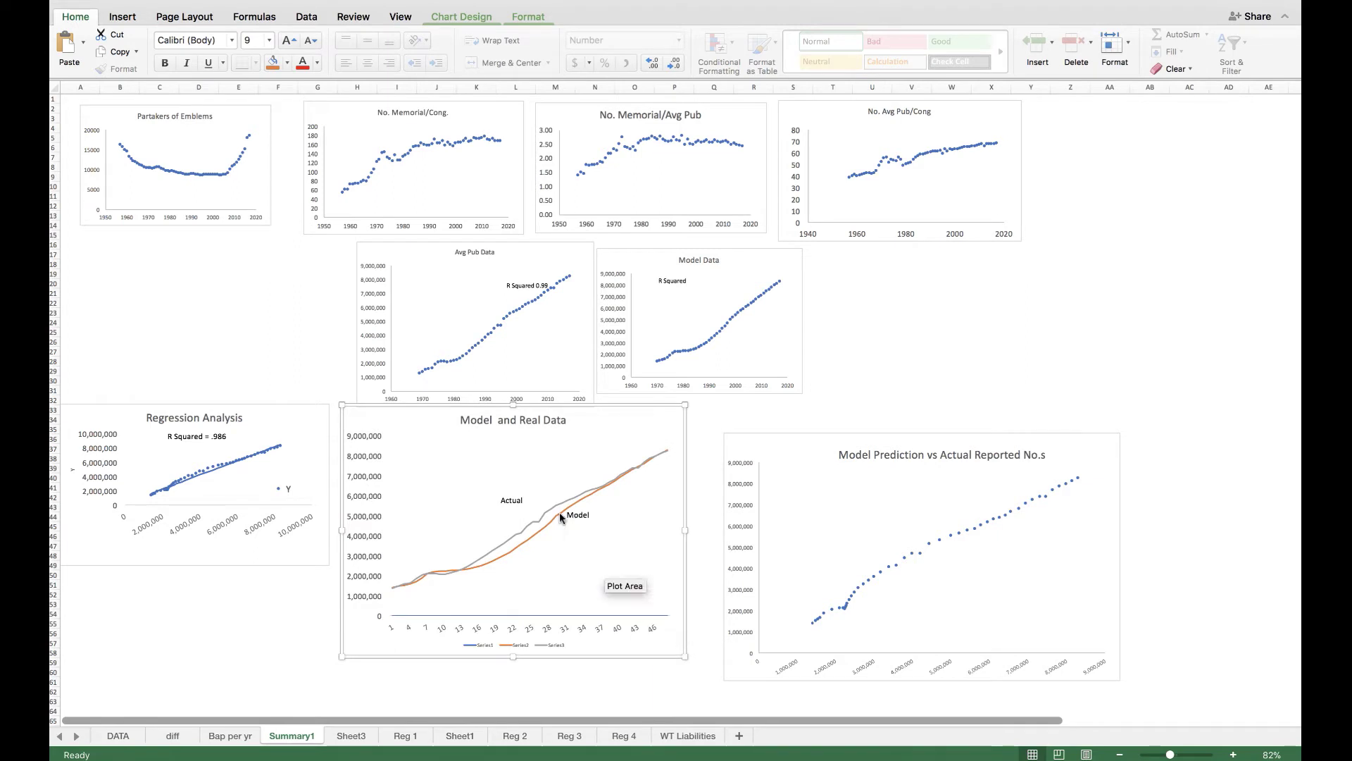
pyautogui.click(548, 526)
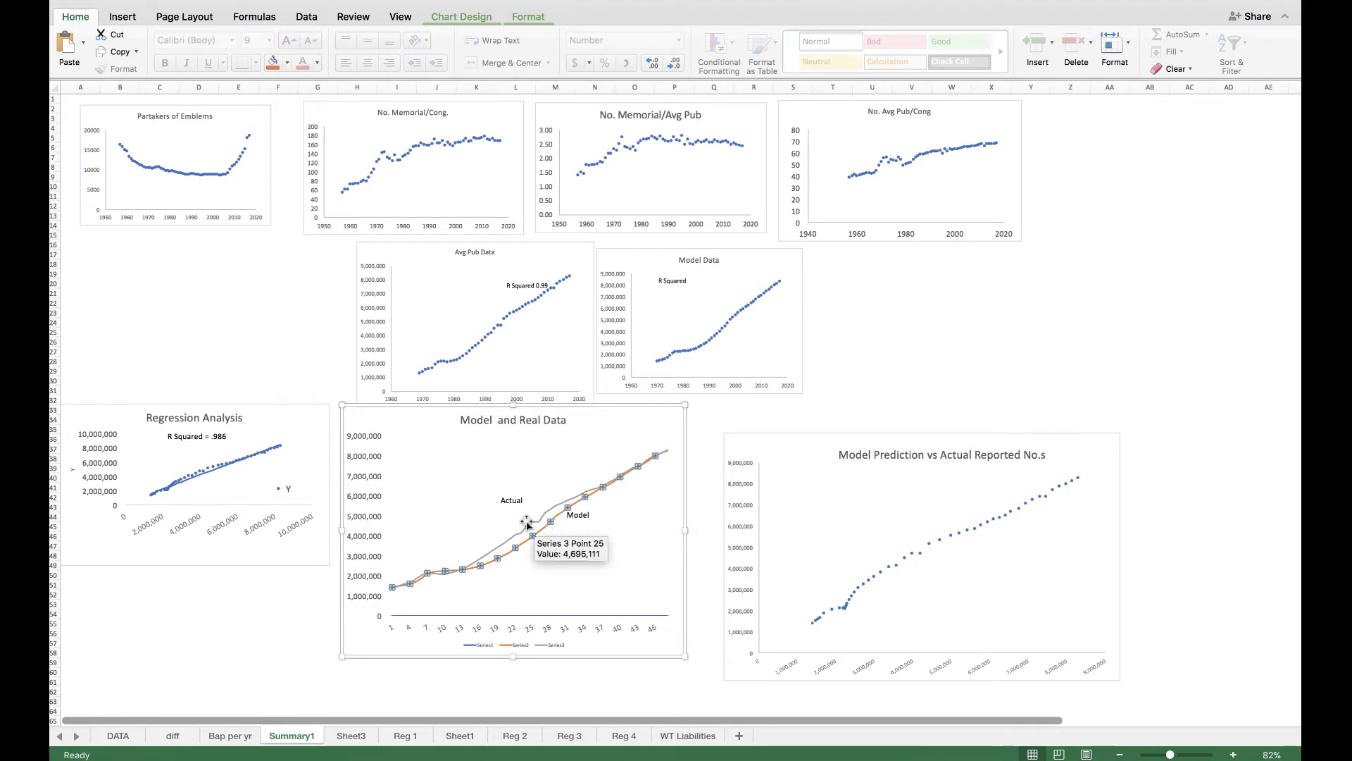
pyautogui.click(526, 521)
pyautogui.click(527, 524)
pyautogui.click(531, 537)
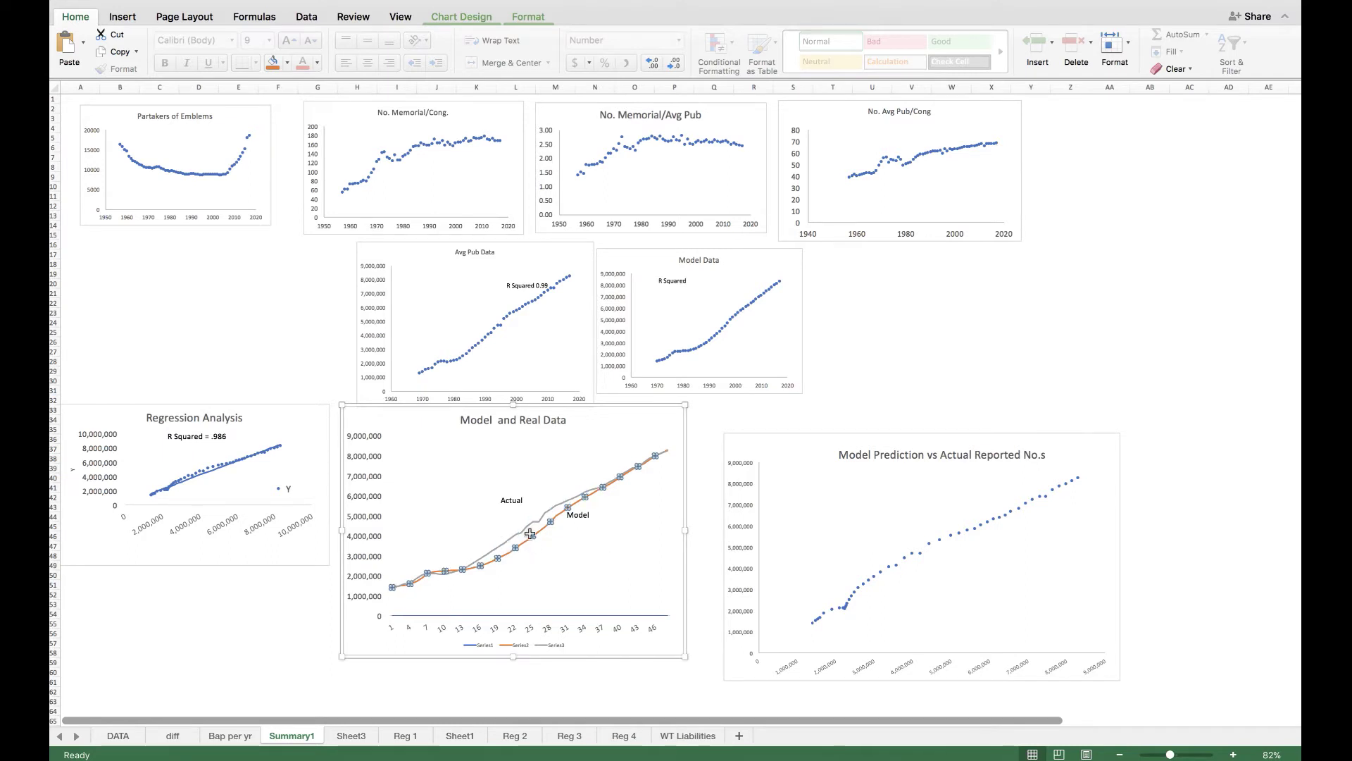
# Step: Examine the data points and both value axes of the Model Prediction vs Actual Reported No.s chart, ending on its last point
pyautogui.click(1005, 518)
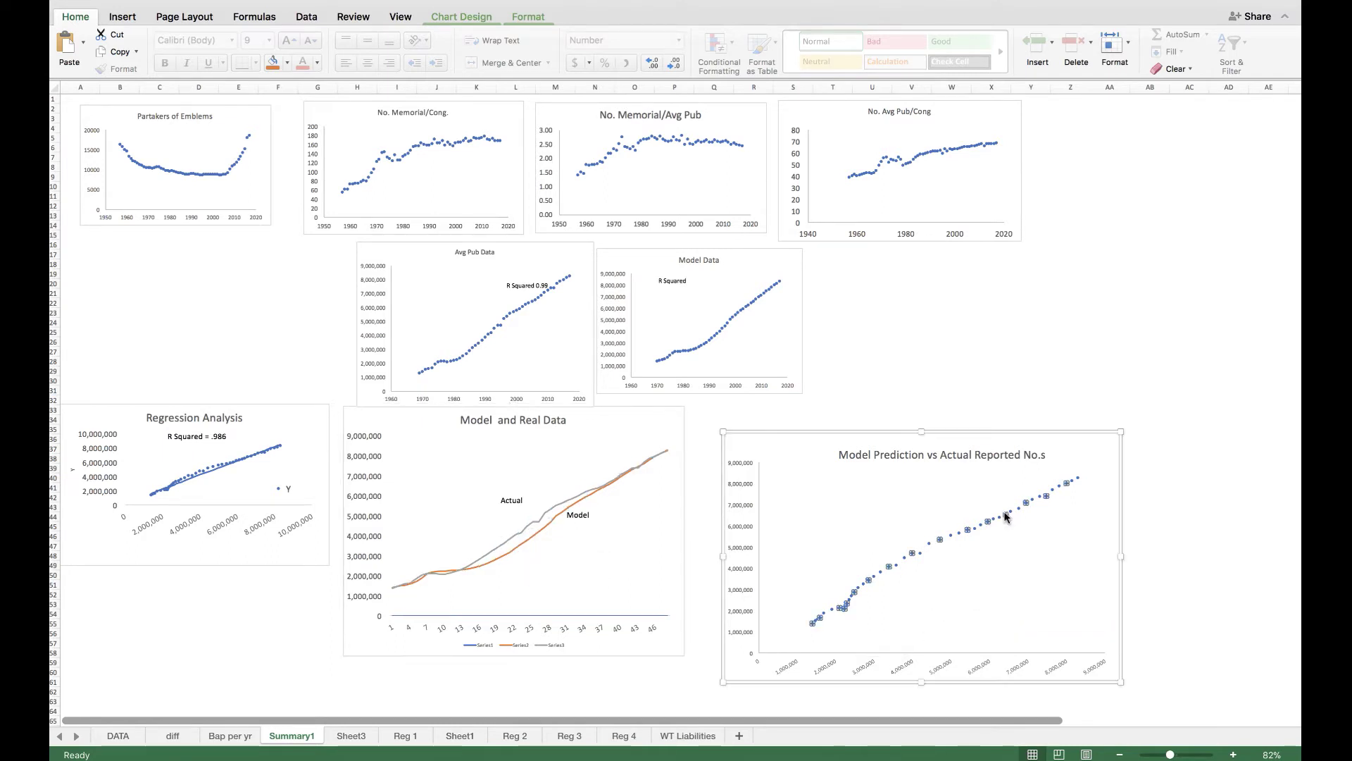
pyautogui.click(905, 668)
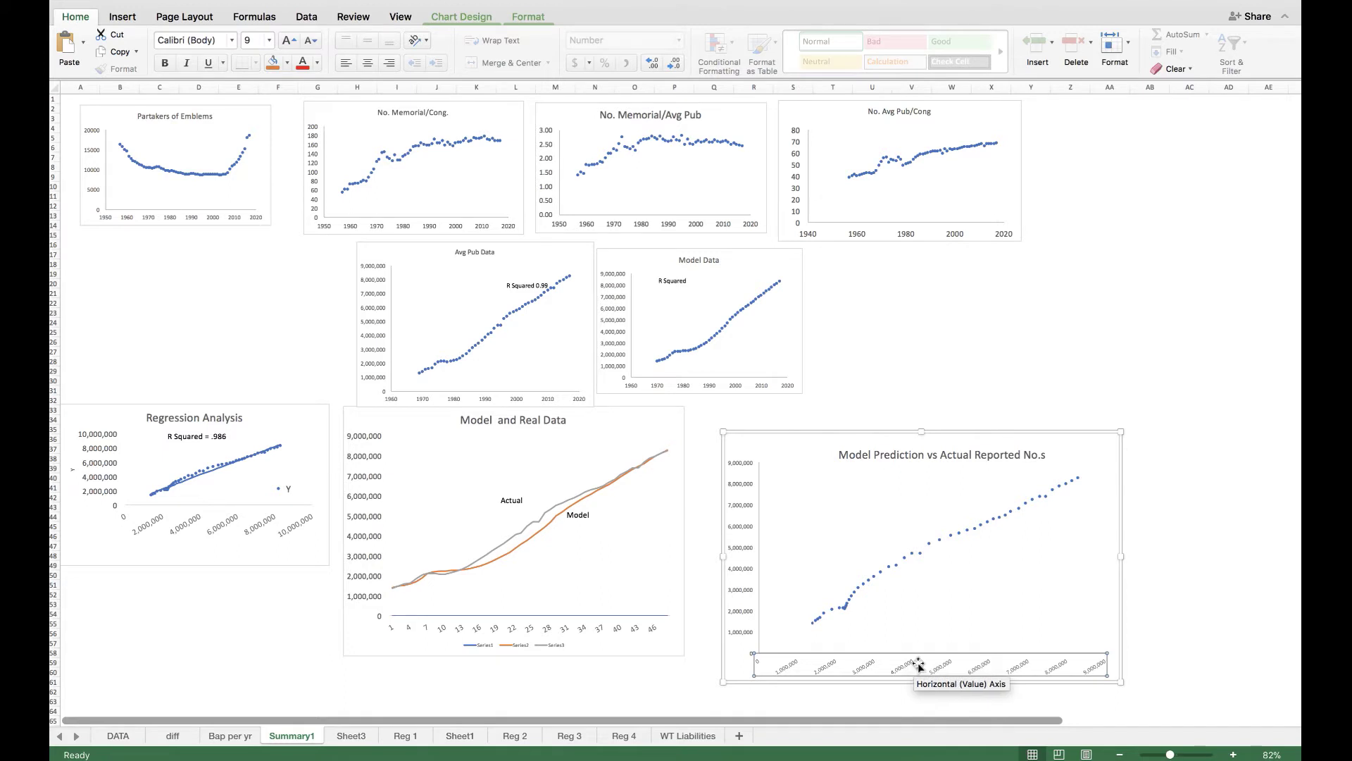
pyautogui.click(739, 532)
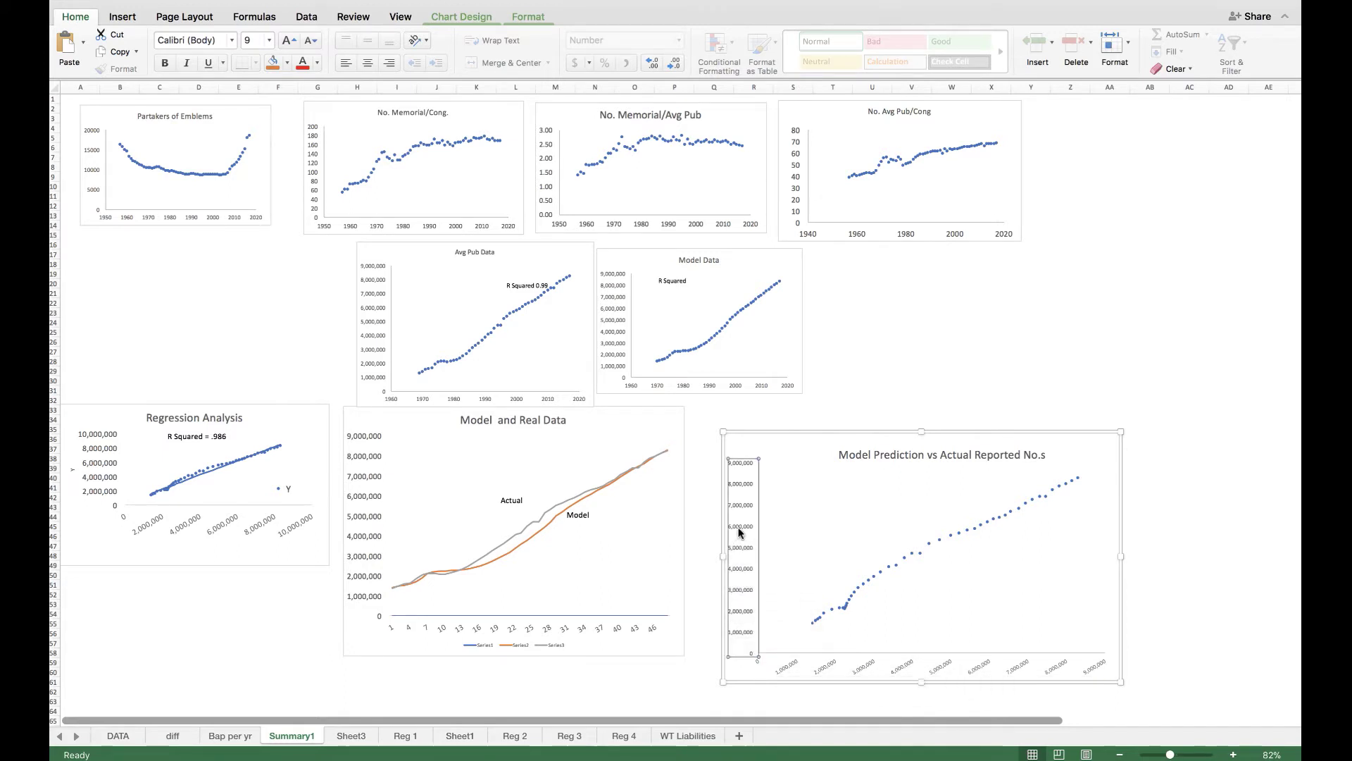
pyautogui.click(822, 672)
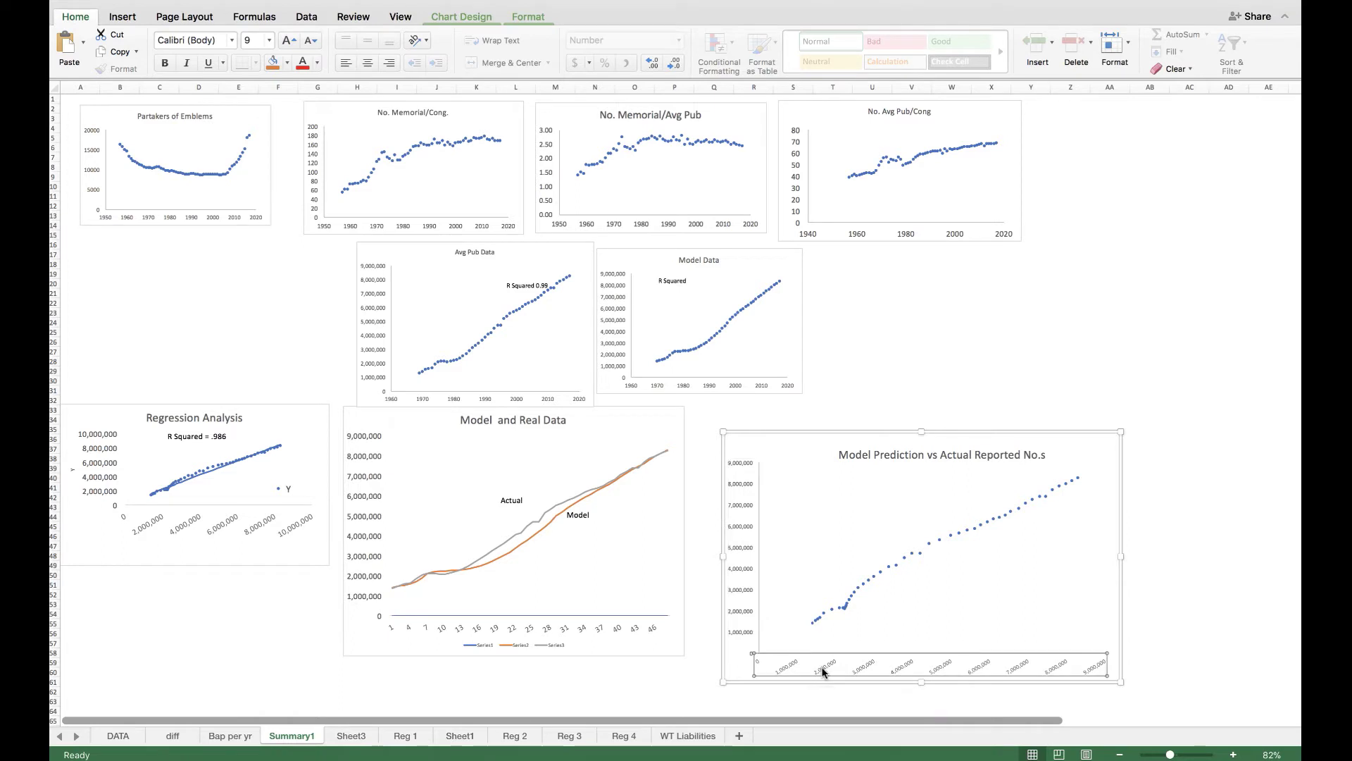
pyautogui.click(743, 554)
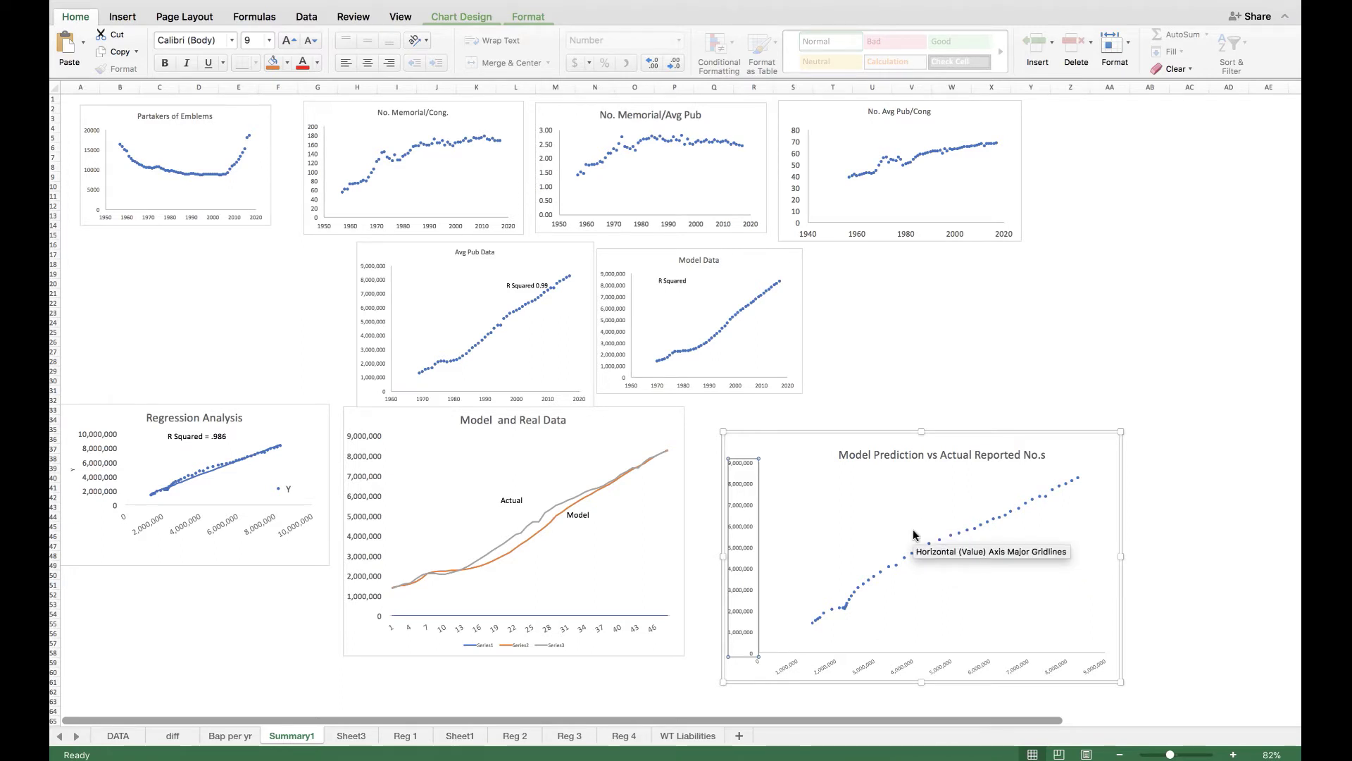
pyautogui.moveTo(1080, 482)
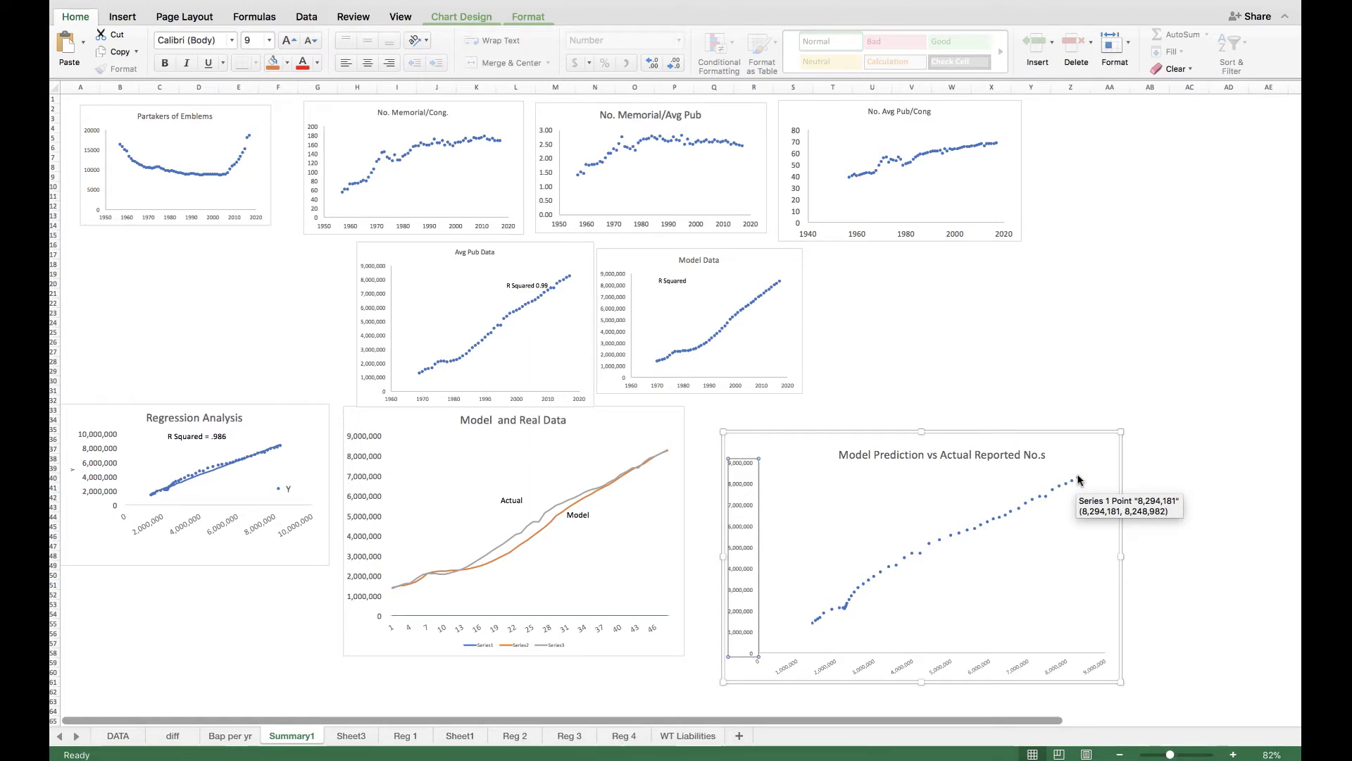
# Step: Move the R Squared 0.99 label in the Avg Pub Data chart clear of the points and select the Model Data chart's R Squared label
pyautogui.click(730, 321)
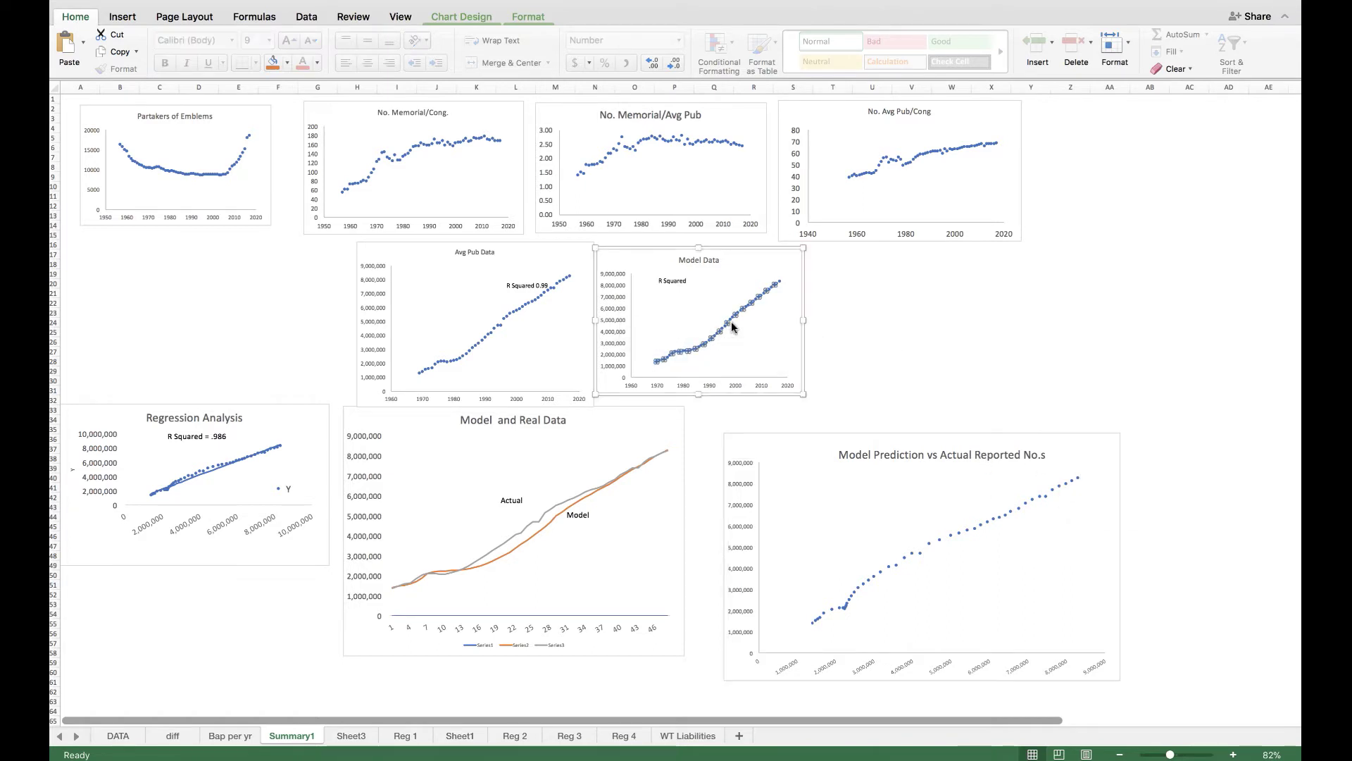
pyautogui.click(509, 318)
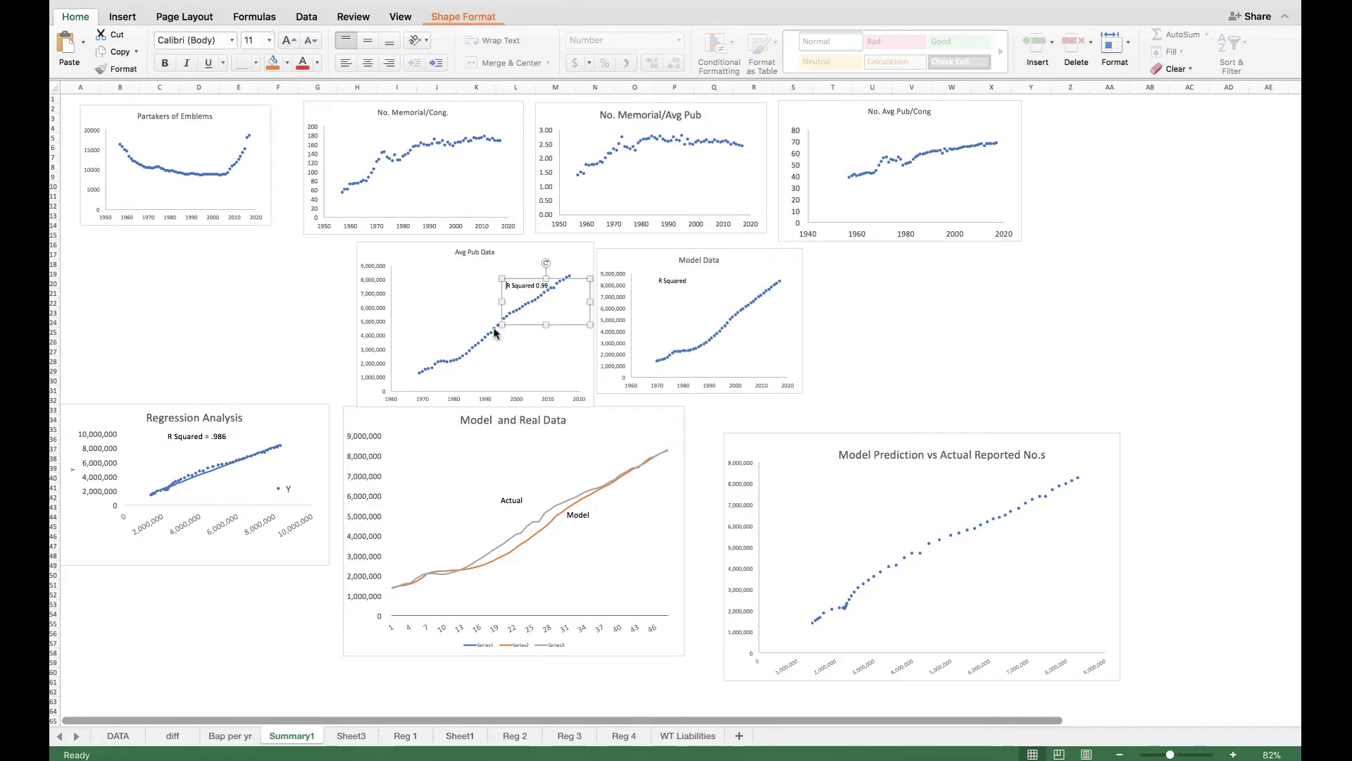
pyautogui.moveTo(527, 279); pyautogui.dragTo(452, 278)
pyautogui.click(673, 281)
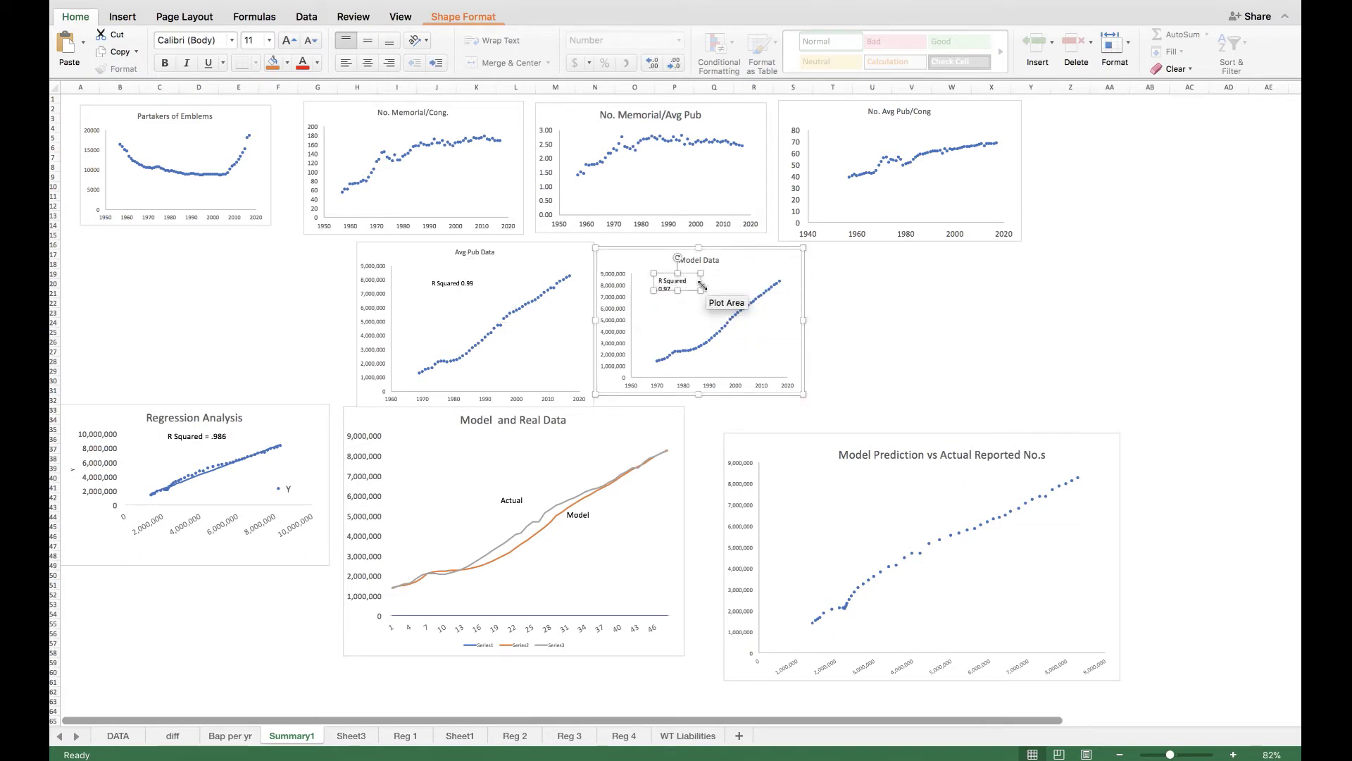